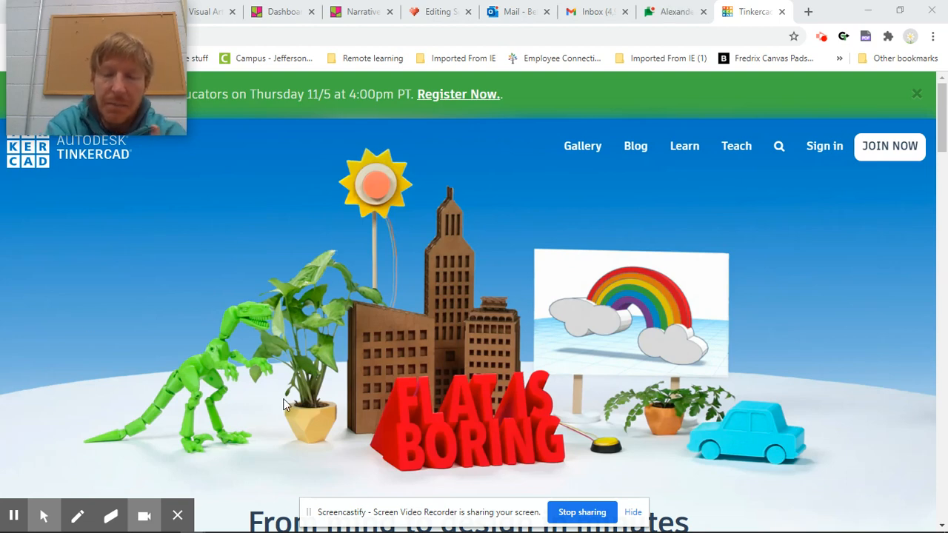
# - Sign in to Tinkercad with the teacher's school Google account
pyautogui.click(823, 147)
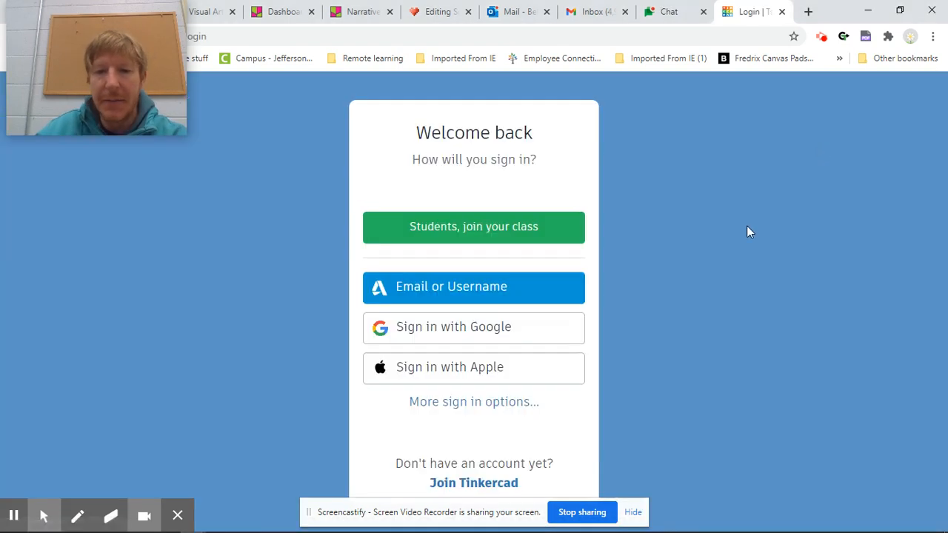
pyautogui.click(454, 330)
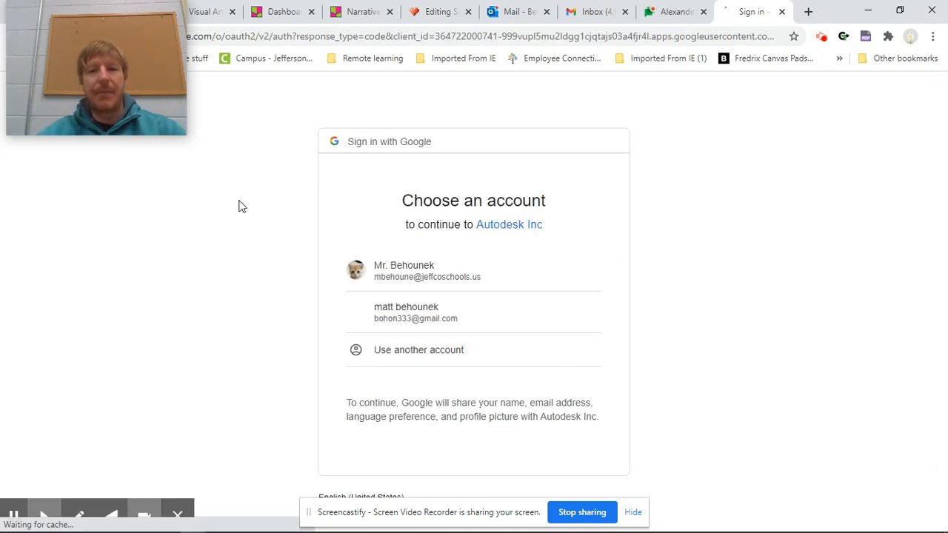
pyautogui.click(437, 282)
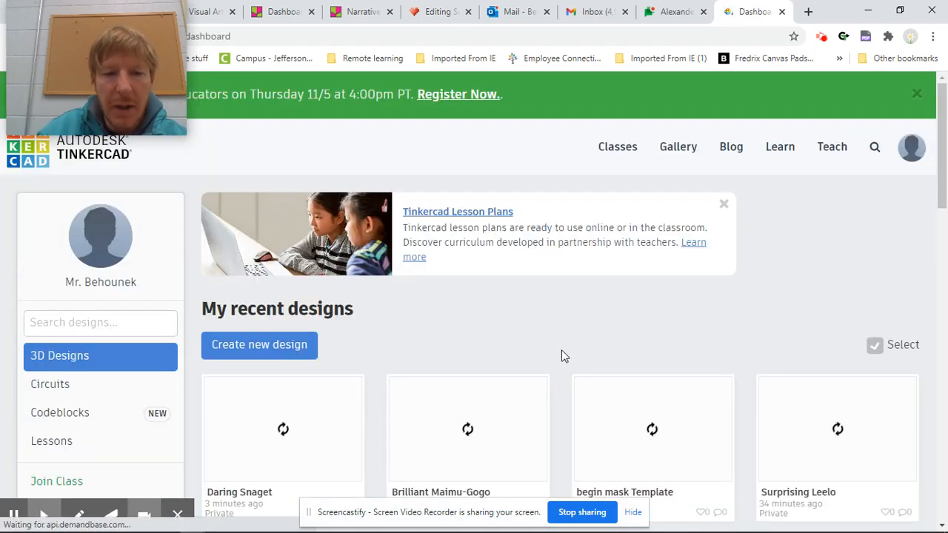
# - Open the existing Daring Snaget design from the recent designs for editing
pyautogui.scroll(-3, 431, 303)
pyautogui.click(286, 273)
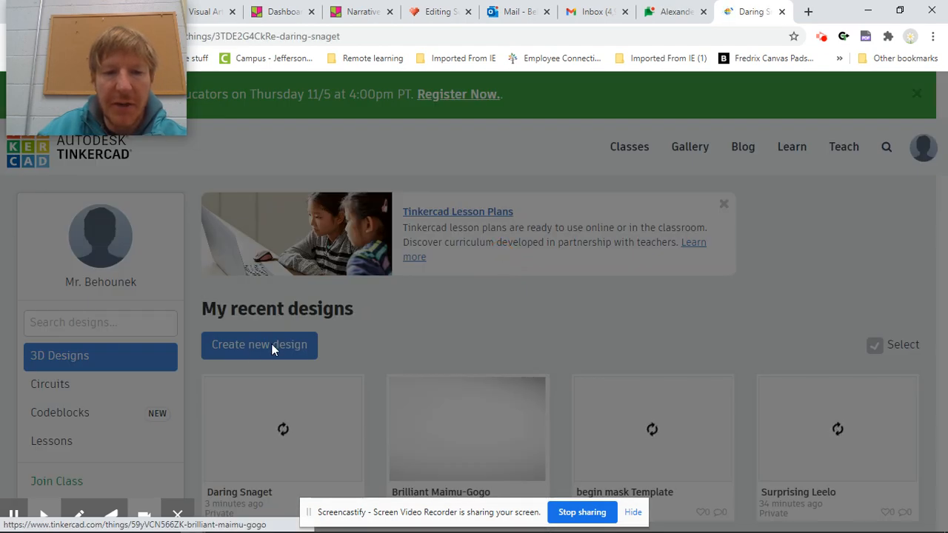
pyautogui.scroll(-2, 662, 273)
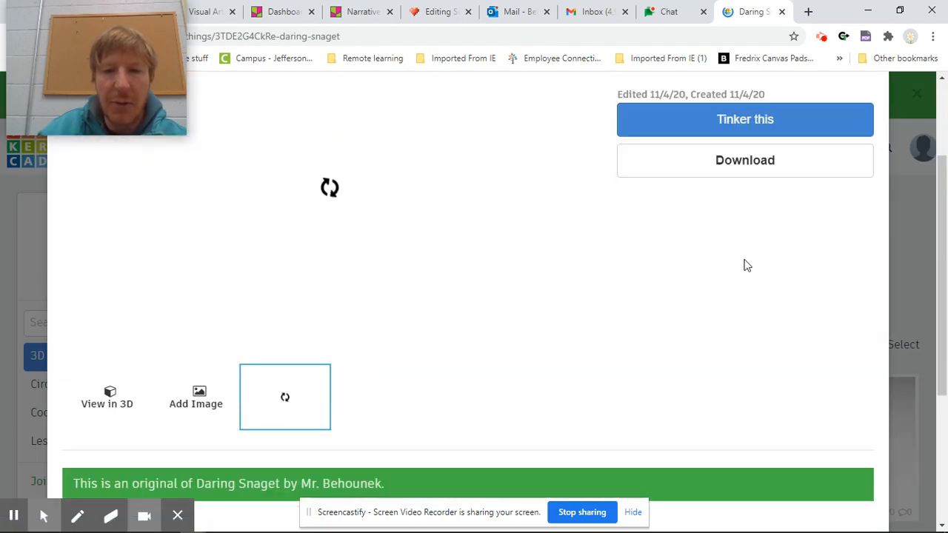
pyautogui.scroll(2, 729, 230)
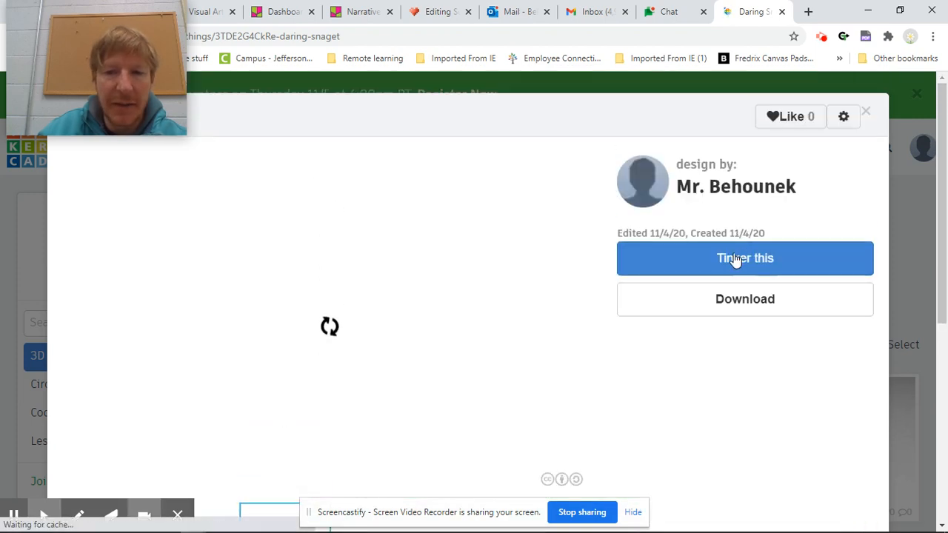
pyautogui.click(735, 259)
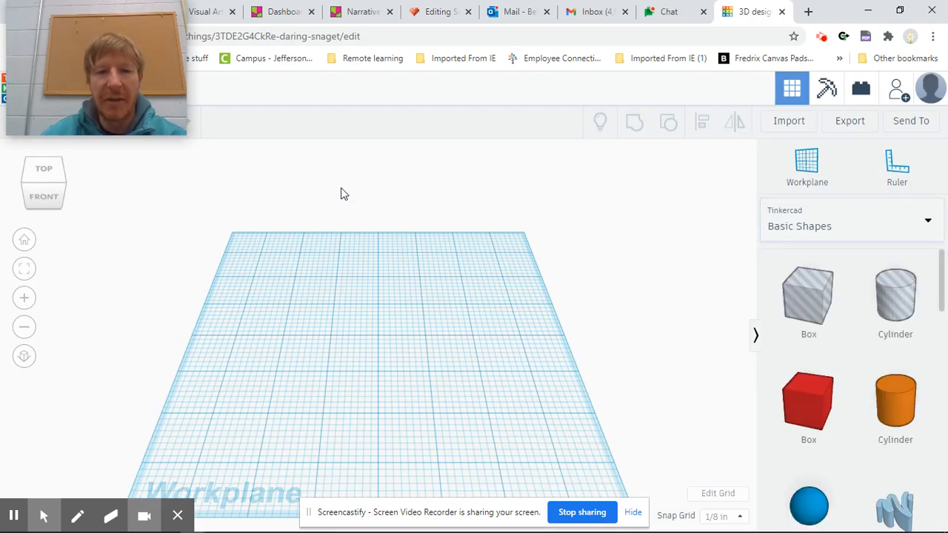
pyautogui.moveTo(162, 71)
pyautogui.moveTo(163, 71); pyautogui.dragTo(937, 39)
pyautogui.moveTo(882, 60)
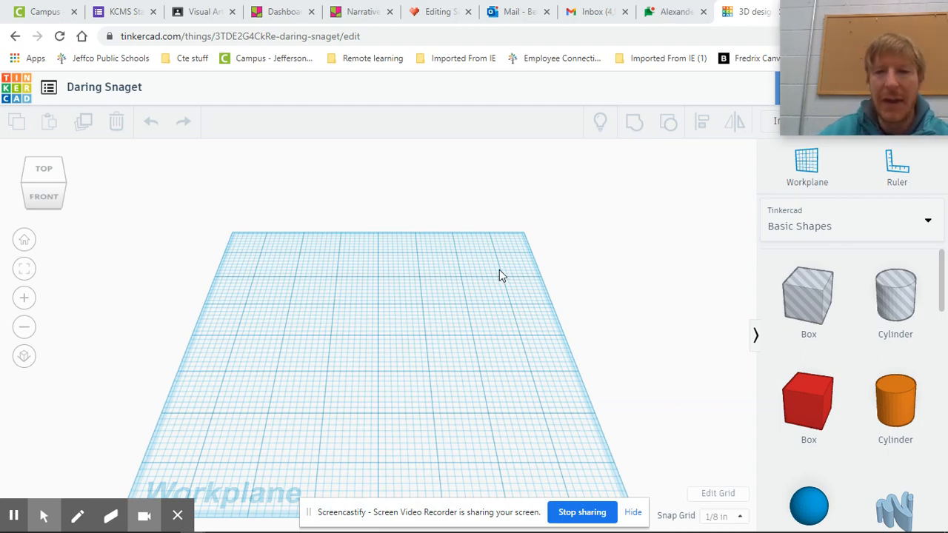
pyautogui.moveTo(414, 531)
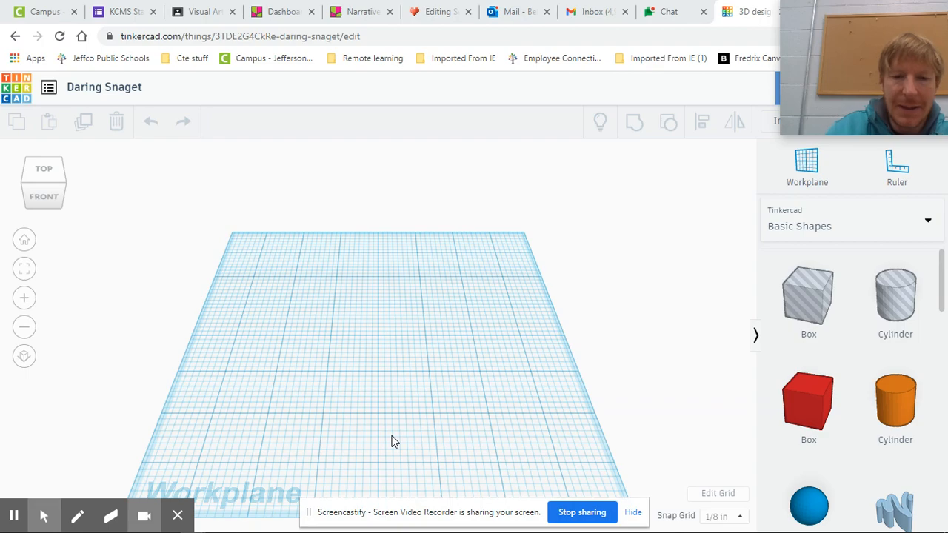
# - Examine the empty workplane at different zoom levels and viewing angles, ending at the home view
pyautogui.scroll(2, 394, 441)
pyautogui.scroll(-4, 394, 441)
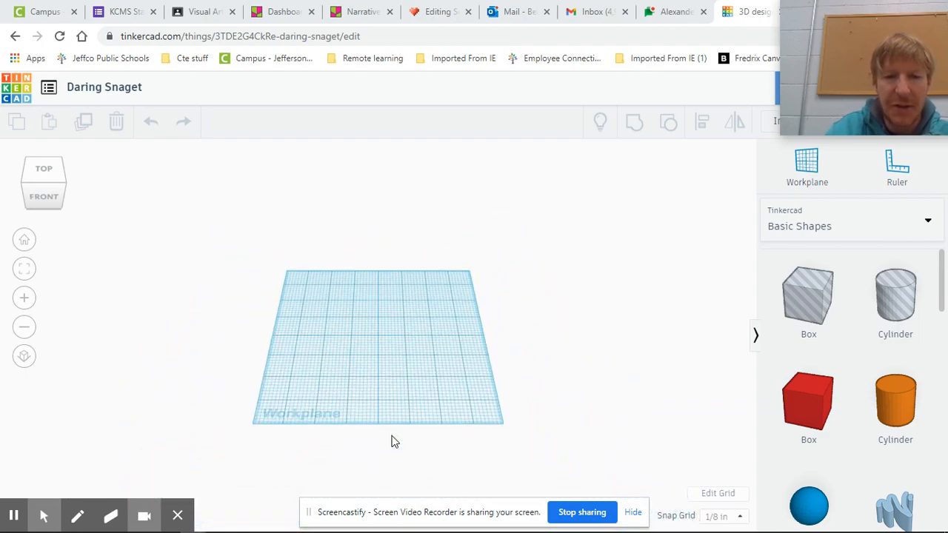
pyautogui.scroll(3, 394, 441)
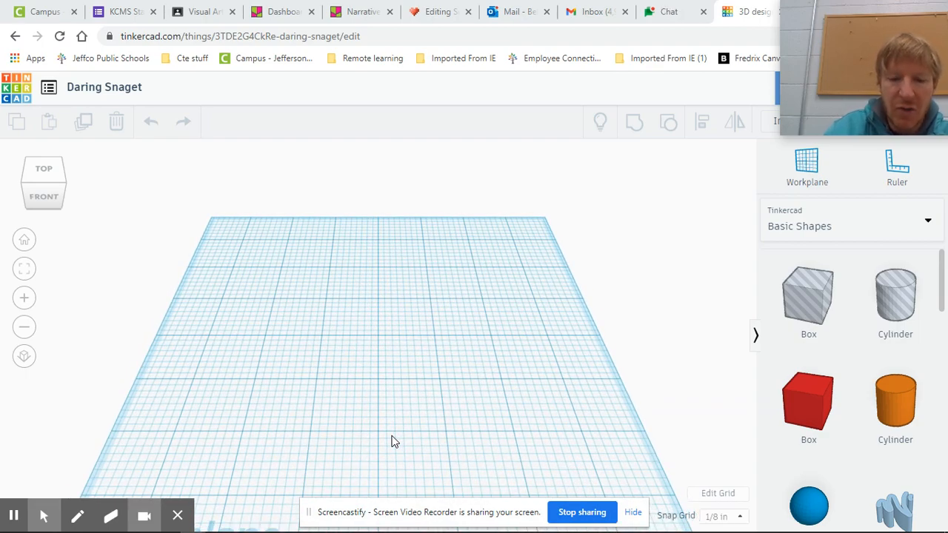
pyautogui.moveTo(393, 441); pyautogui.dragTo(399, 409, button='right')
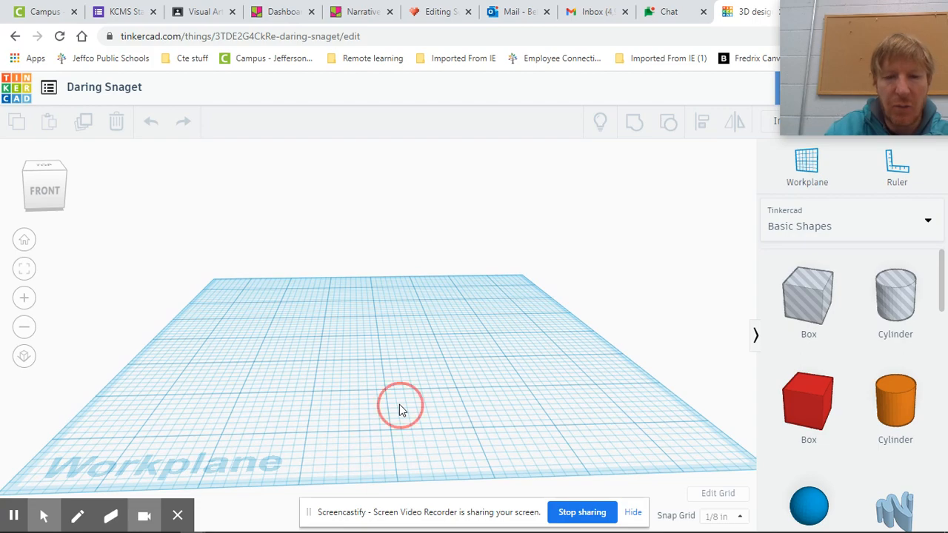
pyautogui.moveTo(399, 404); pyautogui.dragTo(379, 419, button='right')
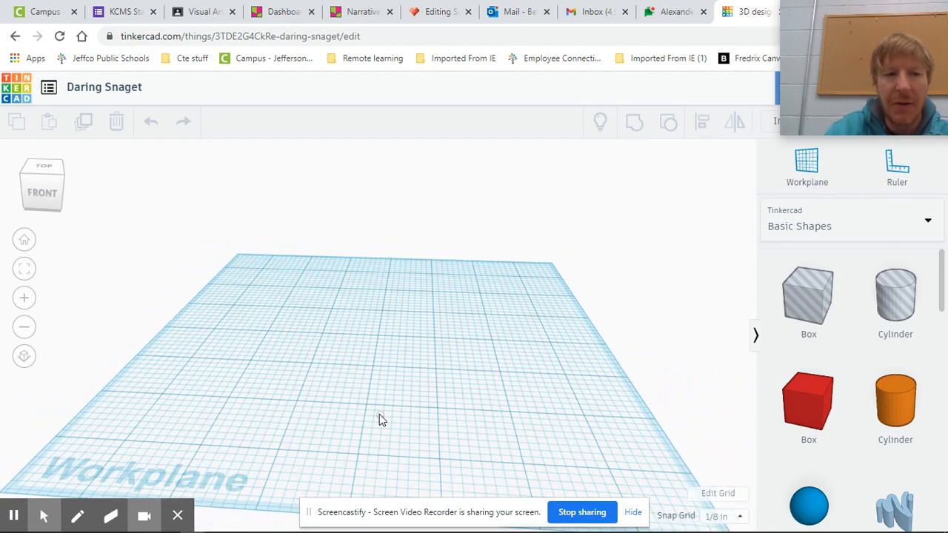
pyautogui.moveTo(53, 191)
pyautogui.mouseDown()
pyautogui.moveTo(69, 182)
pyautogui.moveTo(53, 196)
pyautogui.moveTo(45, 186)
pyautogui.moveTo(61, 193)
pyautogui.moveTo(54, 183)
pyautogui.mouseUp()
pyautogui.click(40, 195)
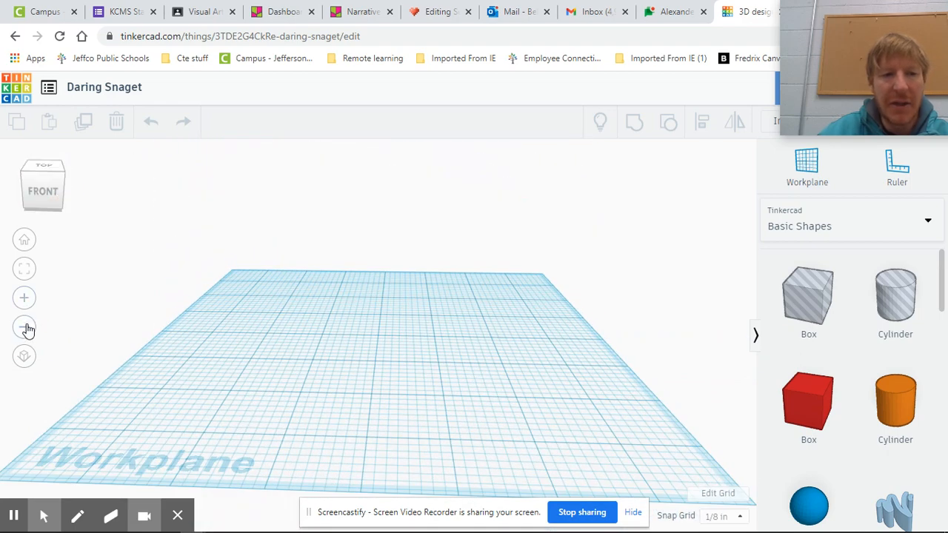
pyautogui.click(26, 327)
pyautogui.click(26, 298)
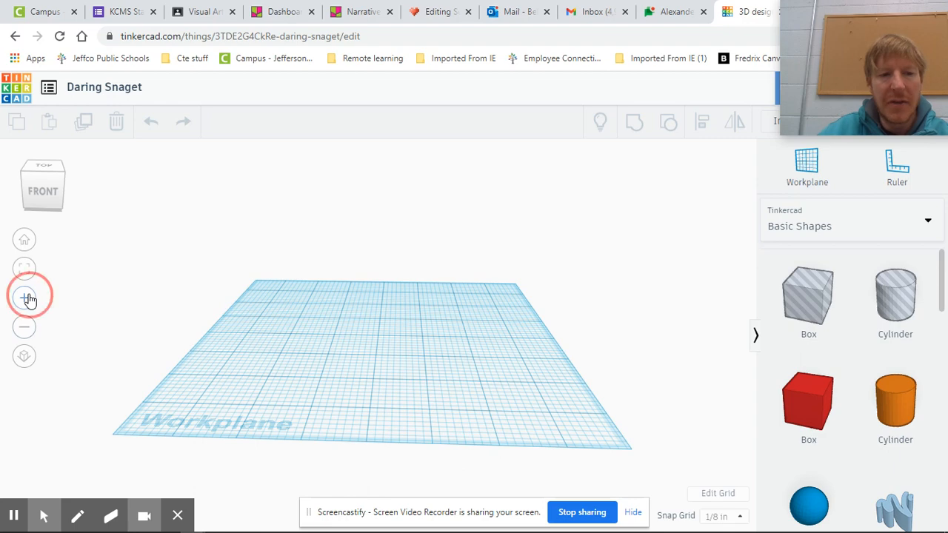
pyautogui.click(24, 242)
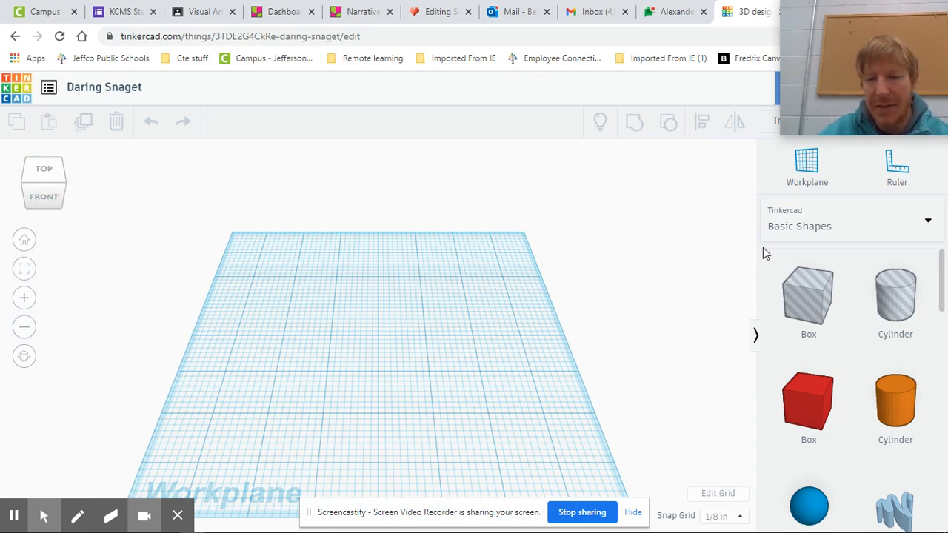
# - Set the workplane grid units to Millimeters and update the grid
pyautogui.click(633, 511)
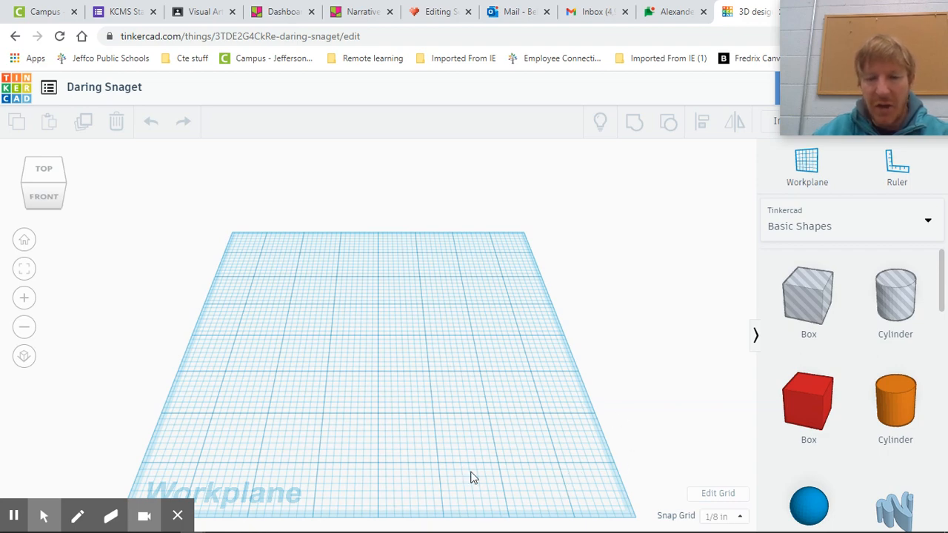
pyautogui.click(718, 493)
pyautogui.click(424, 262)
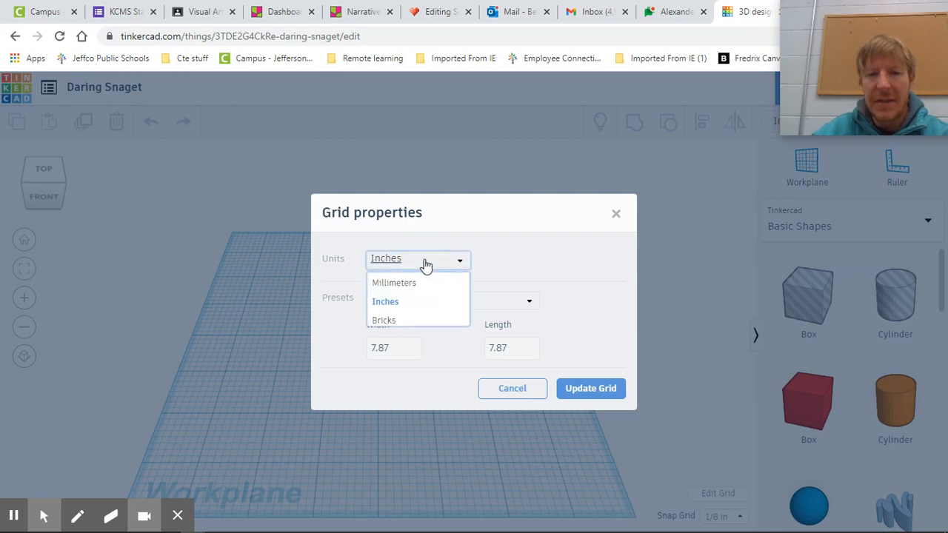
pyautogui.click(423, 285)
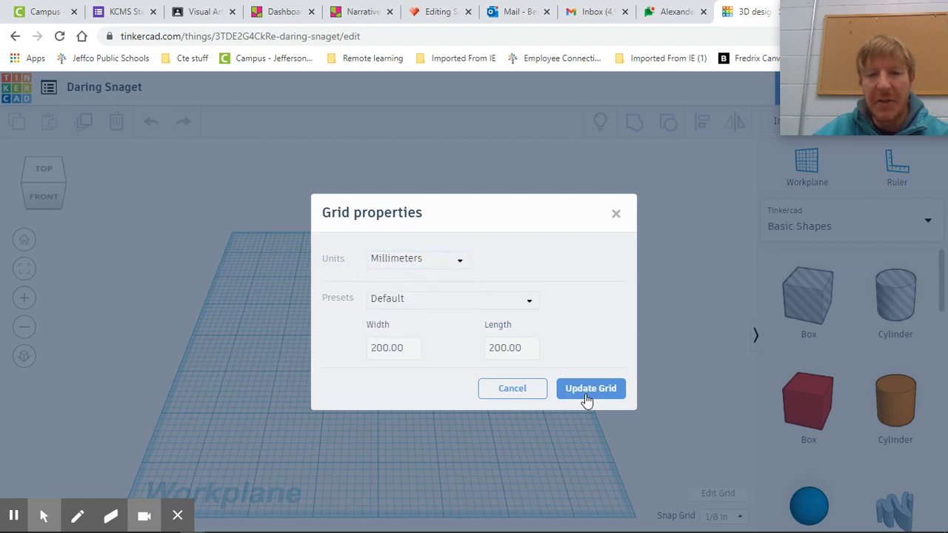
pyautogui.click(586, 394)
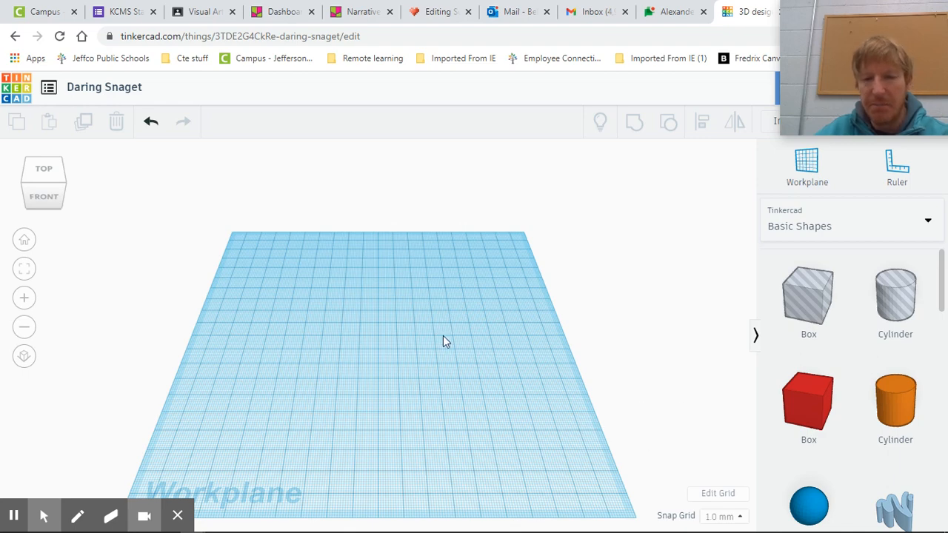
# - Set the workplane grid units to Inches with the Default preset and update the grid
pyautogui.click(726, 494)
pyautogui.click(422, 265)
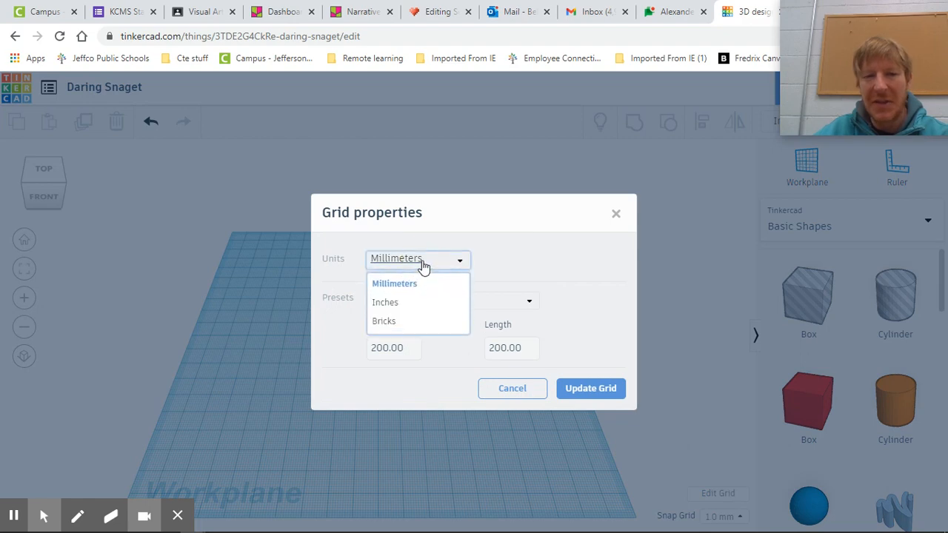
pyautogui.click(403, 305)
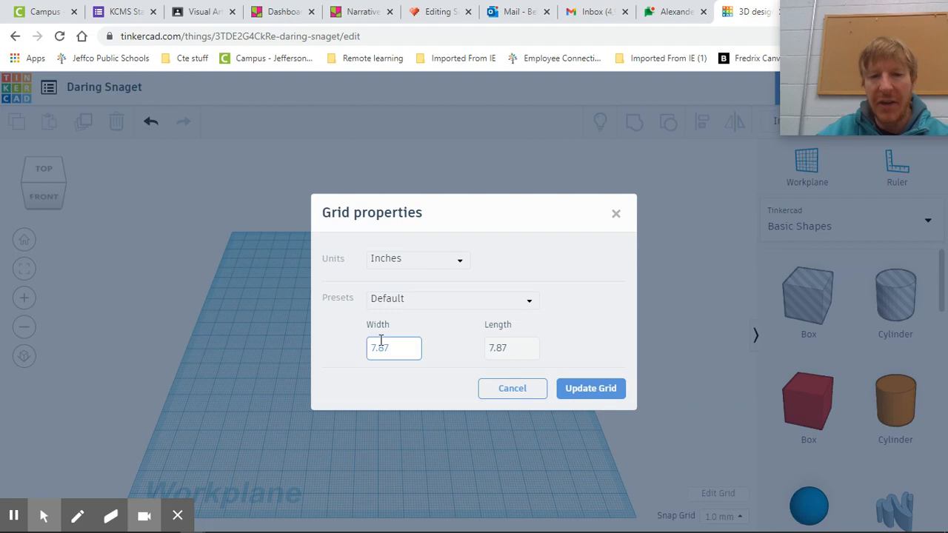
pyautogui.click(593, 398)
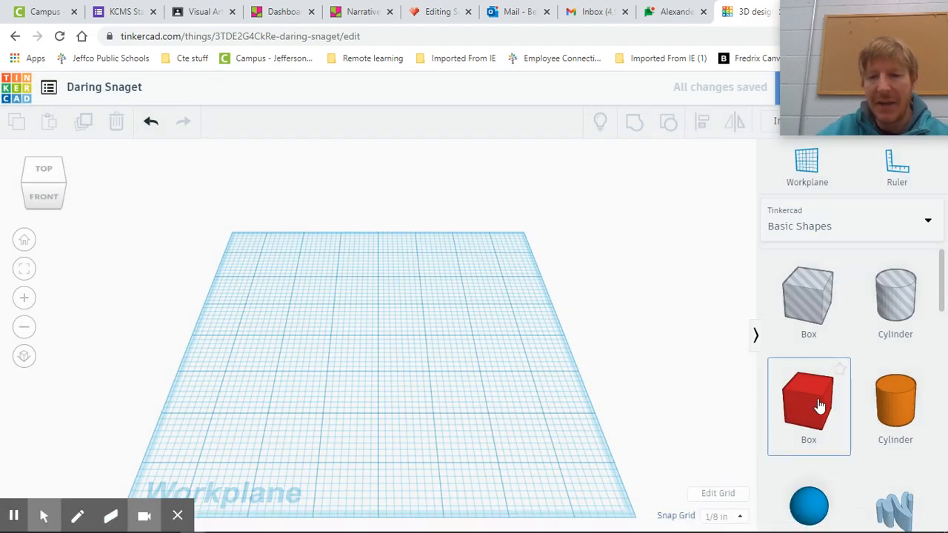
# - Review the available snap grid increments and the workplane's grid properties
pyautogui.click(723, 517)
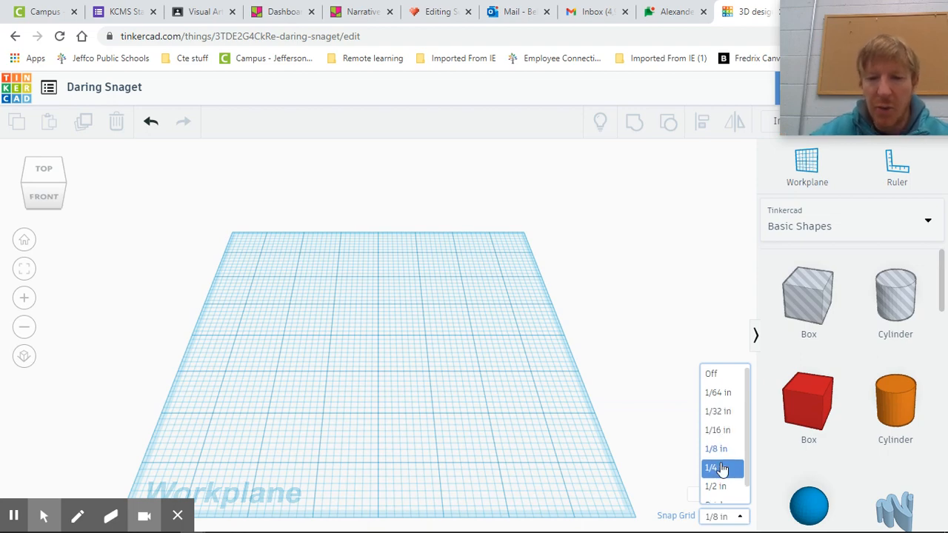
pyautogui.scroll(-1, 722, 470)
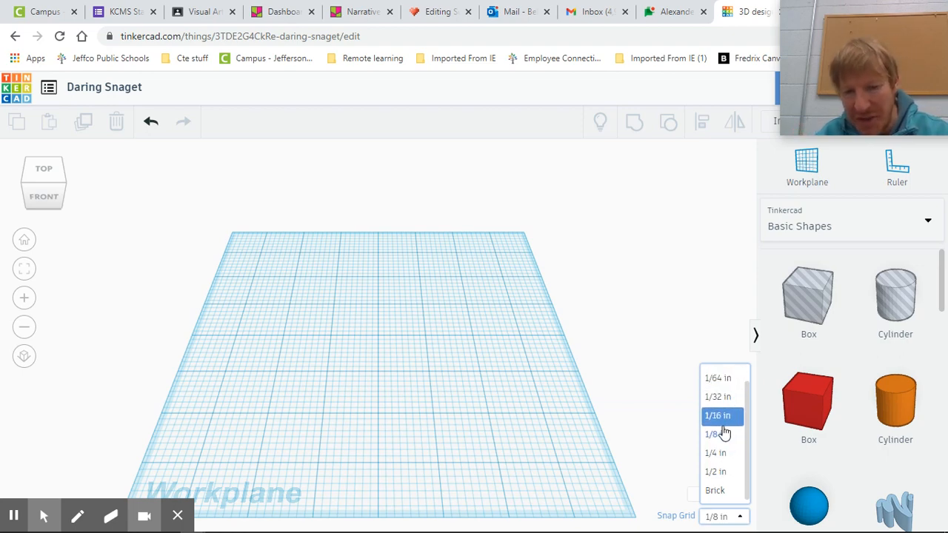
pyautogui.click(663, 263)
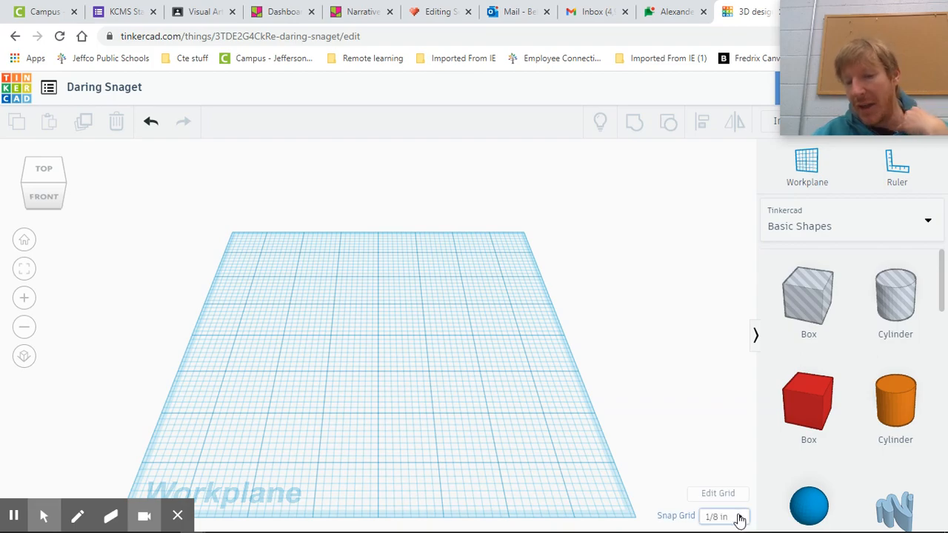
pyautogui.click(709, 495)
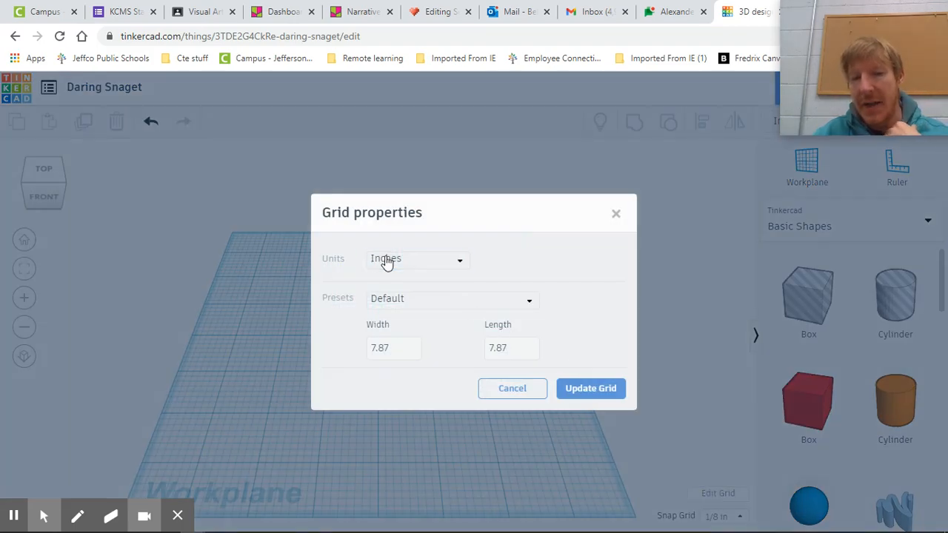
pyautogui.click(615, 214)
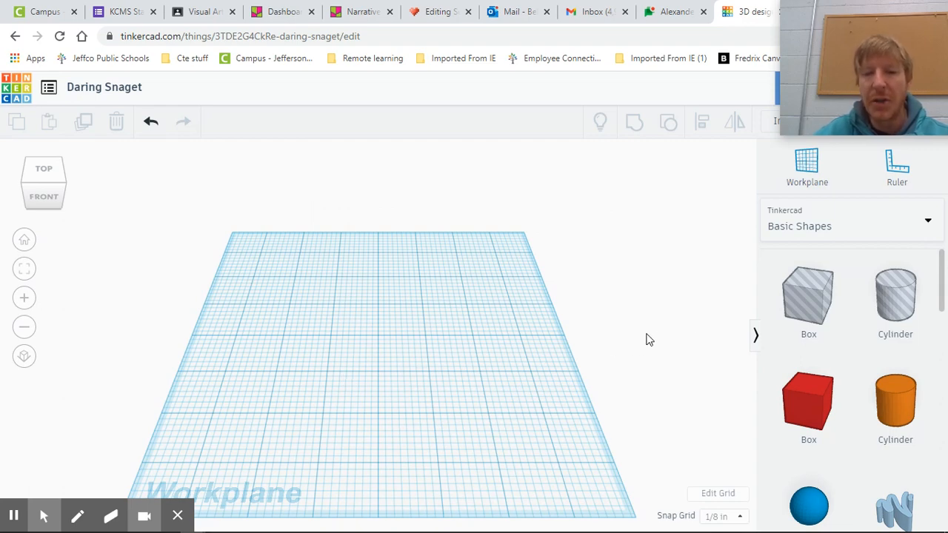
# - Place a solid red box from the basic shapes near the middle of the workplane and deselect it
pyautogui.moveTo(647, 338); pyautogui.dragTo(641, 312, button='right')
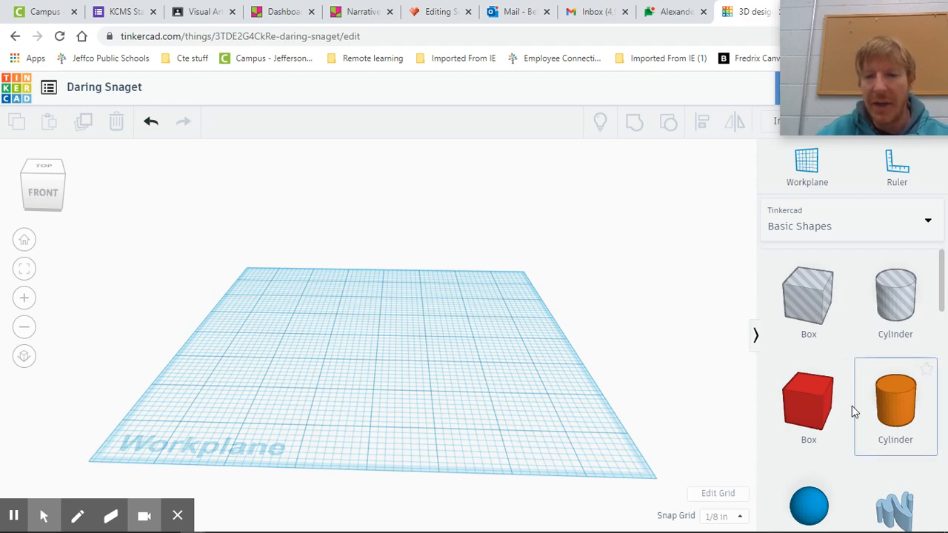
pyautogui.moveTo(815, 409); pyautogui.dragTo(354, 346)
pyautogui.click(506, 341)
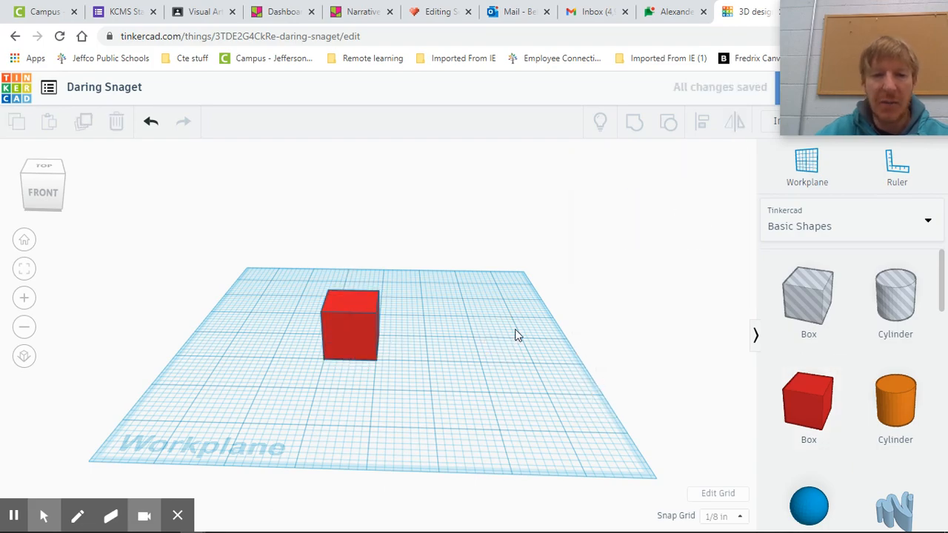
# - Resize the red box's base to 3 by 3 inches and deselect the box
pyautogui.moveTo(476, 394); pyautogui.dragTo(477, 421, button='right')
pyautogui.click(371, 337)
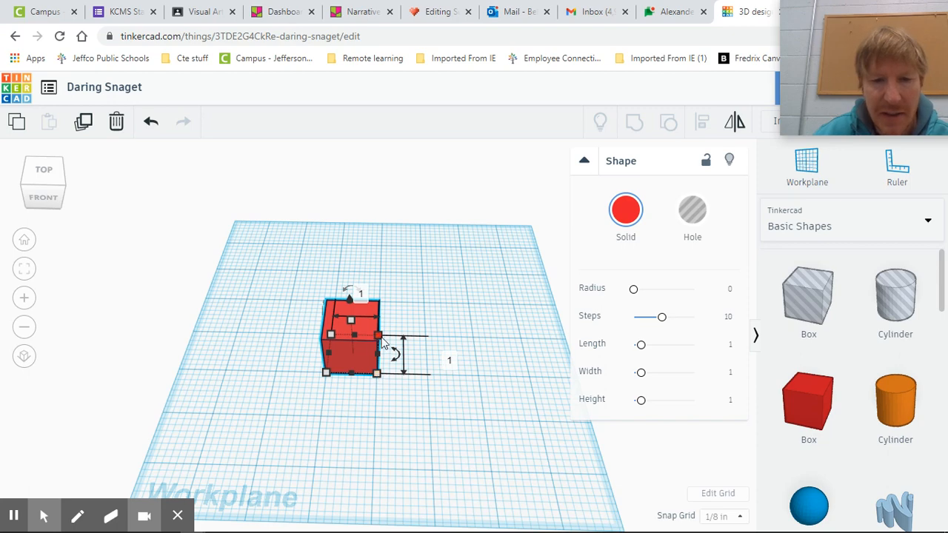
pyautogui.moveTo(482, 390); pyautogui.dragTo(409, 387, button='right')
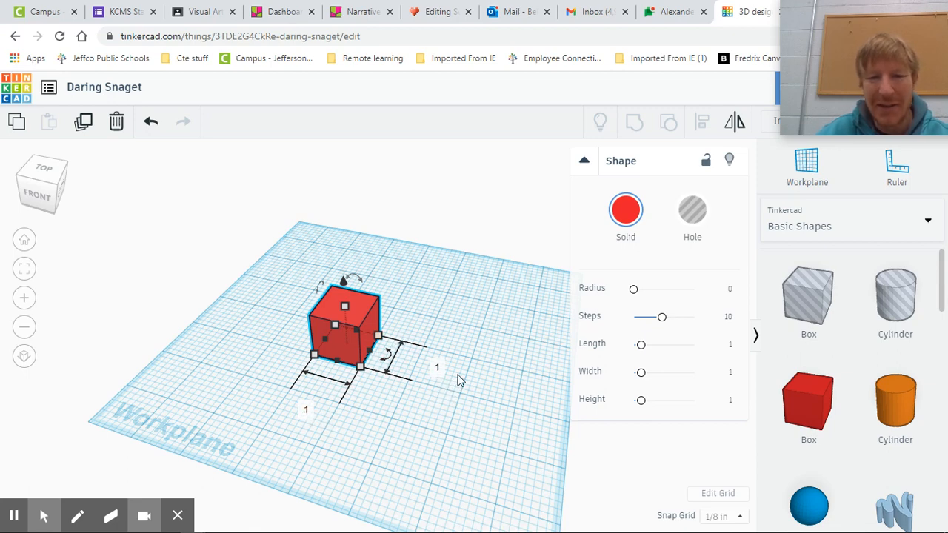
pyautogui.moveTo(458, 380); pyautogui.dragTo(419, 423, button='right')
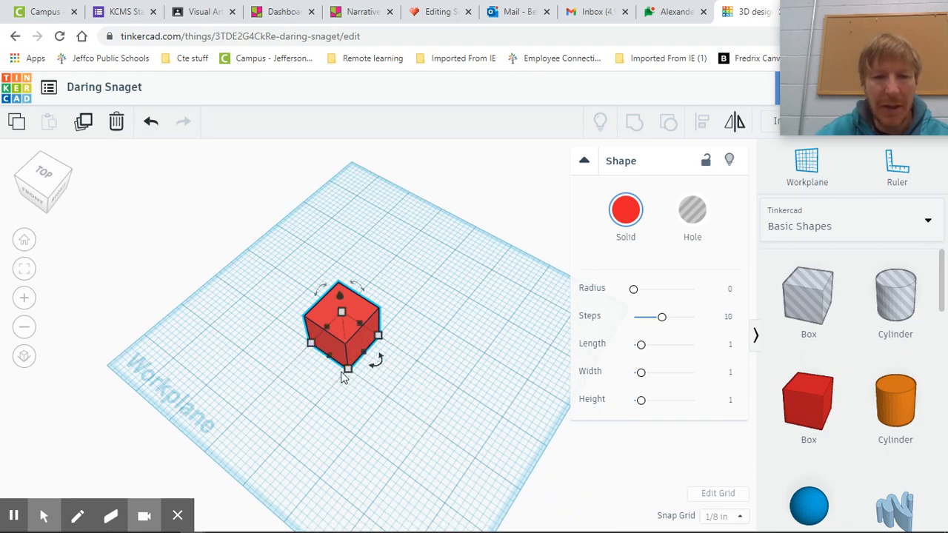
pyautogui.click(346, 371)
pyautogui.click(288, 405)
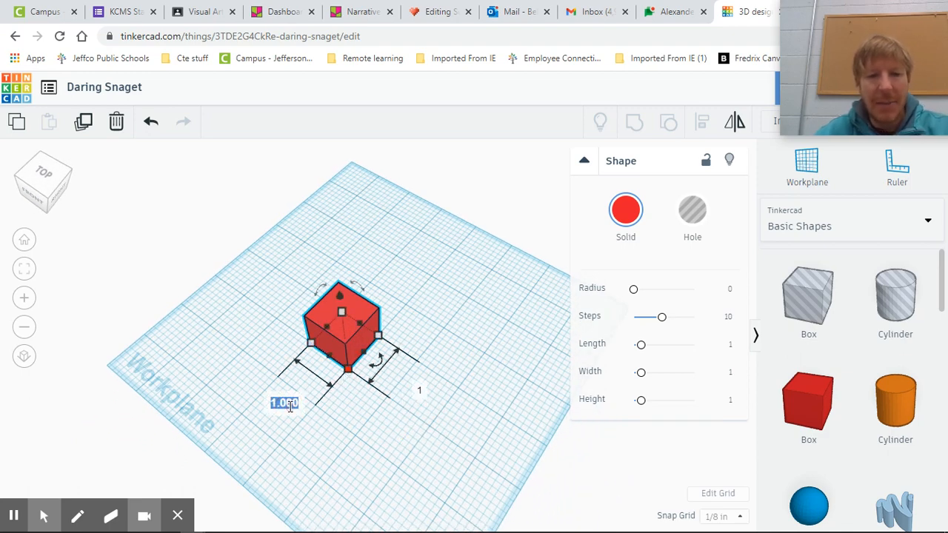
pyautogui.write('3')
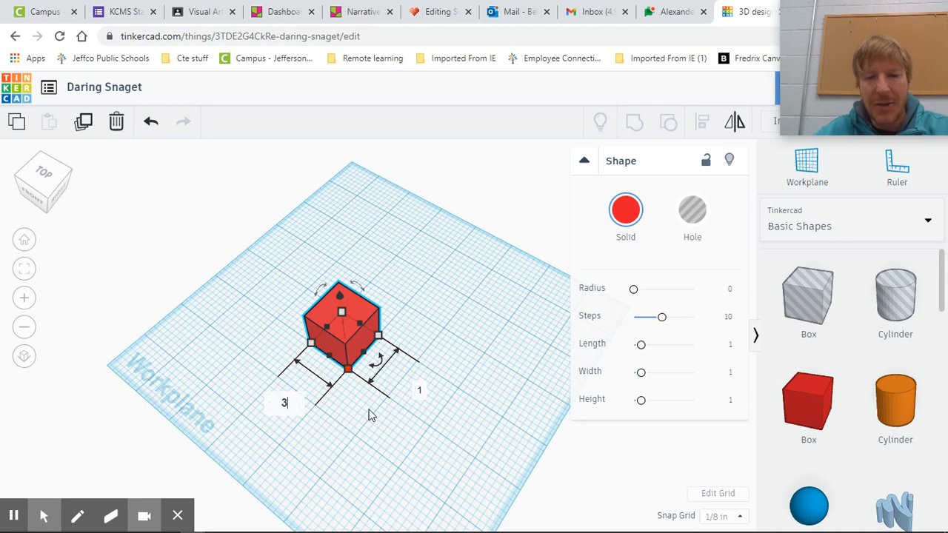
pyautogui.click(419, 392)
pyautogui.write('3')
pyautogui.press('Return')
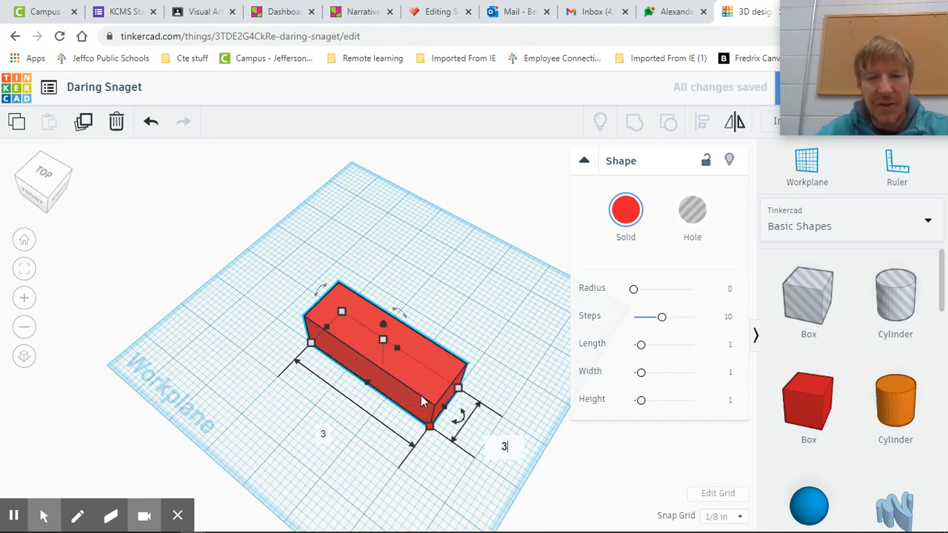
pyautogui.click(523, 351)
# - Set the red box's height to 3 inches
pyautogui.moveTo(538, 307); pyautogui.dragTo(436, 360, button='right')
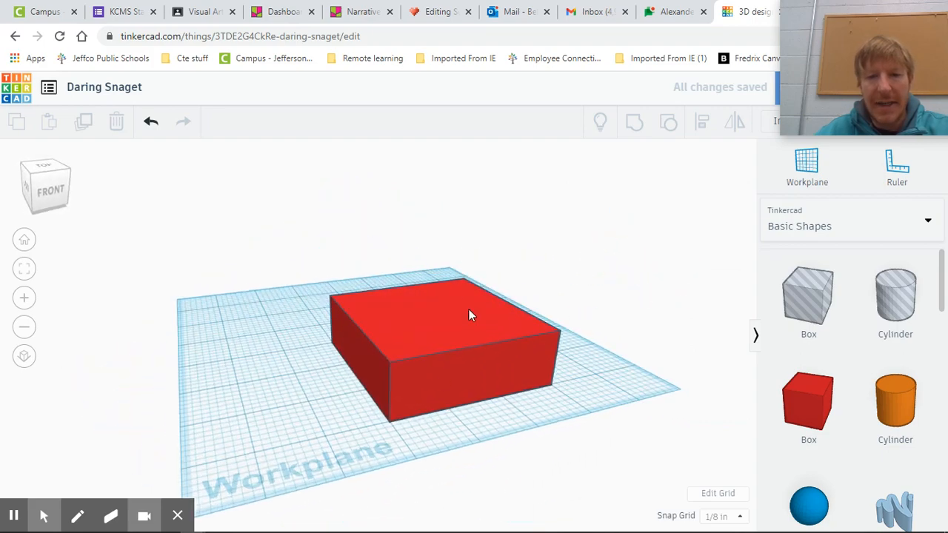
pyautogui.click(443, 349)
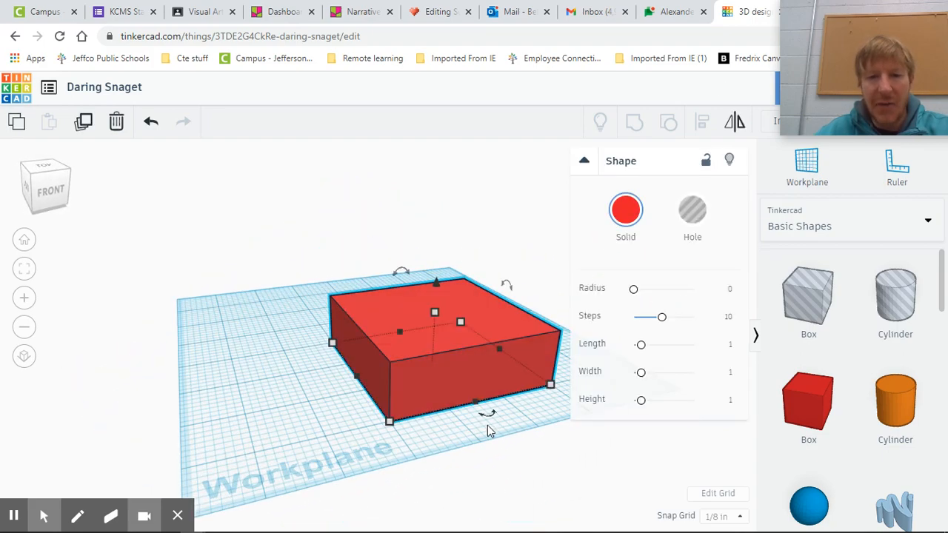
pyautogui.moveTo(487, 429); pyautogui.dragTo(448, 414, button='right')
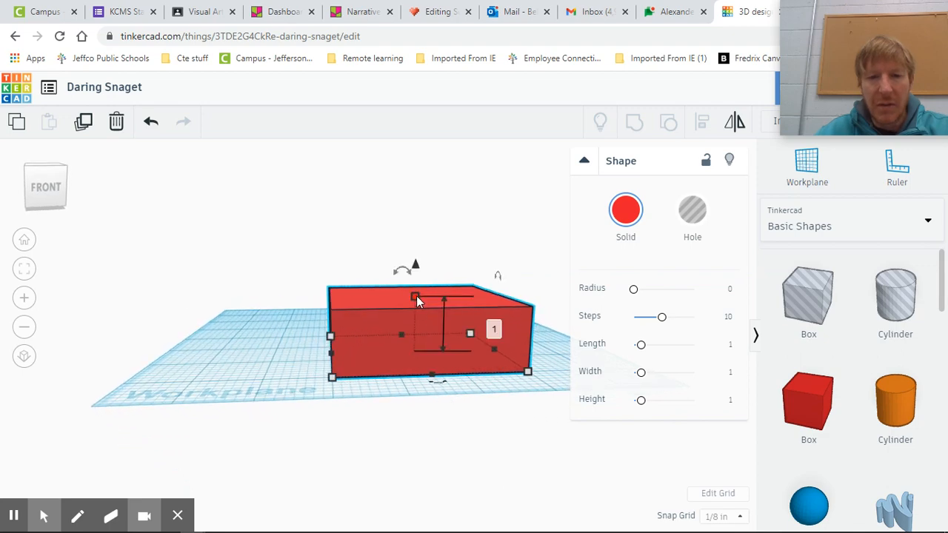
pyautogui.click(491, 323)
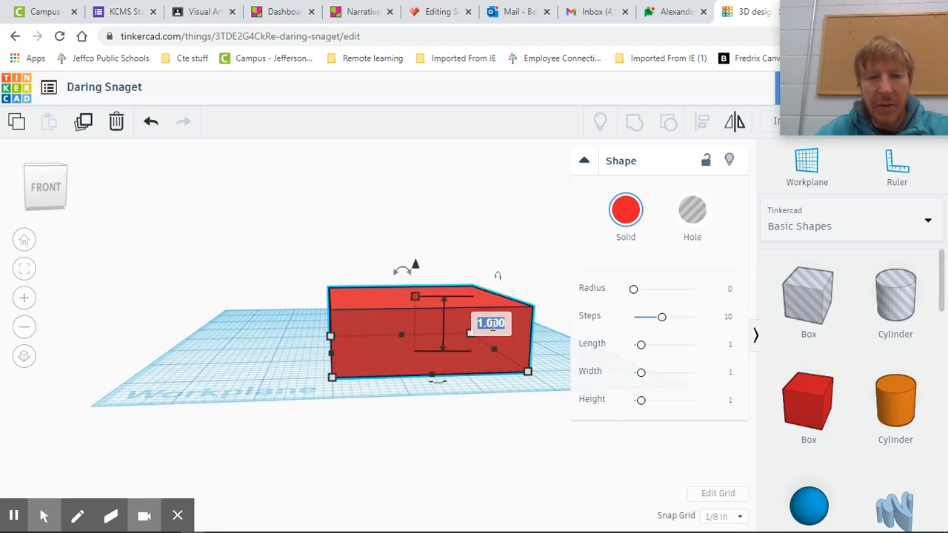
pyautogui.write('3')
pyautogui.press('Return')
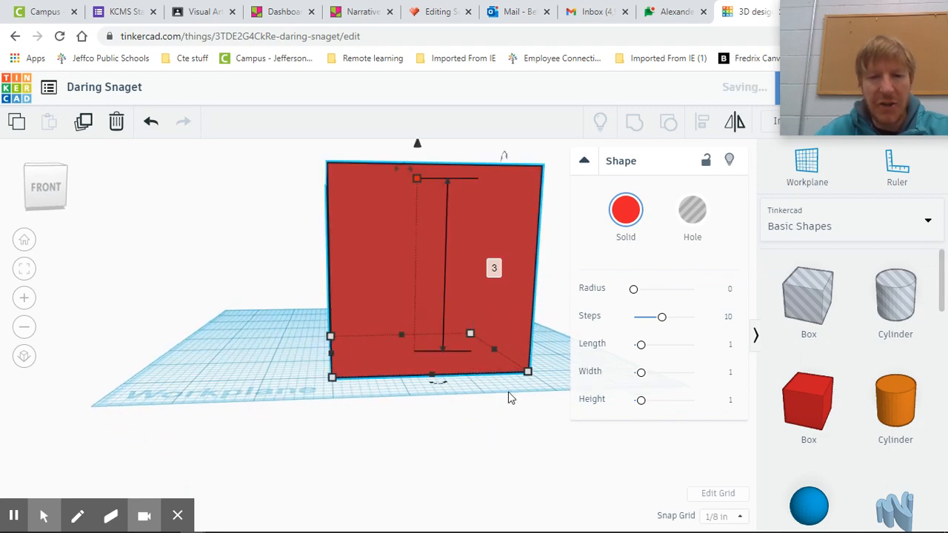
# - Move the box to the middle of the workplane, and shift it about 1/4 inch toward the front edge
pyautogui.moveTo(519, 408); pyautogui.dragTo(459, 350, button='right')
pyautogui.moveTo(458, 356); pyautogui.dragTo(407, 322)
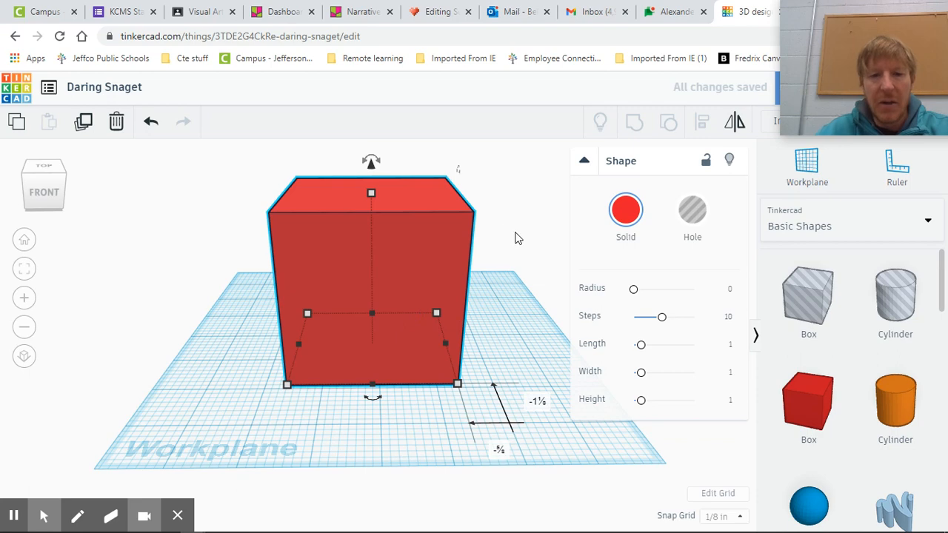
pyautogui.scroll(-2, 516, 237)
pyautogui.moveTo(519, 225); pyautogui.dragTo(403, 311, button='right')
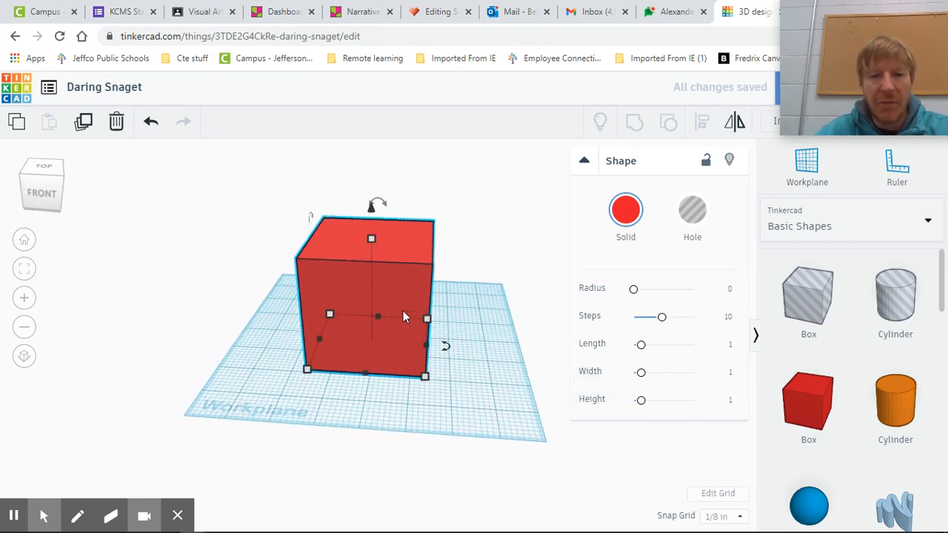
pyautogui.moveTo(403, 310); pyautogui.dragTo(384, 323)
pyautogui.click(497, 328)
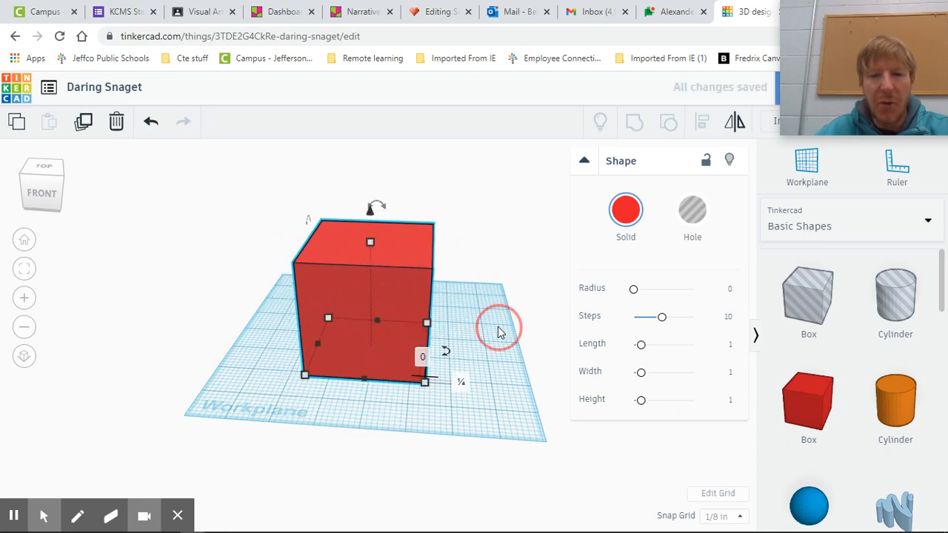
pyautogui.click(381, 263)
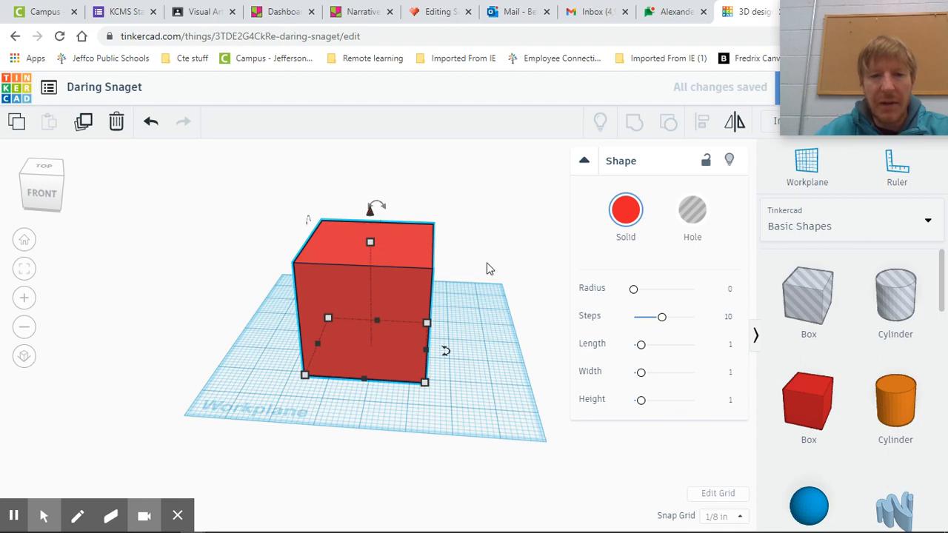
# - Lower the box 1/8 inch below the workplane
pyautogui.moveTo(486, 269); pyautogui.dragTo(484, 264, button='right')
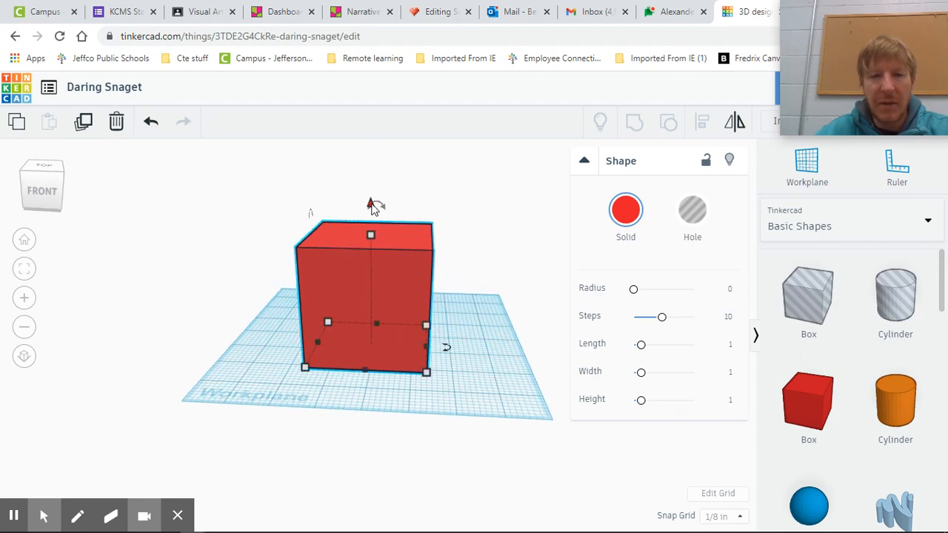
pyautogui.moveTo(374, 207); pyautogui.dragTo(411, 214)
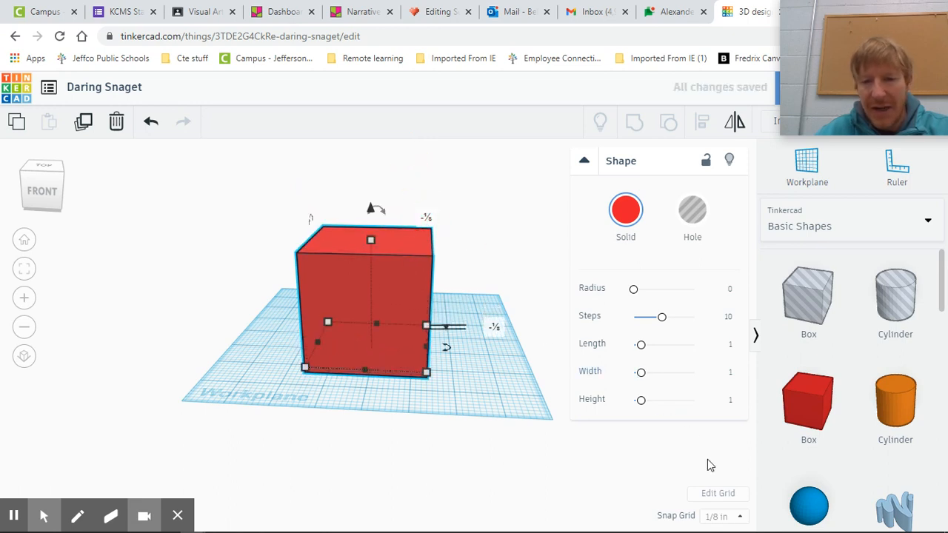
# - Set the snap grid to 1/2 in and raise the box back onto the workplane
pyautogui.click(719, 516)
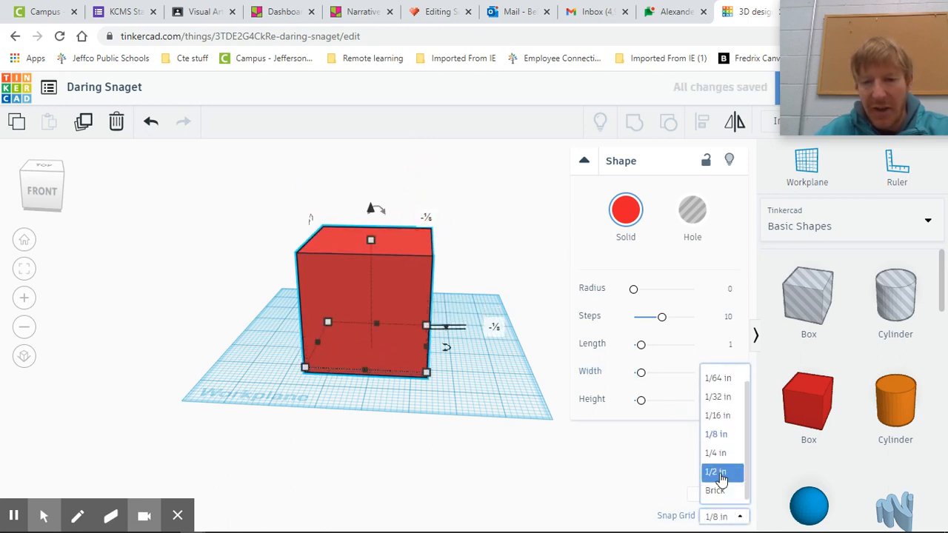
pyautogui.click(720, 478)
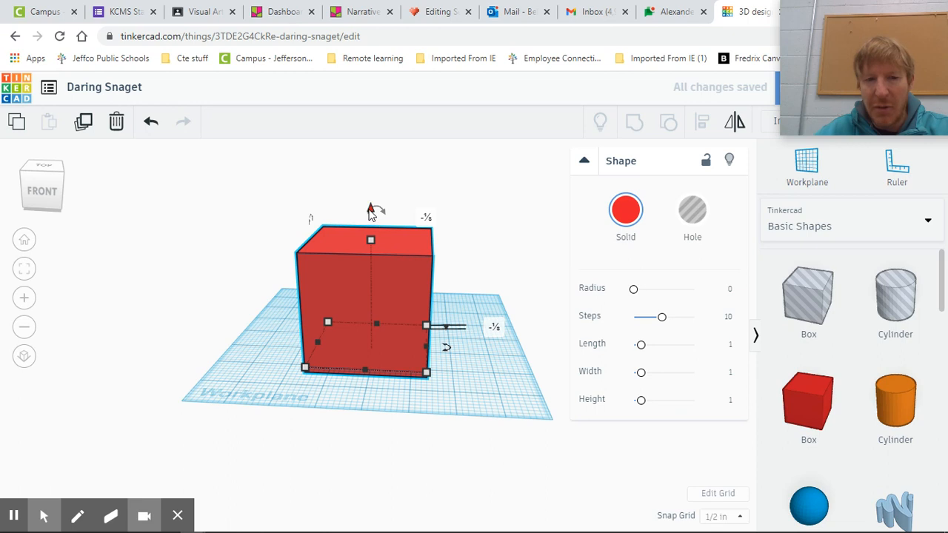
pyautogui.moveTo(372, 211); pyautogui.dragTo(393, 202)
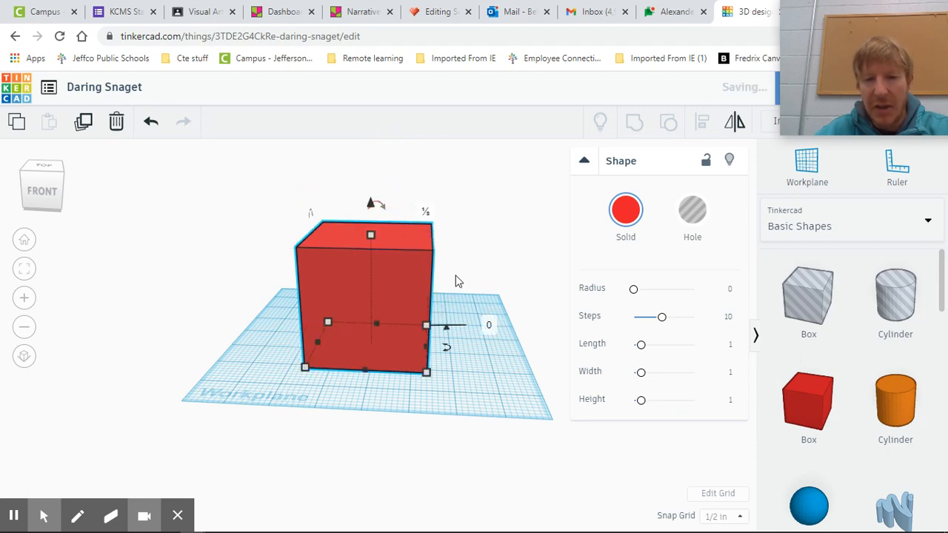
# - Set the snap grid to 1/8 in and try moving the box vertically
pyautogui.click(729, 517)
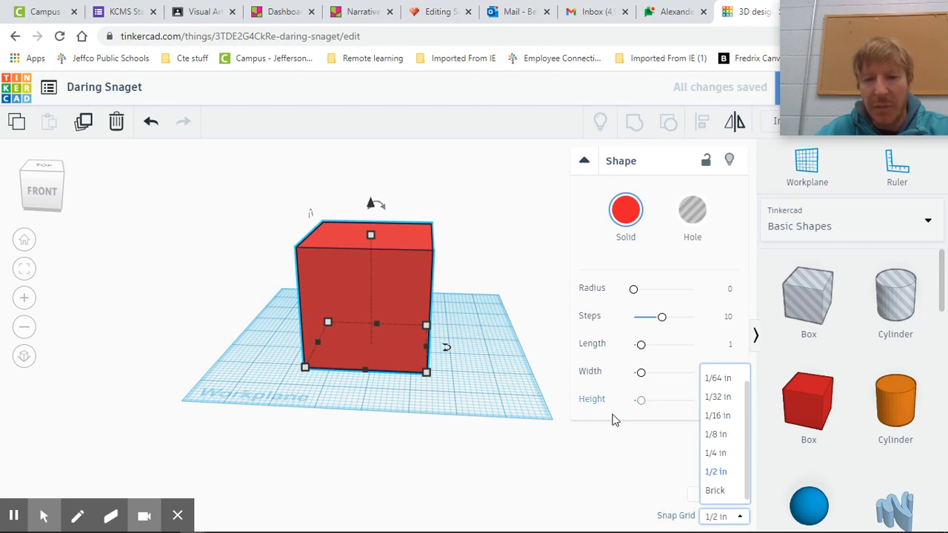
pyautogui.click(717, 435)
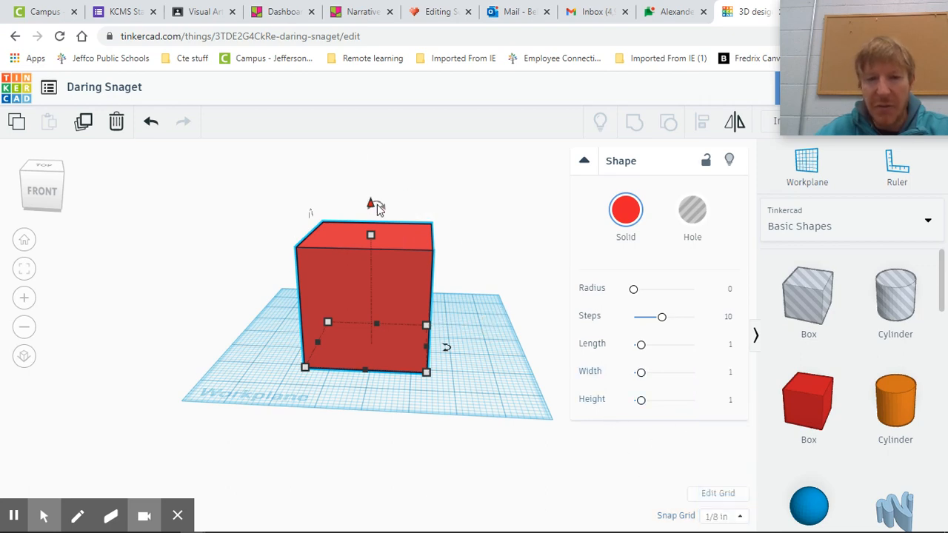
pyautogui.moveTo(375, 207)
pyautogui.mouseDown()
pyautogui.moveTo(376, 180)
pyautogui.moveTo(376, 200)
pyautogui.mouseUp()
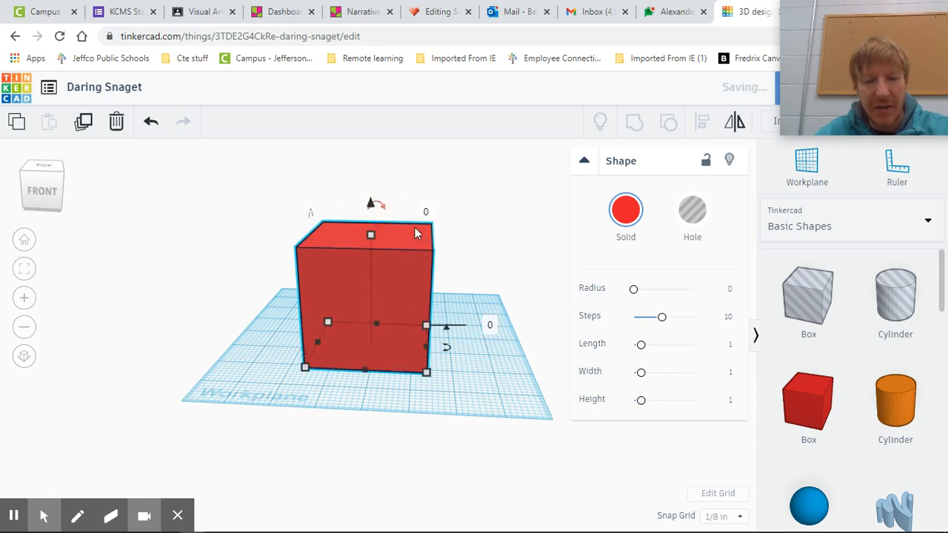
# - Undo the last three vertical moves of the box and deselect it
pyautogui.hotkey('ctrl', 'z')
pyautogui.hotkey('ctrl', 'z')
pyautogui.hotkey('ctrl', 'z')
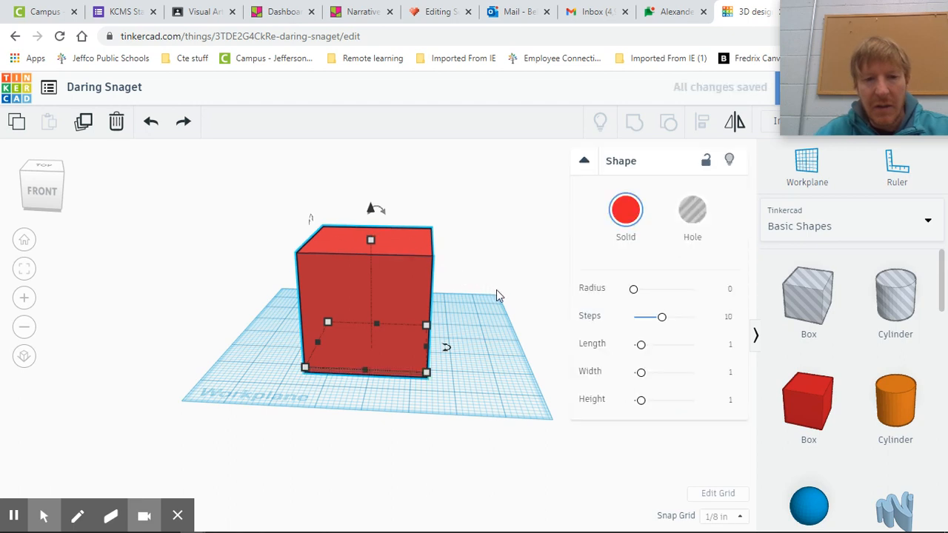
pyautogui.click(506, 310)
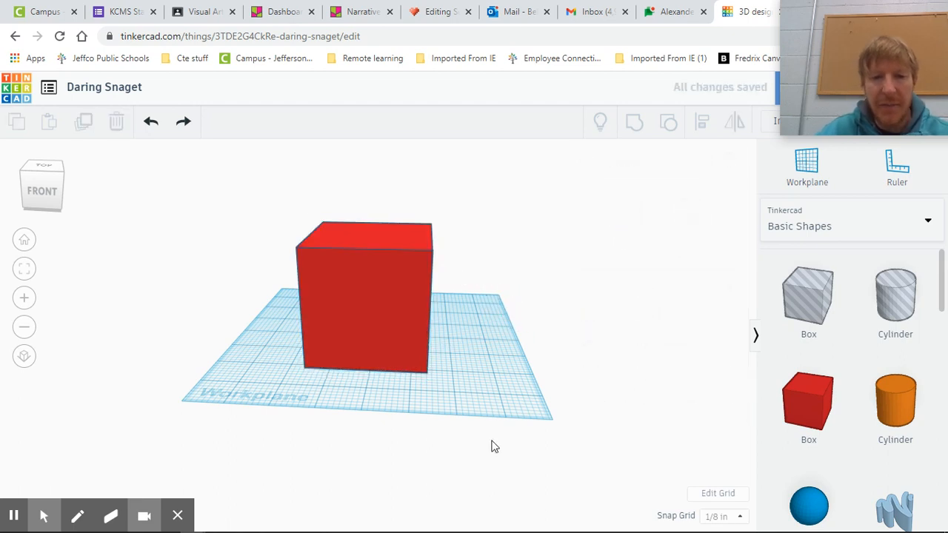
# - Place a solid orange cylinder from the basic shapes on the workplane beside the red box
pyautogui.moveTo(486, 399); pyautogui.dragTo(523, 375, button='right')
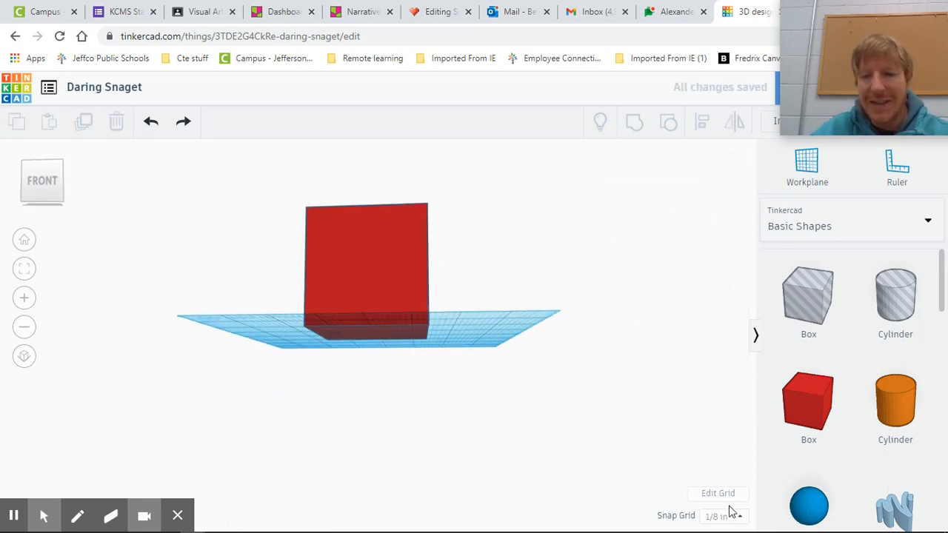
pyautogui.moveTo(572, 319); pyautogui.dragTo(414, 365, button='right')
pyautogui.moveTo(494, 323); pyautogui.dragTo(605, 332, button='right')
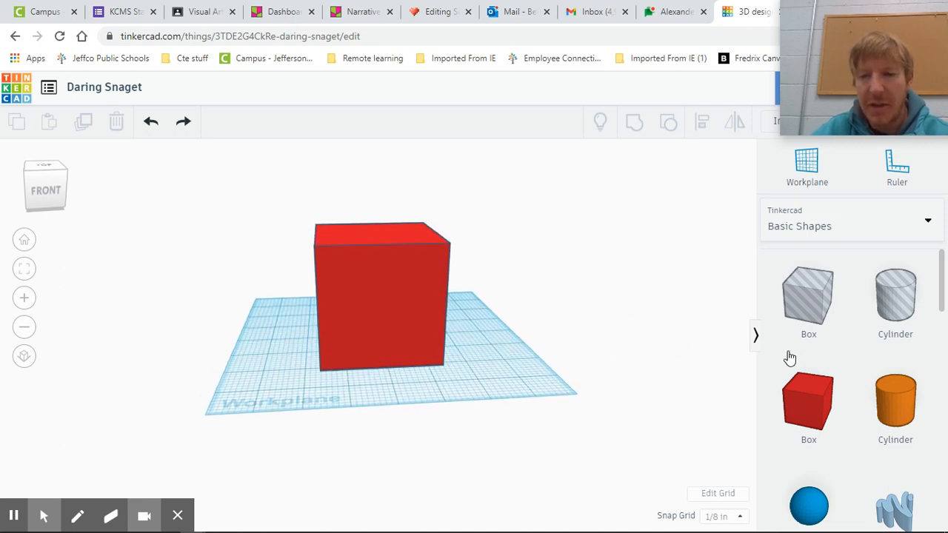
pyautogui.moveTo(900, 405); pyautogui.dragTo(526, 393)
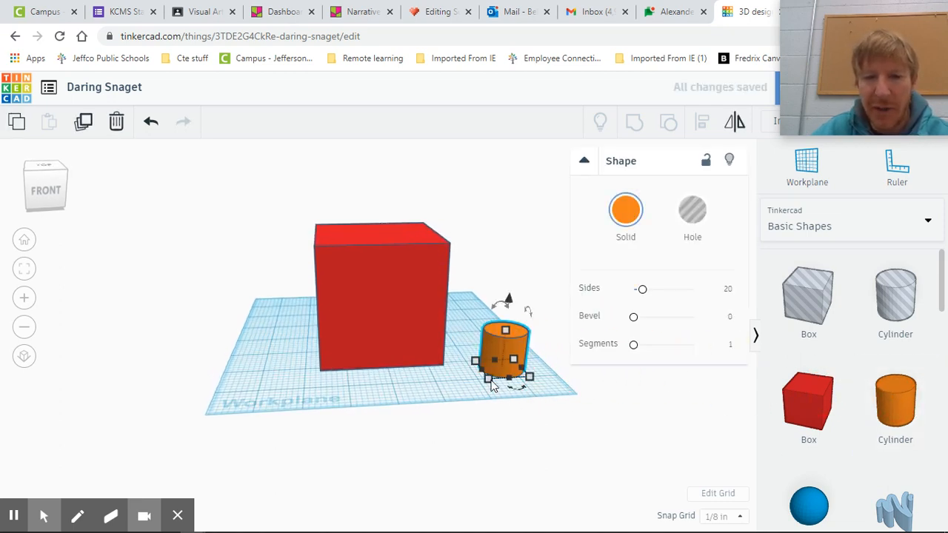
# - Show the cylinder's height dimension and collapse its shape properties
pyautogui.moveTo(489, 382)
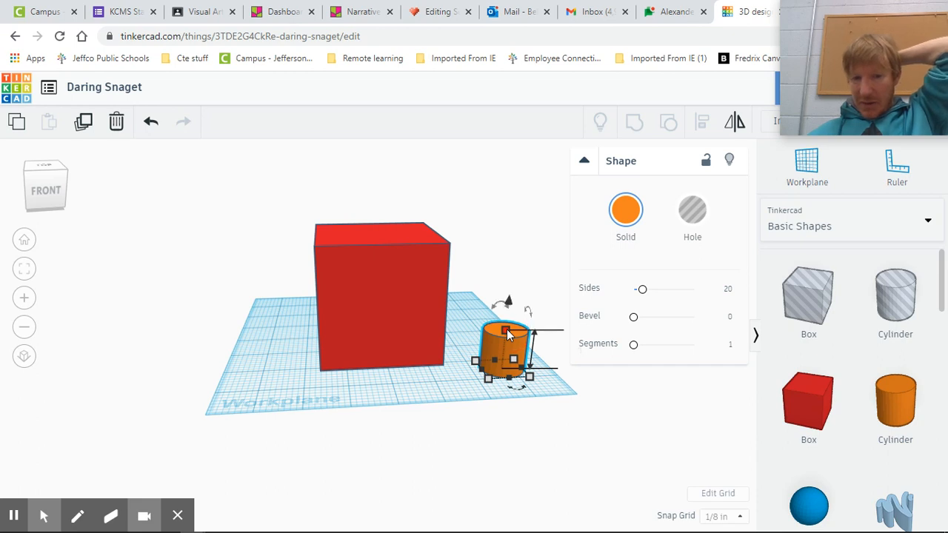
pyautogui.moveTo(586, 442); pyautogui.dragTo(502, 303, button='right')
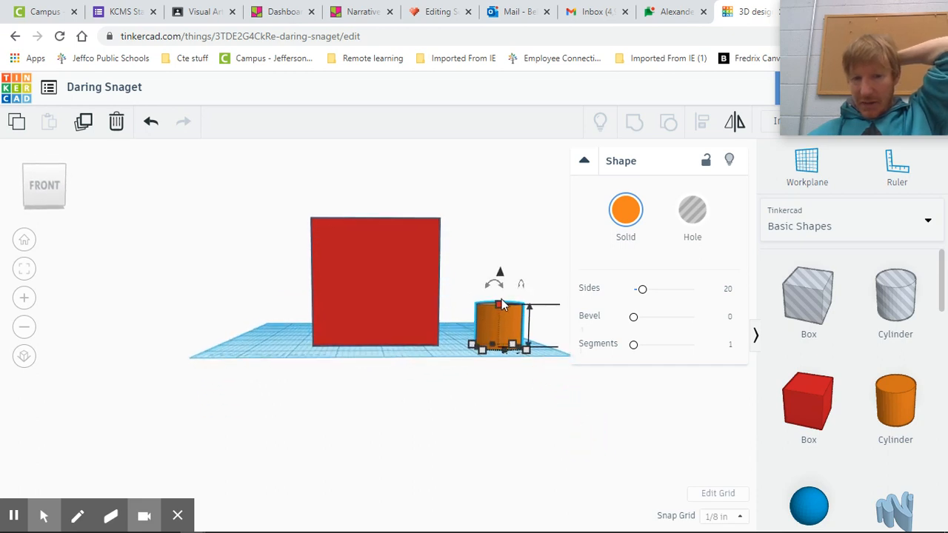
pyautogui.click(585, 164)
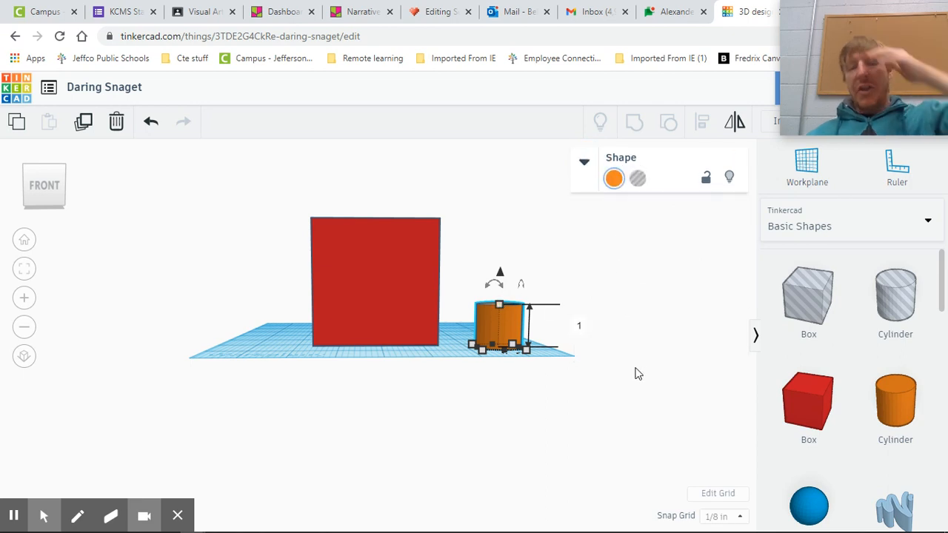
# - Try rotating the orange cylinder sideways in the front view, and undo the rotation
pyautogui.moveTo(637, 374)
pyautogui.mouseDown(button='right')
pyautogui.moveTo(615, 414)
pyautogui.moveTo(627, 359)
pyautogui.moveTo(627, 381)
pyautogui.mouseUp(button='right')
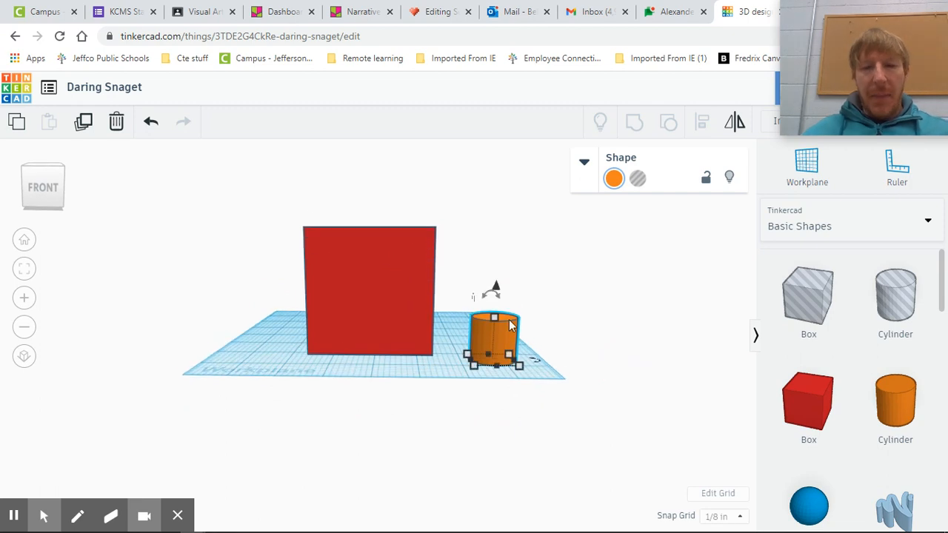
pyautogui.moveTo(490, 292)
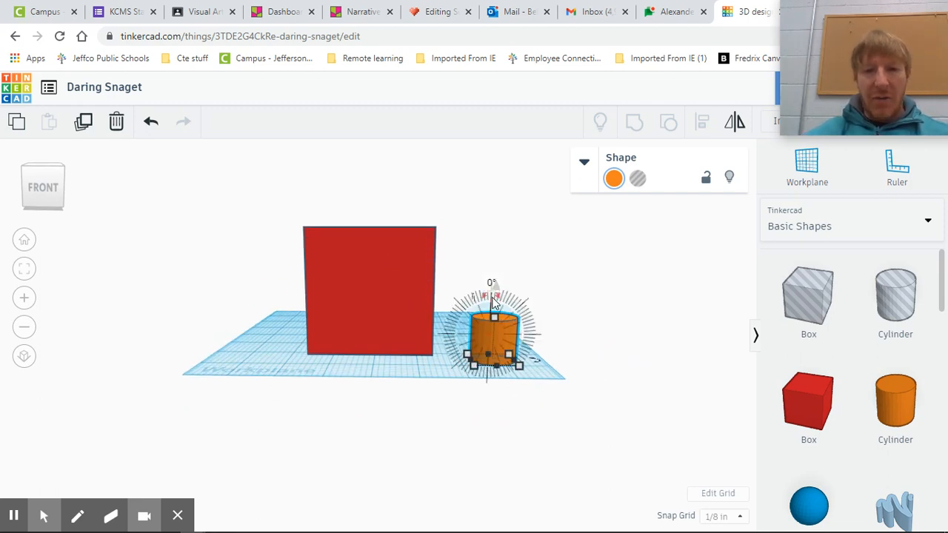
pyautogui.moveTo(494, 303); pyautogui.dragTo(545, 351)
pyautogui.hotkey('ctrl', 'z')
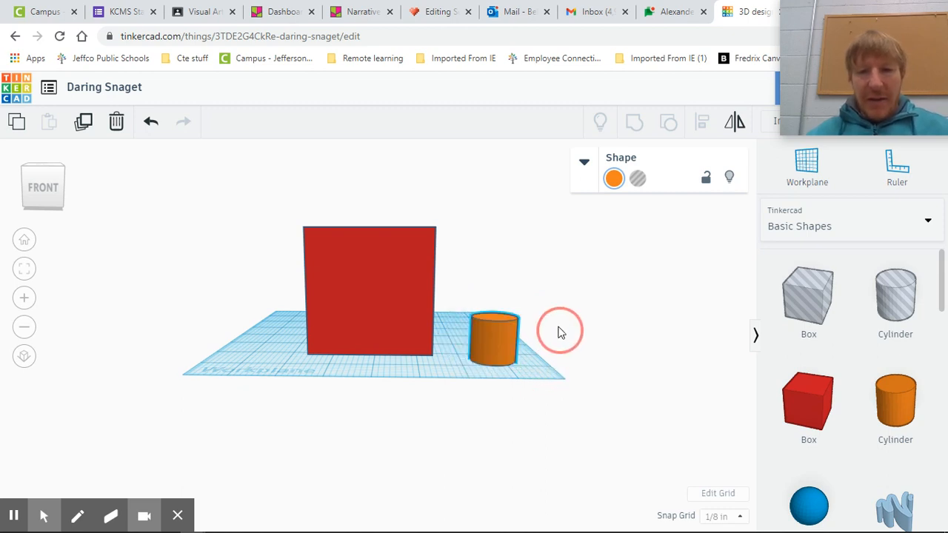
pyautogui.click(478, 302)
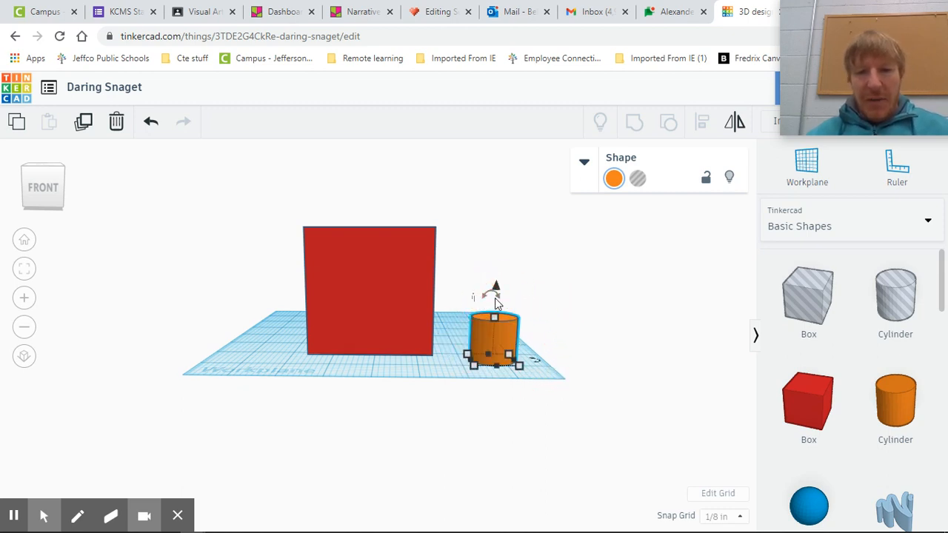
# - Rotate the orange cylinder by -90° in the front view so it lies on its side
pyautogui.moveTo(496, 302); pyautogui.dragTo(489, 302)
pyautogui.click(468, 304)
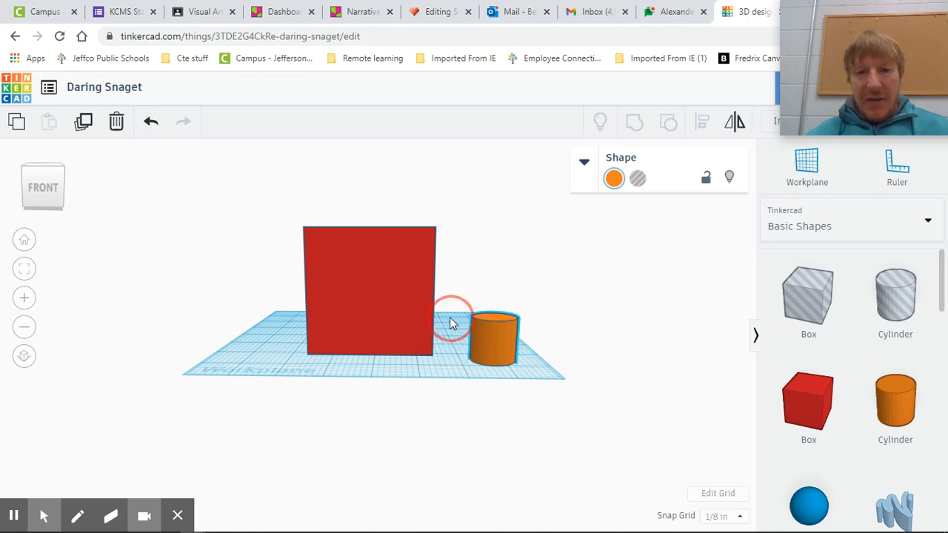
pyautogui.moveTo(494, 289); pyautogui.dragTo(455, 343)
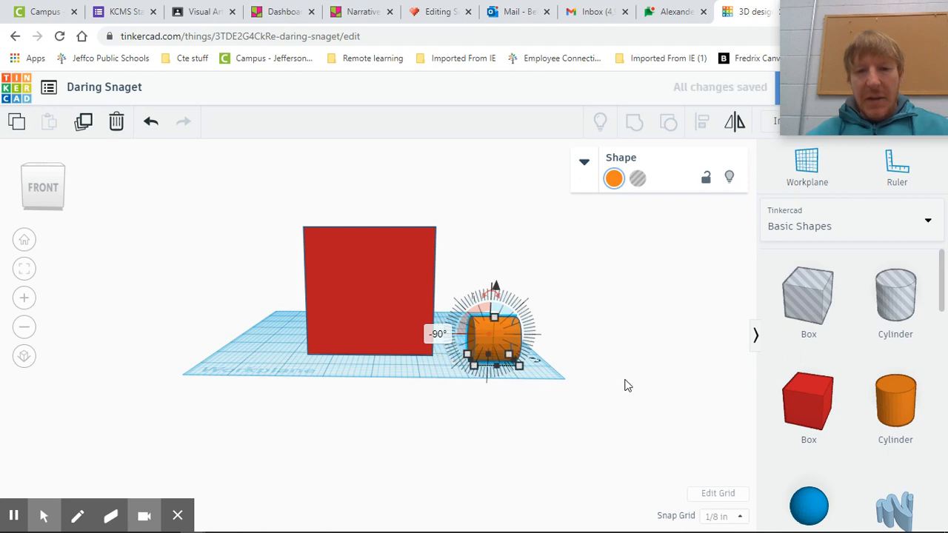
# - Move the cylinder along the workplane beside the box's right face and raise it 1 1/8 in
pyautogui.moveTo(624, 384); pyautogui.dragTo(348, 463, button='right')
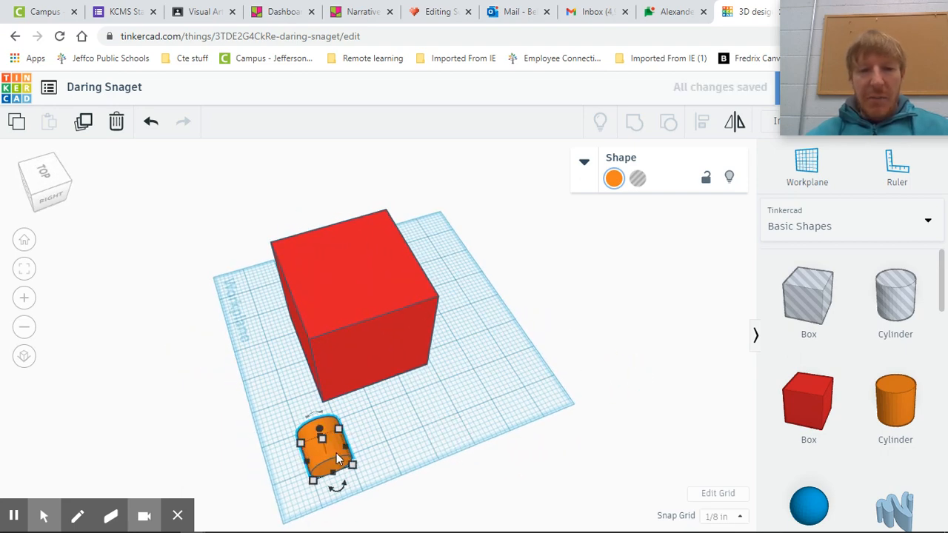
pyautogui.moveTo(336, 452); pyautogui.dragTo(407, 414)
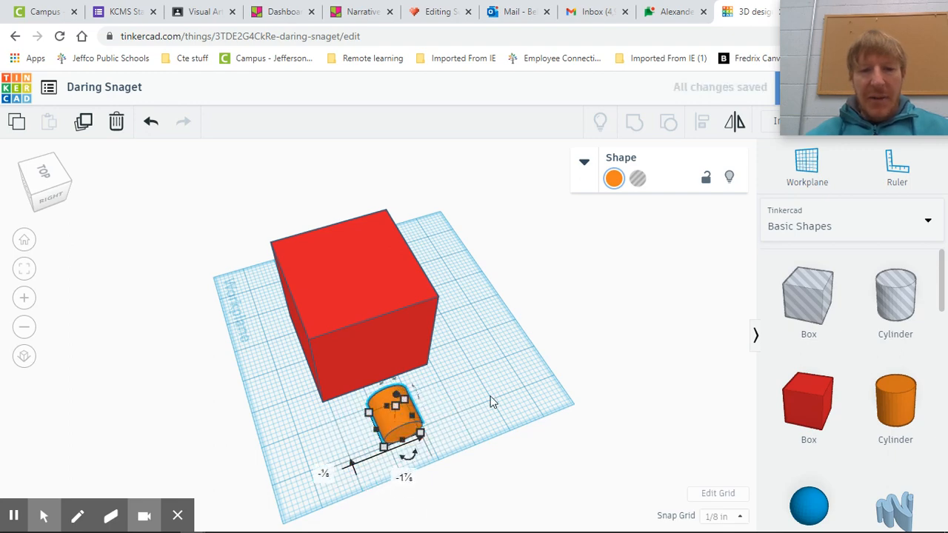
pyautogui.moveTo(492, 402); pyautogui.dragTo(637, 355, button='right')
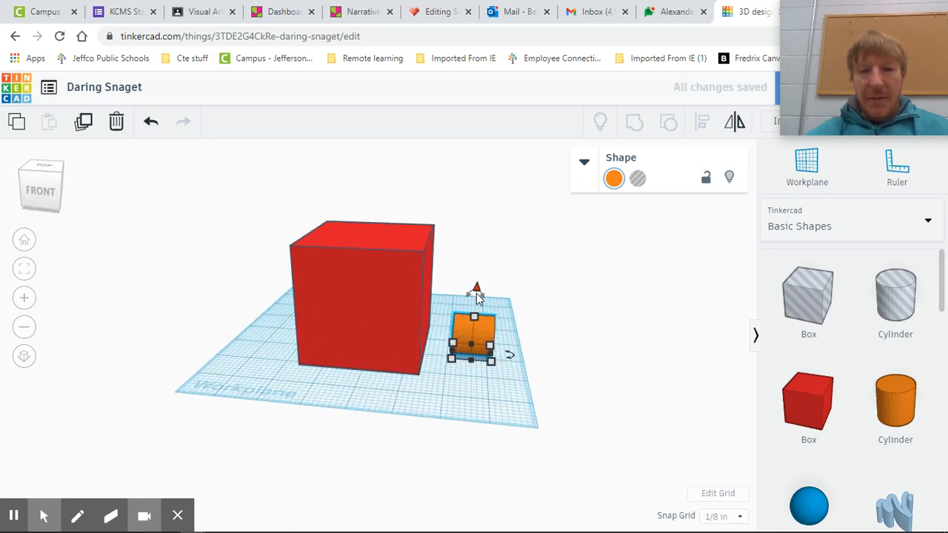
pyautogui.moveTo(476, 289); pyautogui.dragTo(488, 242)
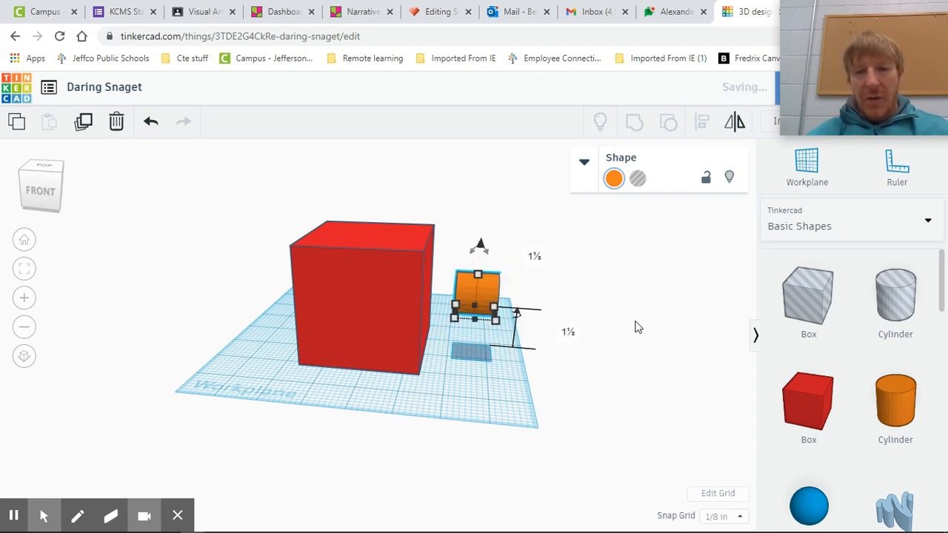
# - Move the raised cylinder against the box's right face so it protrudes sideways, and deselect it
pyautogui.moveTo(634, 327); pyautogui.dragTo(515, 362, button='right')
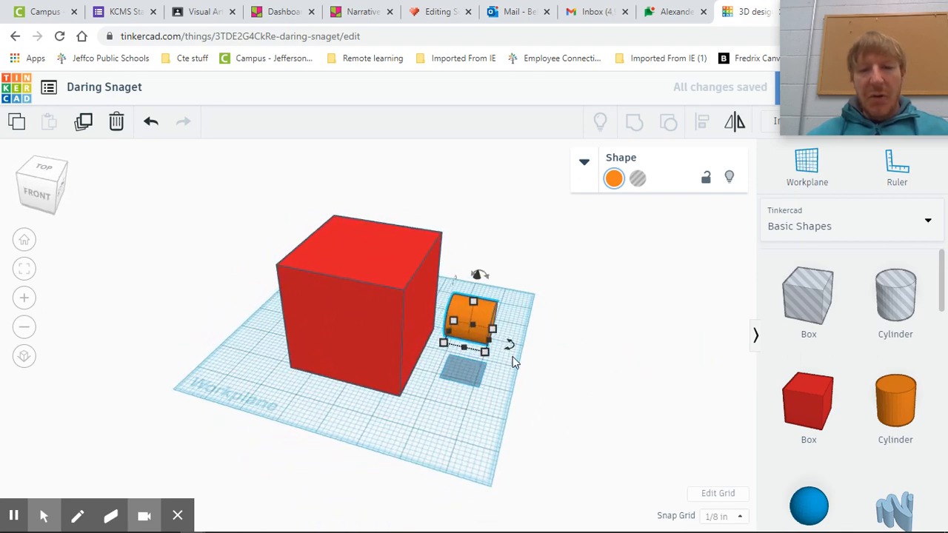
pyautogui.moveTo(478, 316); pyautogui.dragTo(439, 316)
pyautogui.click(640, 337)
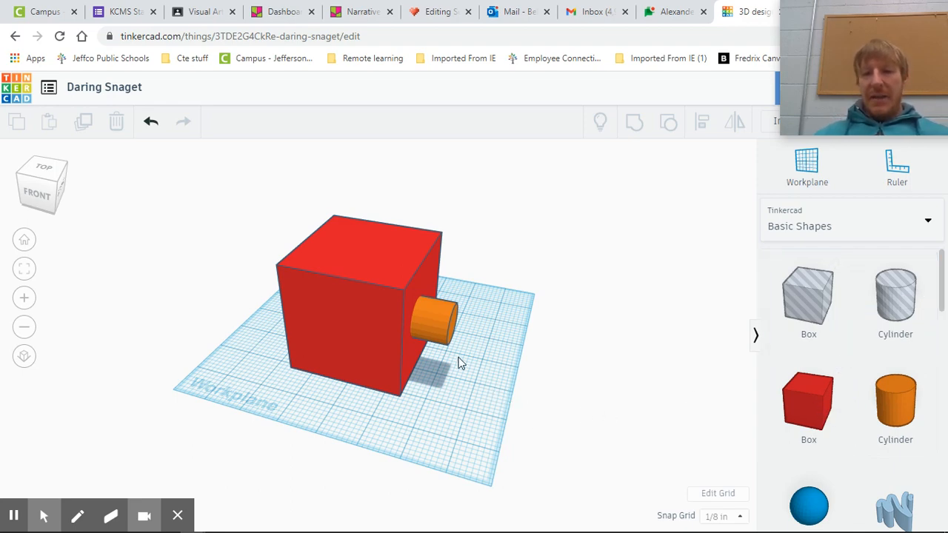
# - Turn the cylinder in the box's right face into a hole and view it from several angles
pyautogui.click(449, 318)
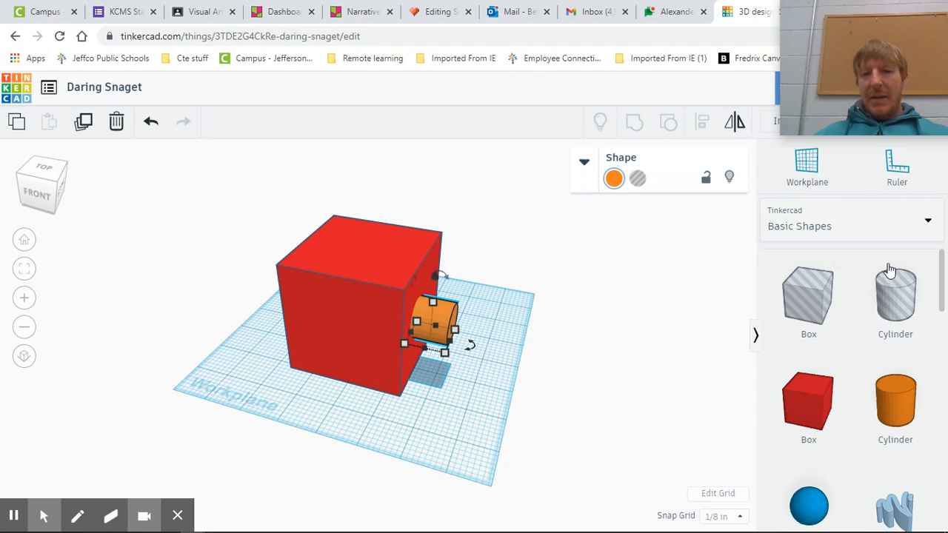
pyautogui.click(641, 185)
pyautogui.moveTo(616, 328); pyautogui.dragTo(400, 268, button='right')
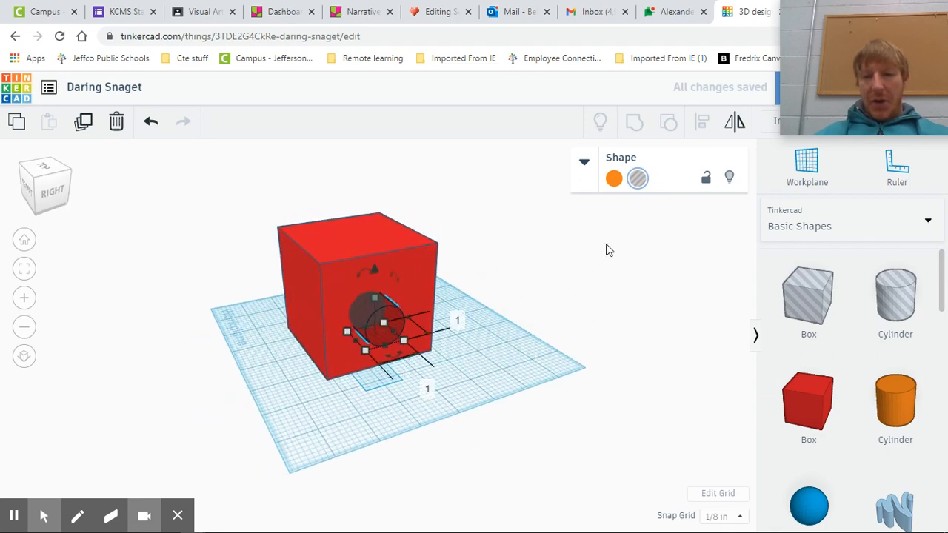
pyautogui.moveTo(529, 400); pyautogui.dragTo(444, 310, button='right')
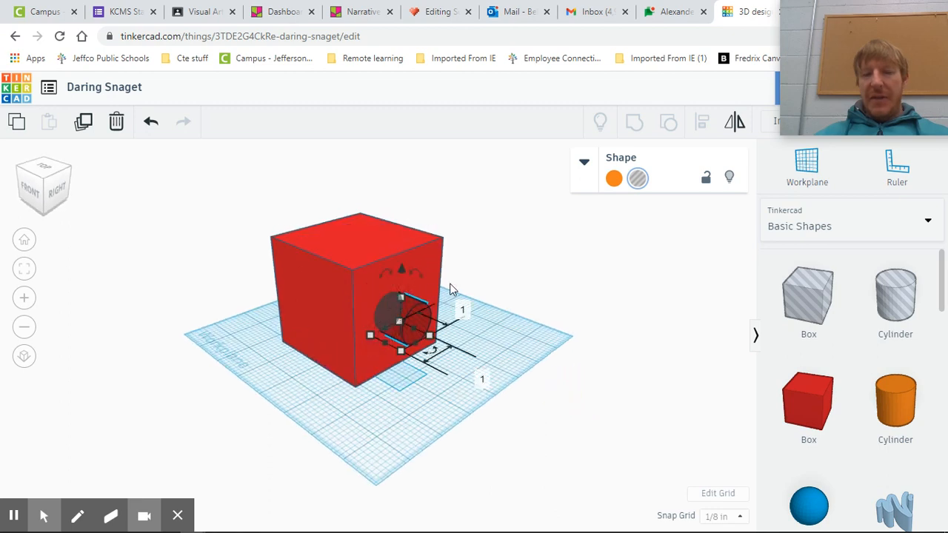
# - Change the cylinder back to a solid orange shape, look at its color presets, and deselect it
pyautogui.click(613, 179)
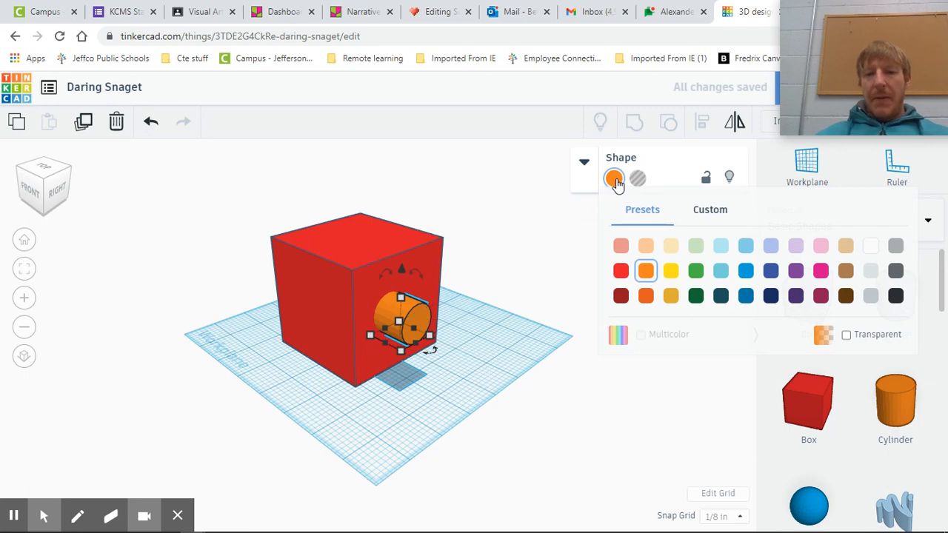
pyautogui.click(544, 280)
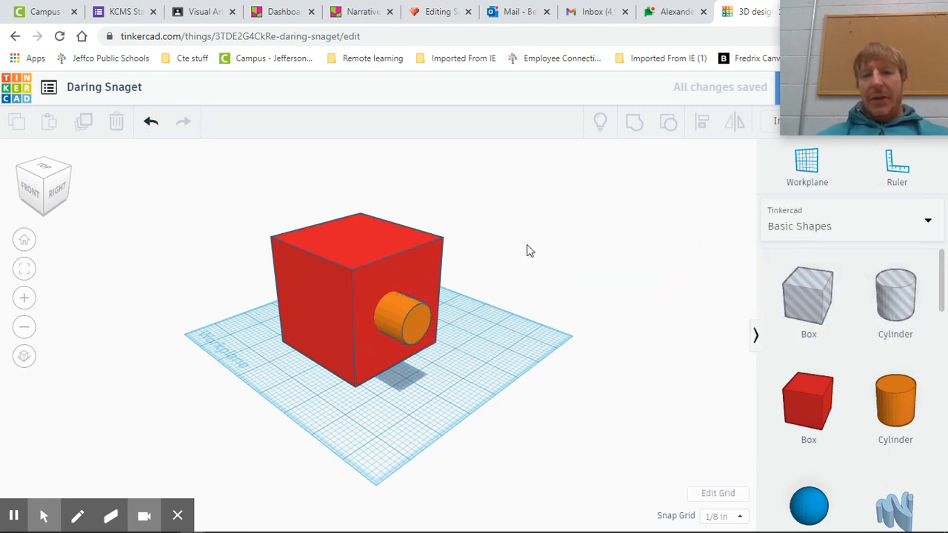
pyautogui.click(407, 315)
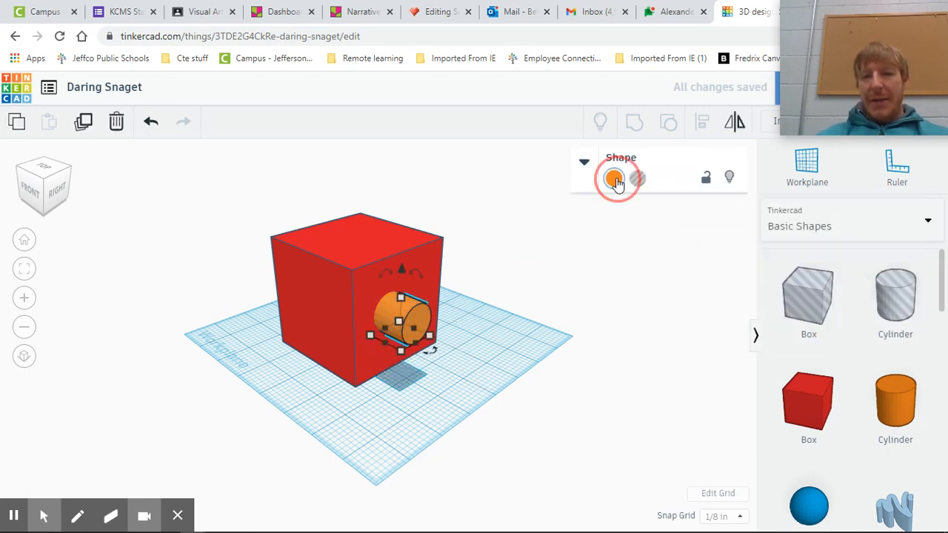
pyautogui.click(614, 179)
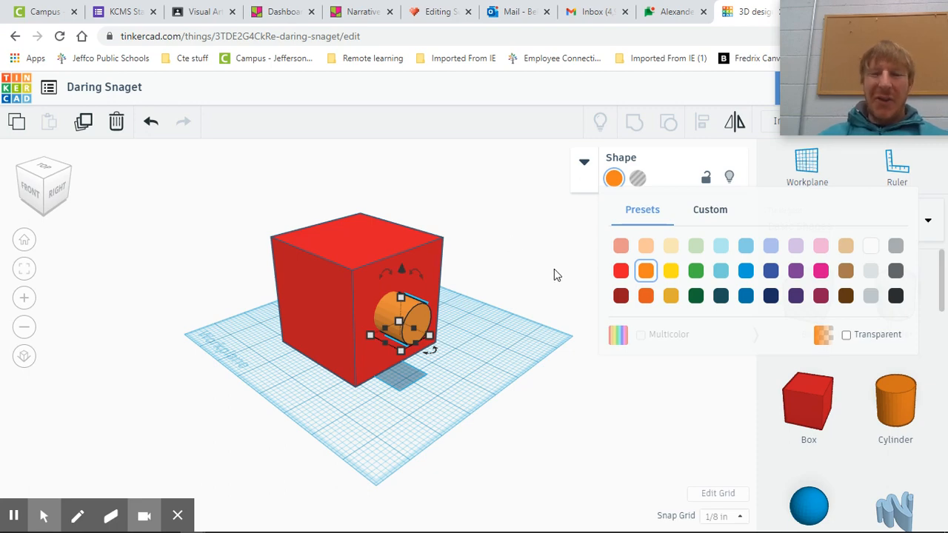
pyautogui.click(570, 296)
# - Set a new workplane on the front face of the red box
pyautogui.moveTo(635, 371); pyautogui.dragTo(687, 371, button='right')
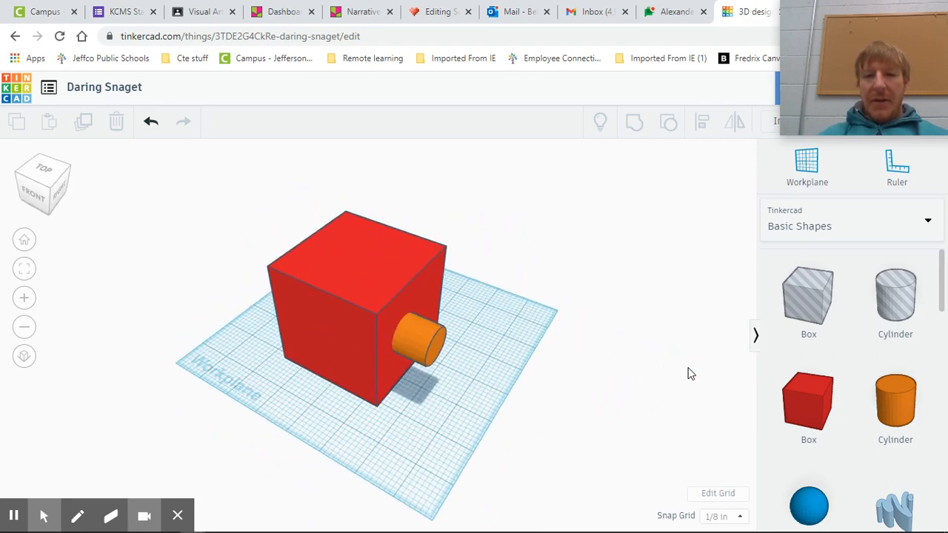
pyautogui.moveTo(561, 419); pyautogui.dragTo(452, 418, button='right')
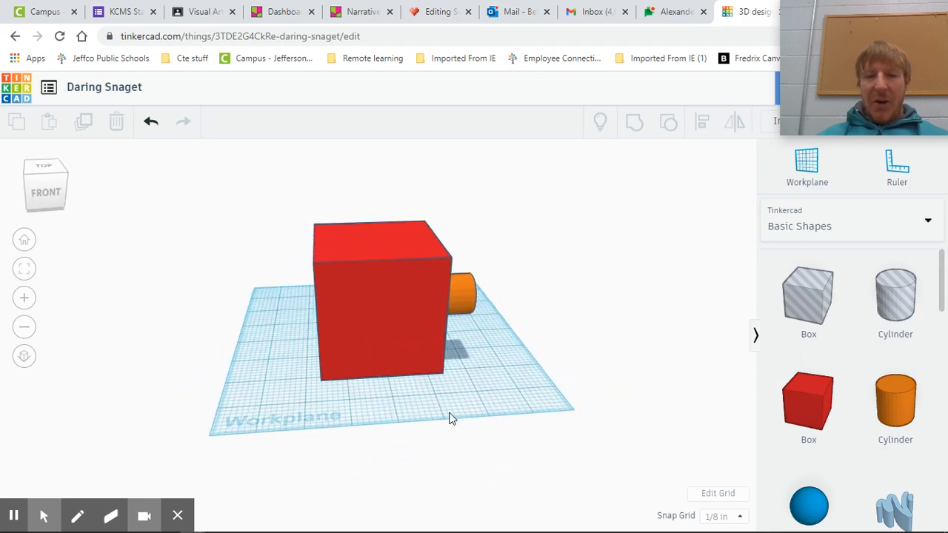
pyautogui.moveTo(891, 59); pyautogui.dragTo(116, 5)
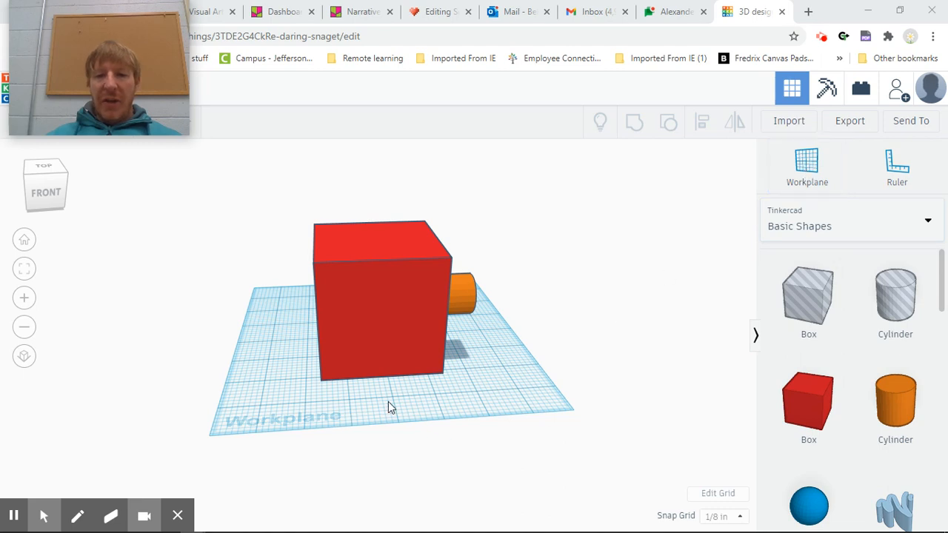
pyautogui.click(812, 170)
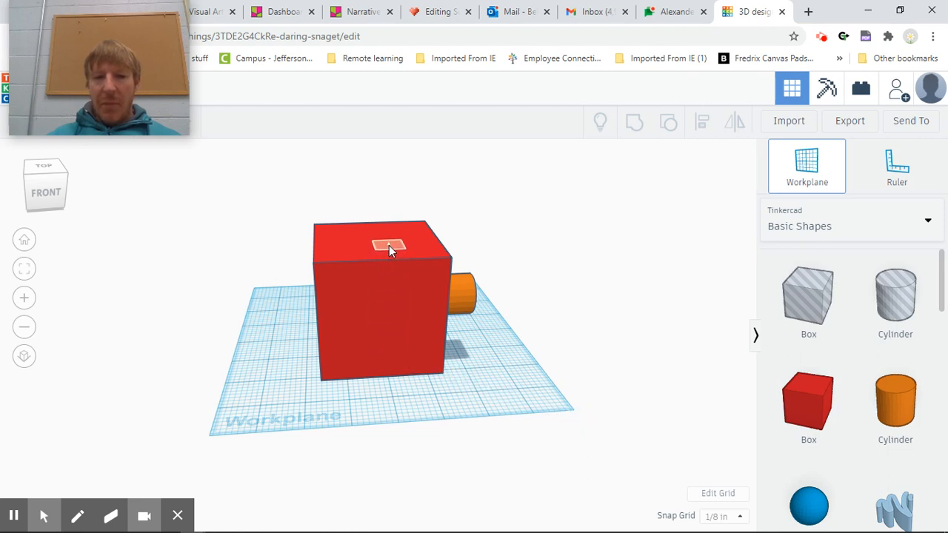
pyautogui.click(380, 319)
# - Place a solid orange cylinder near the middle of the box's front face
pyautogui.moveTo(673, 339); pyautogui.dragTo(578, 290)
pyautogui.moveTo(548, 259); pyautogui.dragTo(642, 278, button='right')
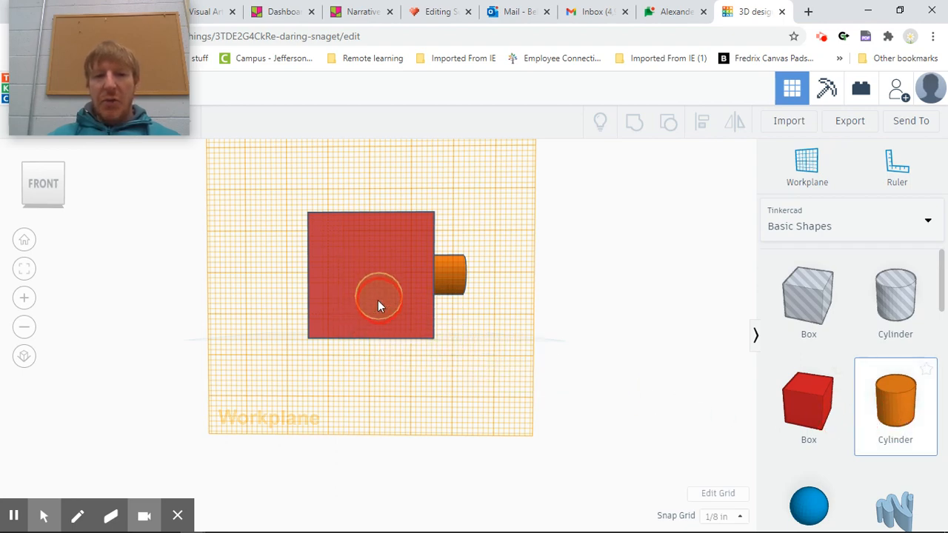
pyautogui.click(369, 278)
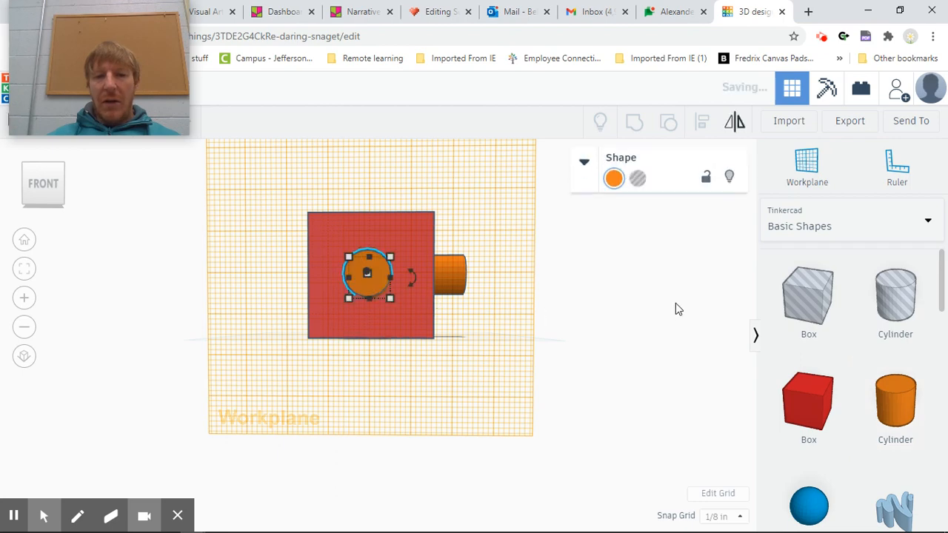
pyautogui.moveTo(674, 307); pyautogui.dragTo(452, 329, button='right')
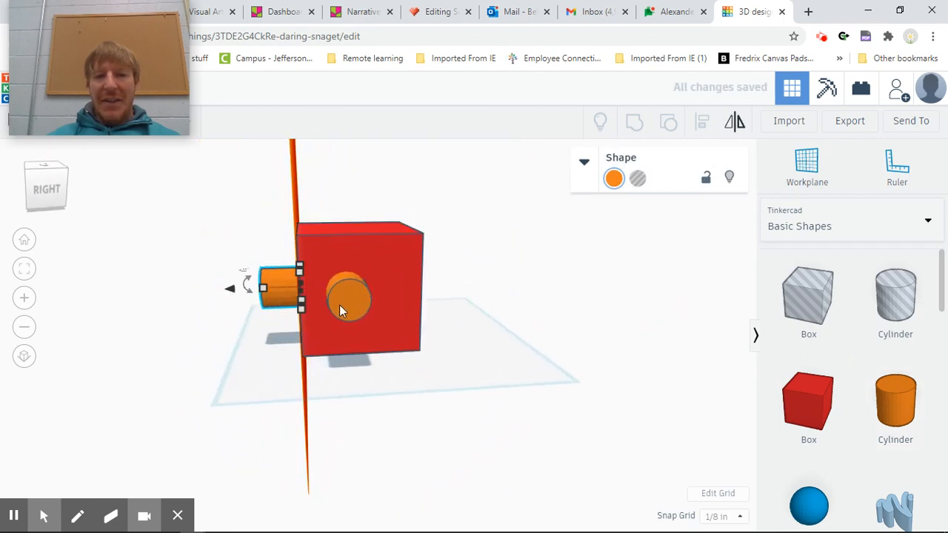
pyautogui.moveTo(399, 417); pyautogui.dragTo(371, 359, button='right')
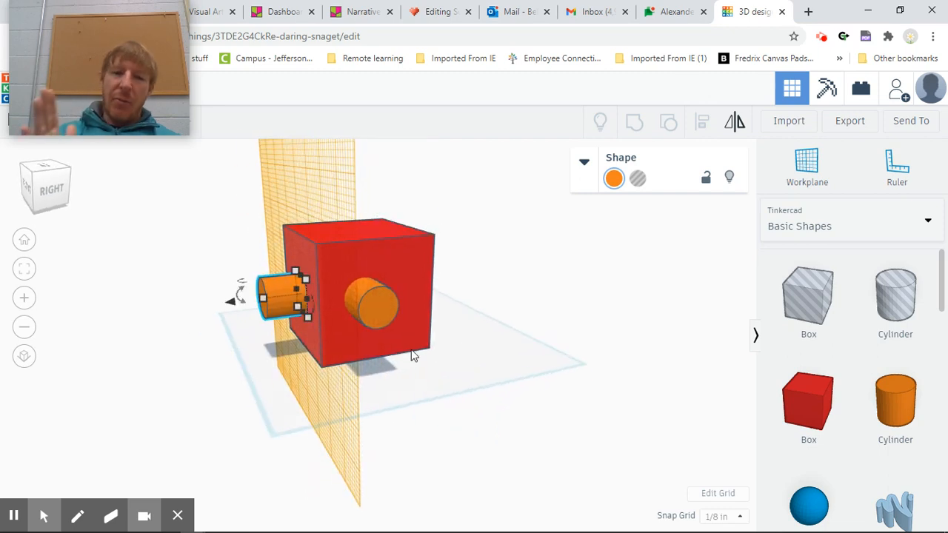
# - Set the workplane on the box's back face and place a solid orange cylinder on it
pyautogui.moveTo(620, 377); pyautogui.dragTo(447, 377, button='right')
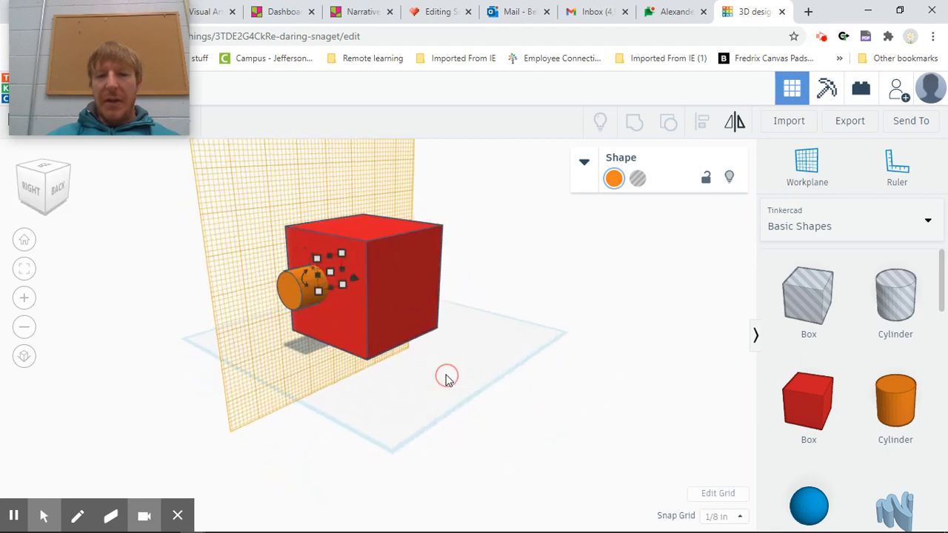
pyautogui.click(812, 169)
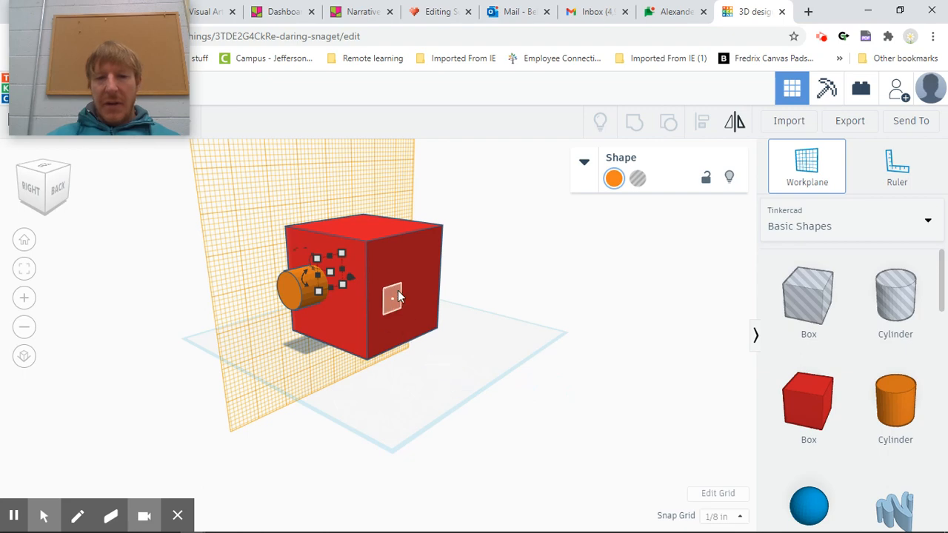
pyautogui.click(422, 294)
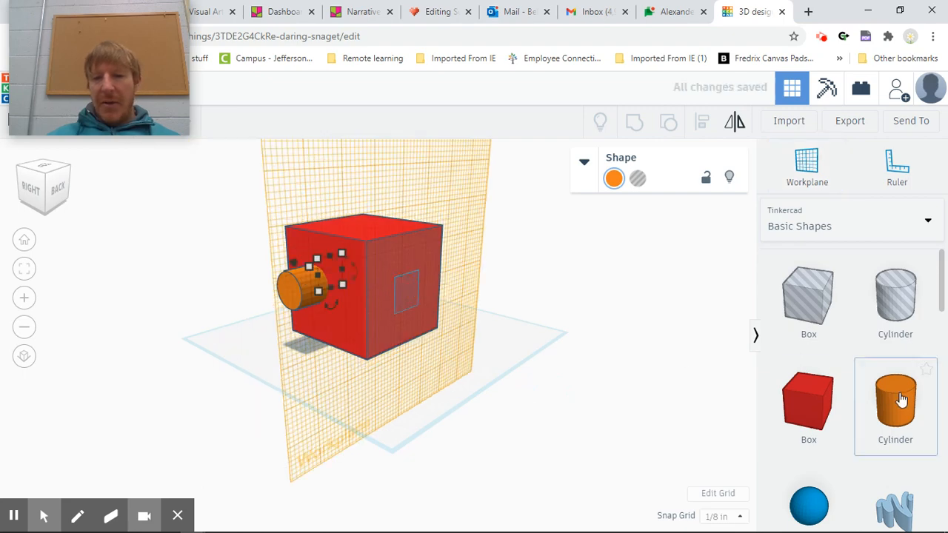
pyautogui.moveTo(895, 400); pyautogui.dragTo(438, 324)
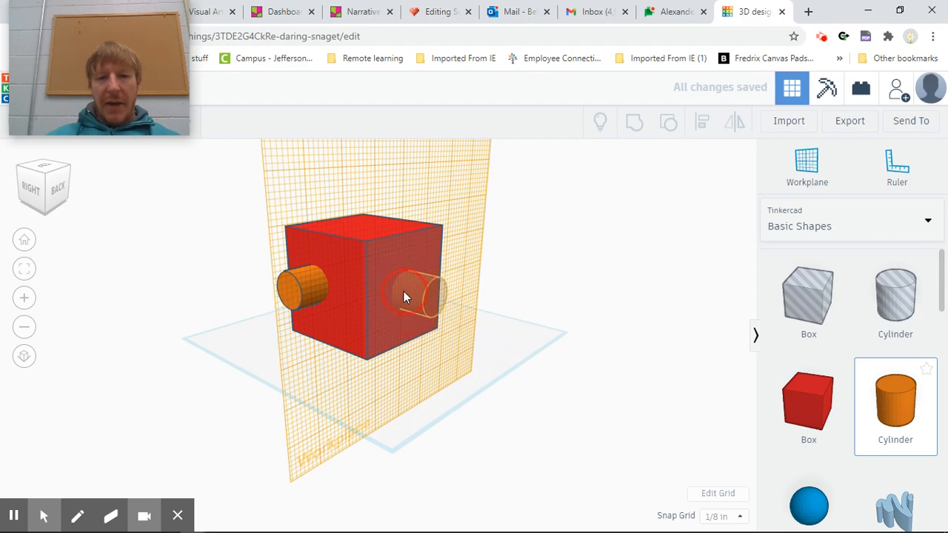
pyautogui.moveTo(405, 288); pyautogui.dragTo(404, 288)
# - Return the workplane to the base grid and place a solid orange cylinder beside the box's left face
pyautogui.moveTo(569, 313); pyautogui.dragTo(304, 325, button='right')
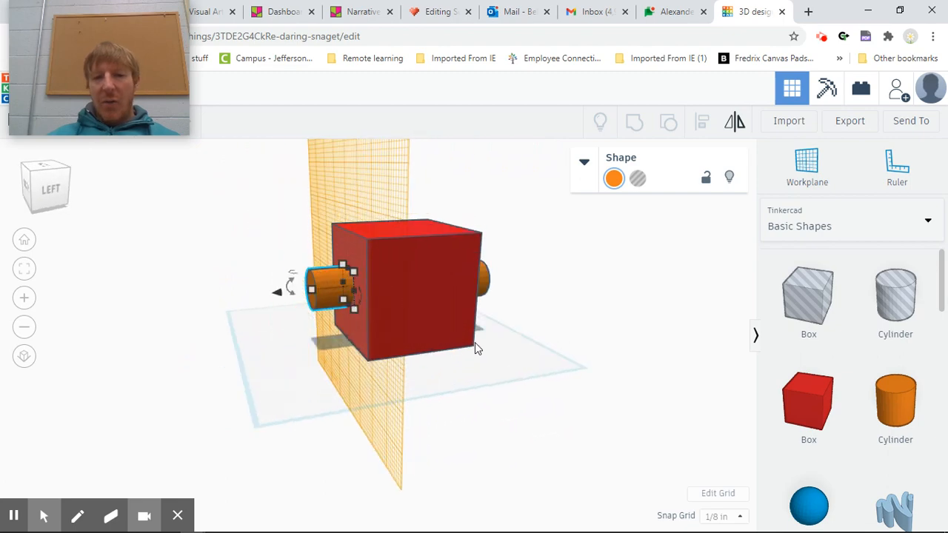
pyautogui.click(461, 388)
pyautogui.moveTo(862, 400); pyautogui.dragTo(427, 386)
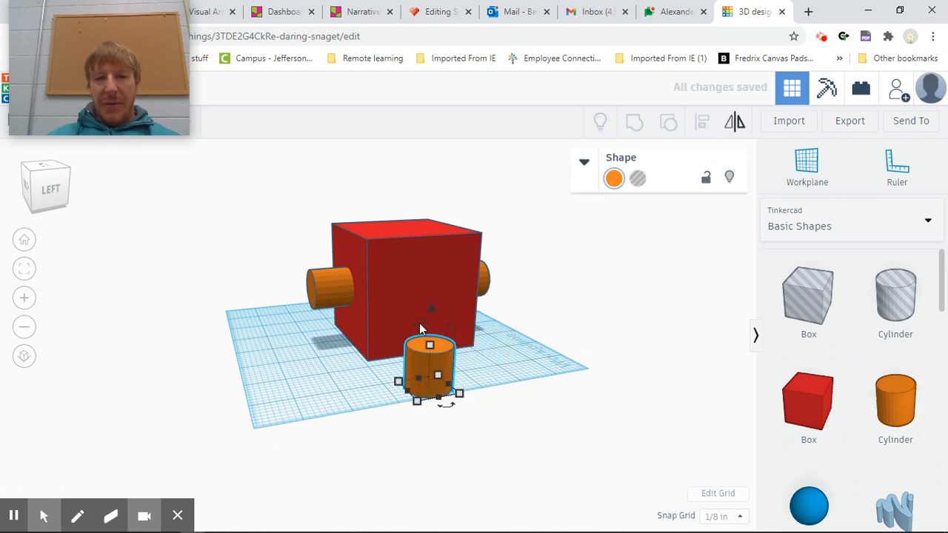
# - Rotate the new cylinder by -90° in the left view and raise it 1 in above the workplane
pyautogui.moveTo(529, 380); pyautogui.dragTo(423, 313, button='right')
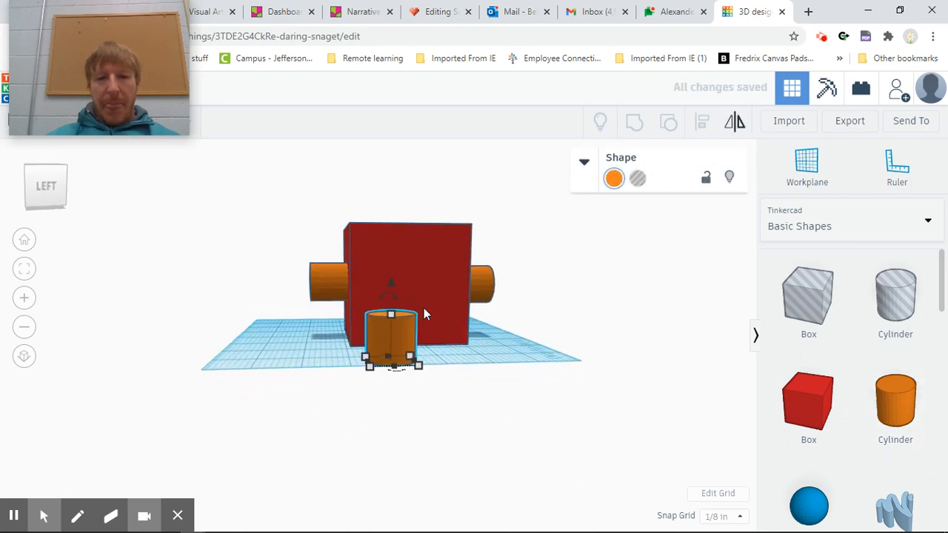
pyautogui.moveTo(390, 282); pyautogui.dragTo(434, 339)
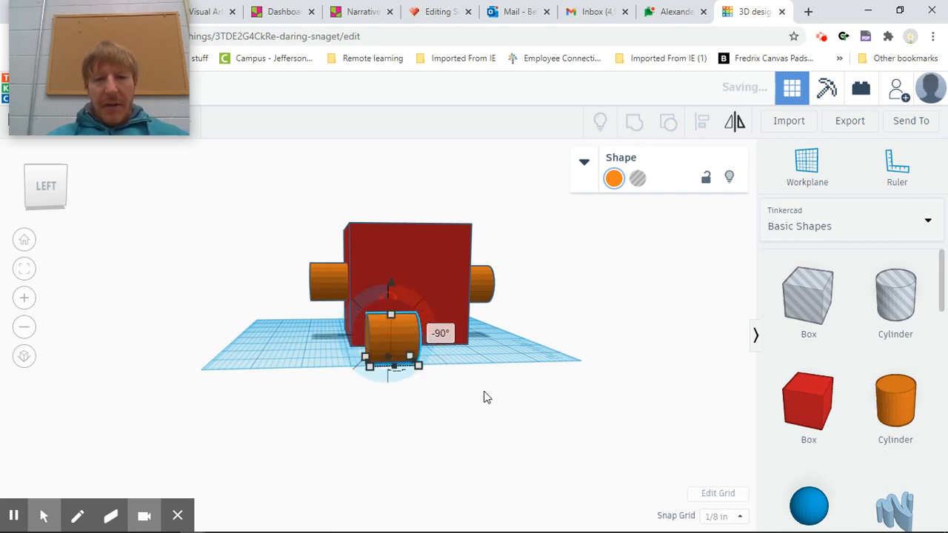
pyautogui.moveTo(393, 283); pyautogui.dragTo(399, 234)
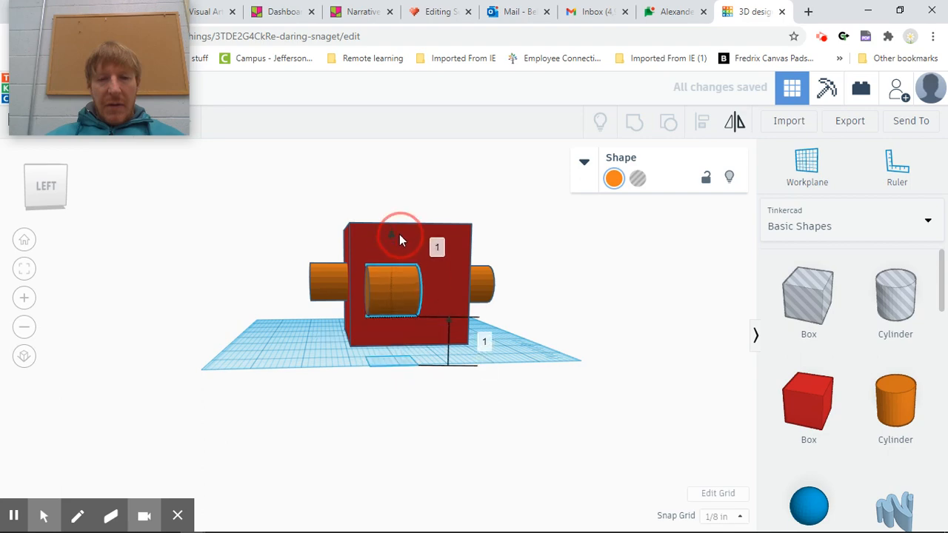
# - Turn the raised cylinder about its vertical axis and move it against the box's left face
pyautogui.moveTo(575, 402); pyautogui.dragTo(771, 444, button='right')
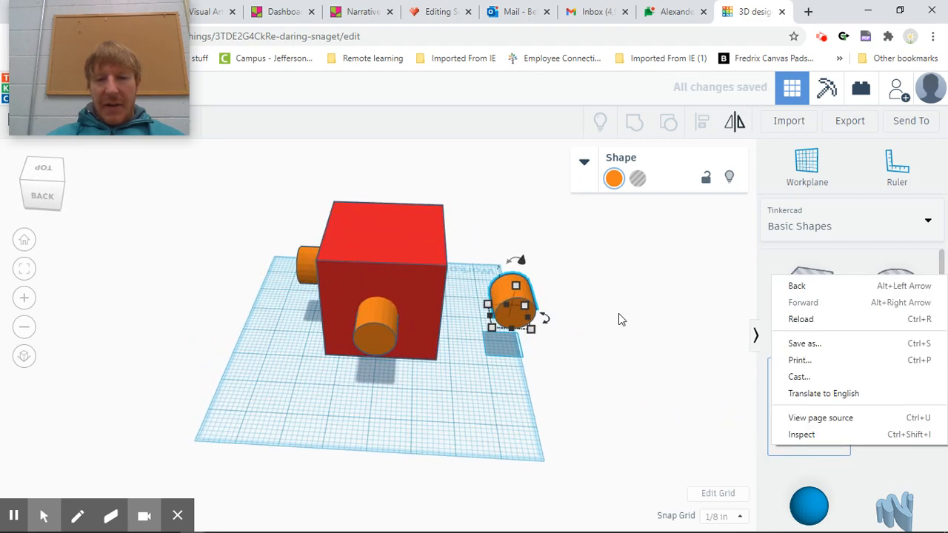
pyautogui.click(548, 326)
pyautogui.moveTo(543, 322); pyautogui.dragTo(511, 351)
pyautogui.moveTo(518, 298); pyautogui.dragTo(481, 272)
# - Delete the manually positioned cylinder from the box's left face
pyautogui.moveTo(635, 334); pyautogui.dragTo(530, 314, button='right')
pyautogui.moveTo(538, 351); pyautogui.dragTo(516, 367, button='right')
pyautogui.scroll(6, 474, 329)
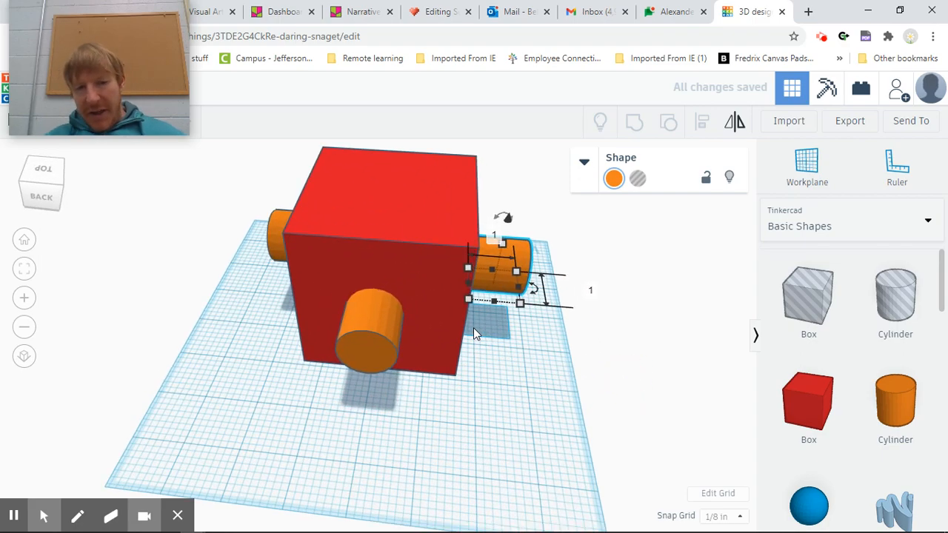
pyautogui.moveTo(573, 355); pyautogui.dragTo(522, 379, button='right')
pyautogui.press('Delete')
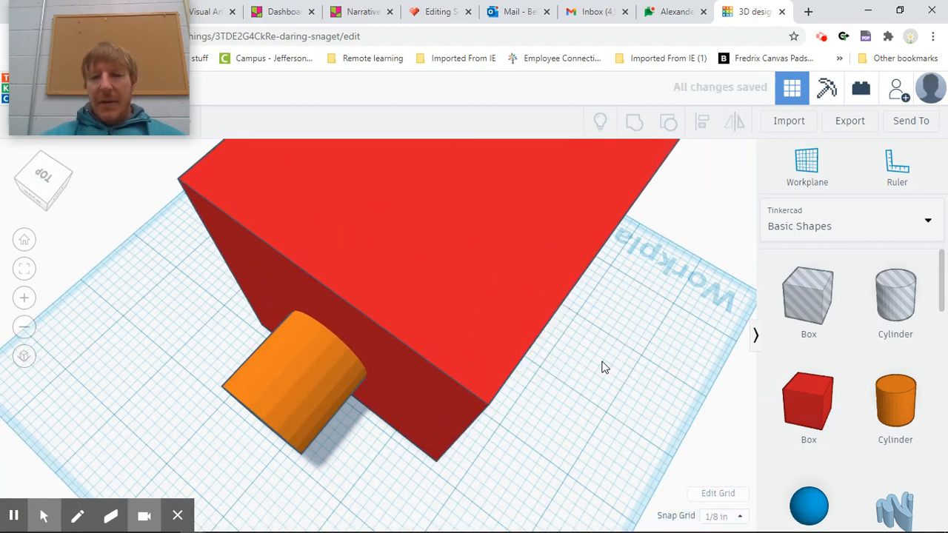
# - Set the workplane on the box's left face and place a solid orange cylinder on that face
pyautogui.moveTo(601, 364); pyautogui.dragTo(679, 245, button='right')
pyautogui.click(807, 162)
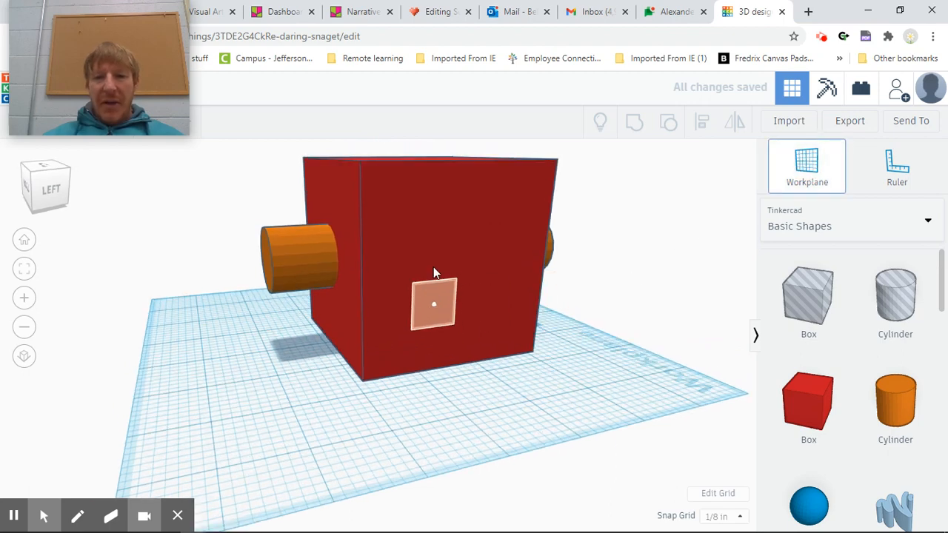
pyautogui.click(454, 252)
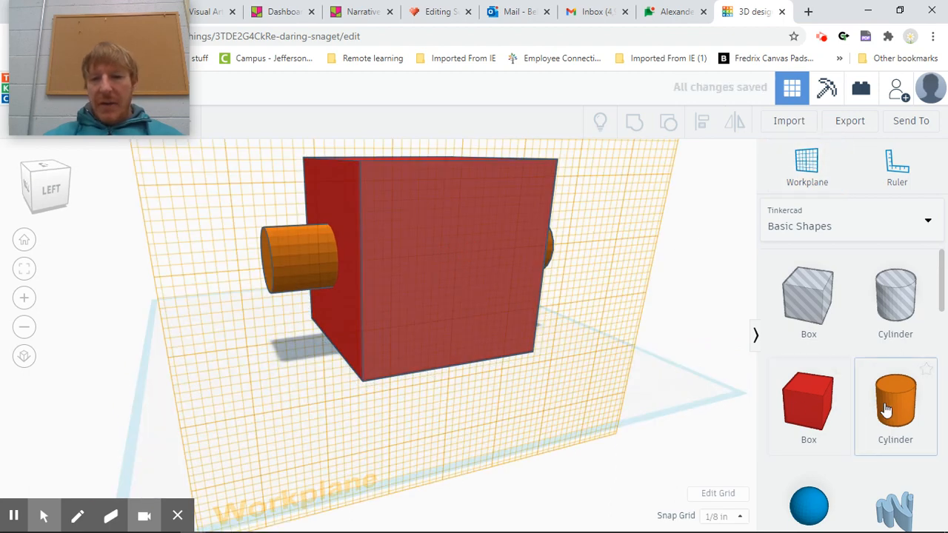
pyautogui.moveTo(820, 397); pyautogui.dragTo(469, 266)
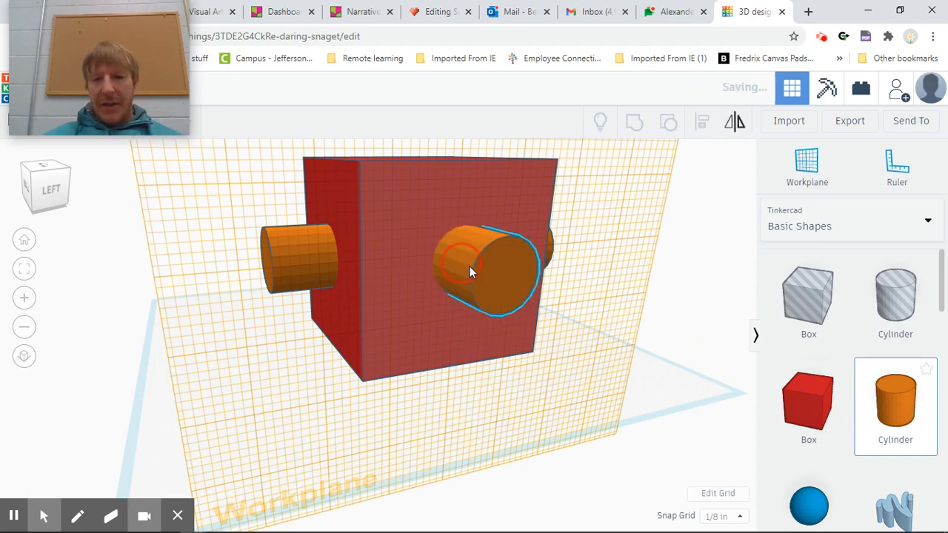
# - Return the workplane to the base grid
pyautogui.moveTo(663, 354); pyautogui.dragTo(736, 382, button='right')
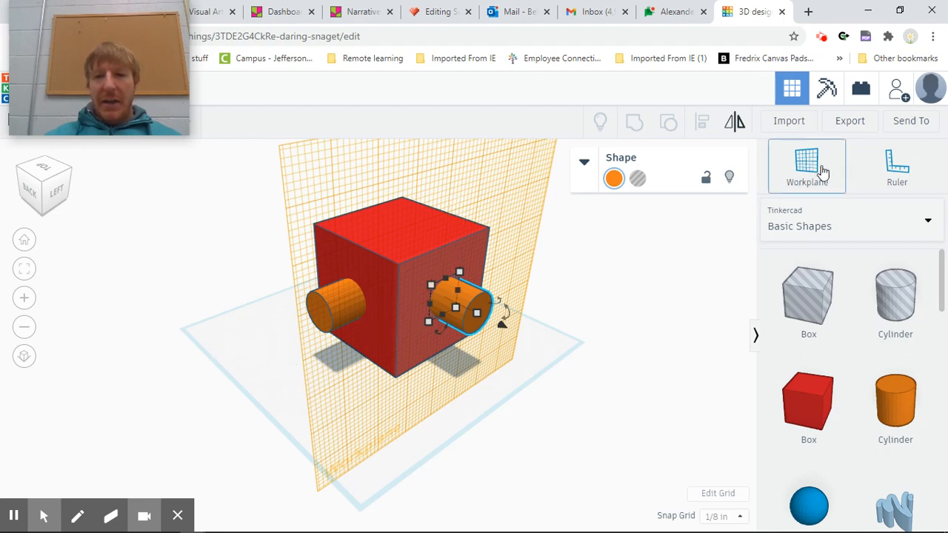
pyautogui.click(822, 172)
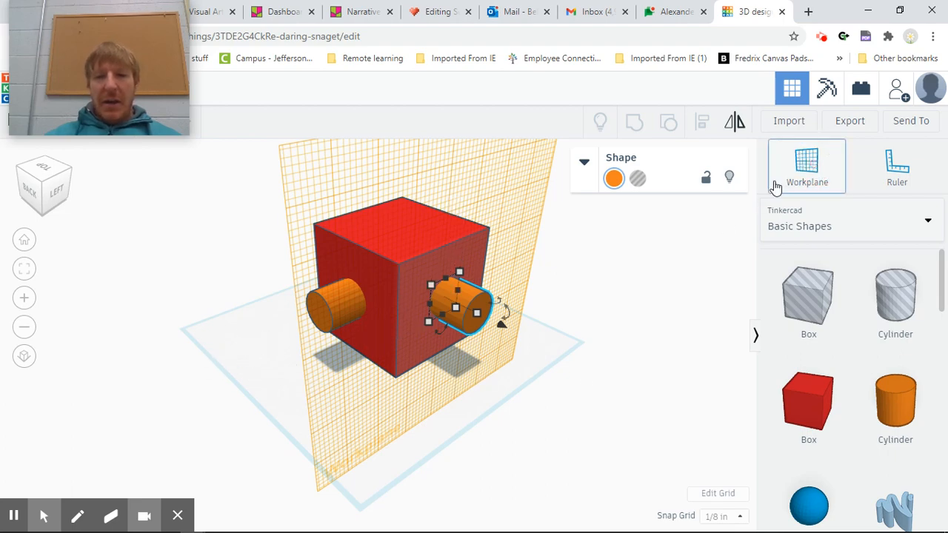
pyautogui.click(244, 338)
pyautogui.moveTo(519, 400); pyautogui.dragTo(650, 382, button='right')
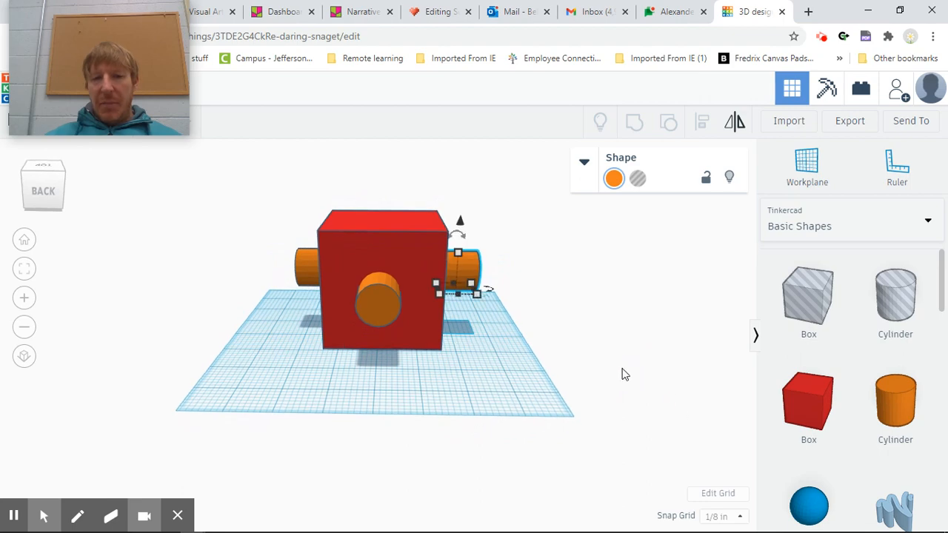
# - Set the workplane on the box's top face and place a solid blue sphere there
pyautogui.click(808, 171)
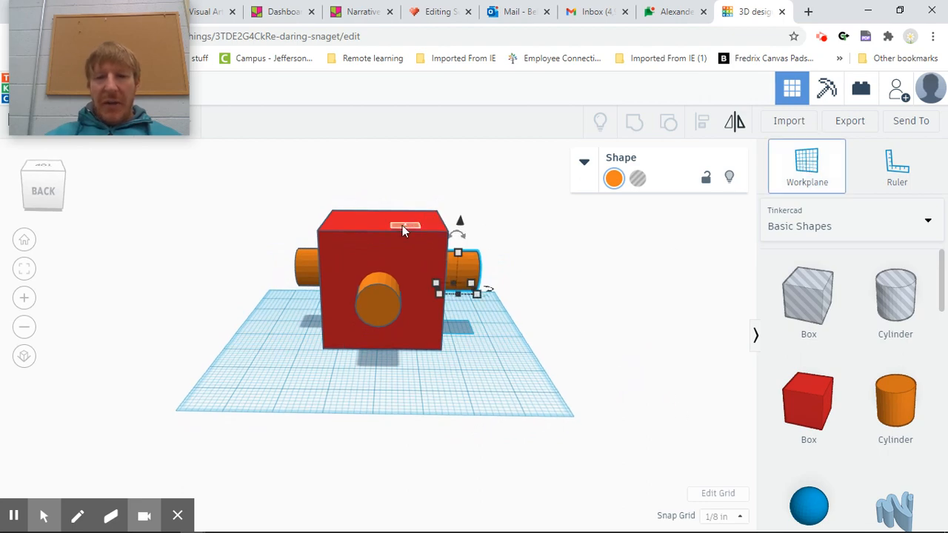
pyautogui.click(380, 222)
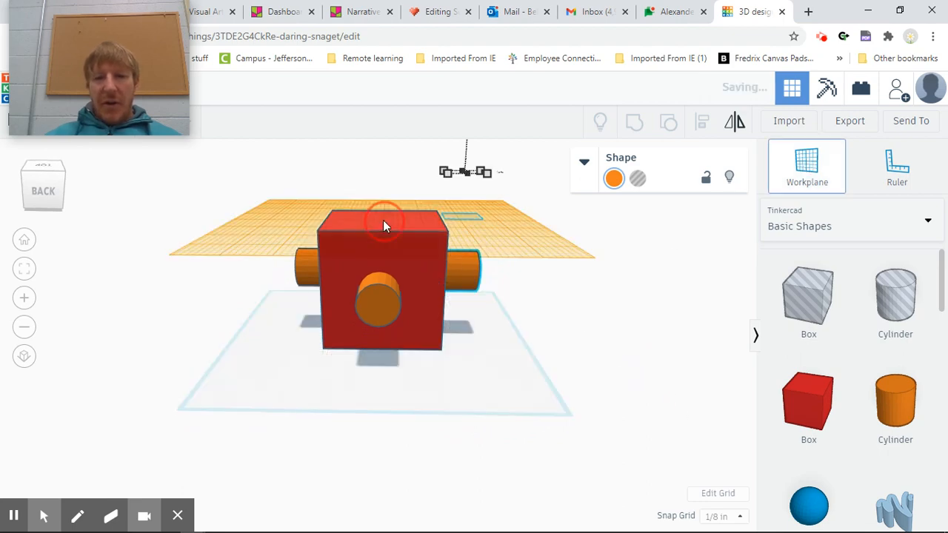
pyautogui.moveTo(813, 501); pyautogui.dragTo(398, 236)
pyautogui.moveTo(546, 328); pyautogui.dragTo(794, 364, button='right')
pyautogui.click(576, 328)
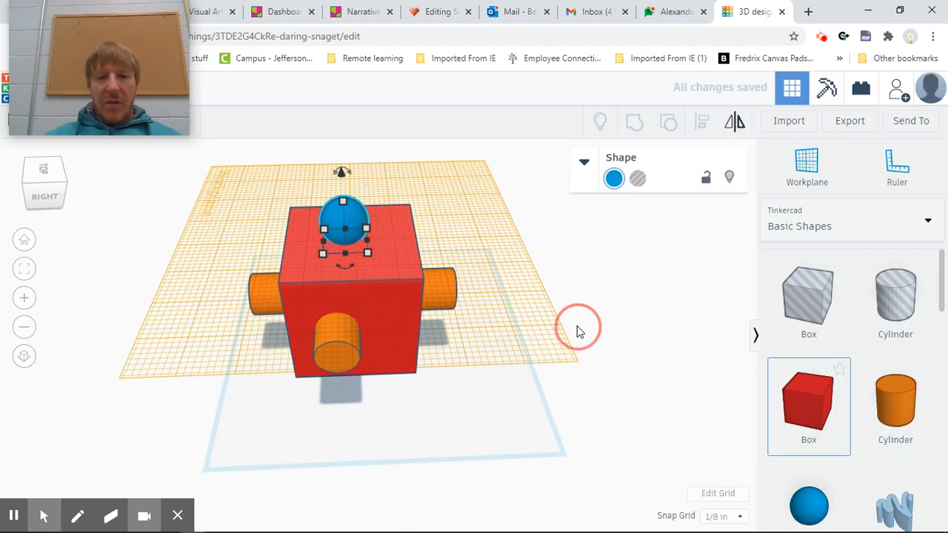
# - Return the workplane to the base grid and lower the blue sphere slightly into the box's top face
pyautogui.moveTo(484, 429); pyautogui.dragTo(505, 393, button='right')
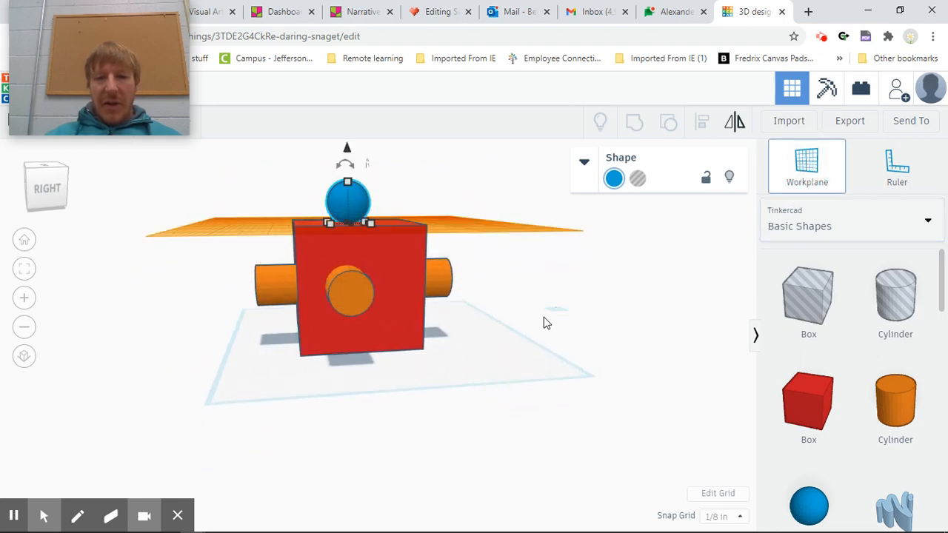
pyautogui.click(494, 352)
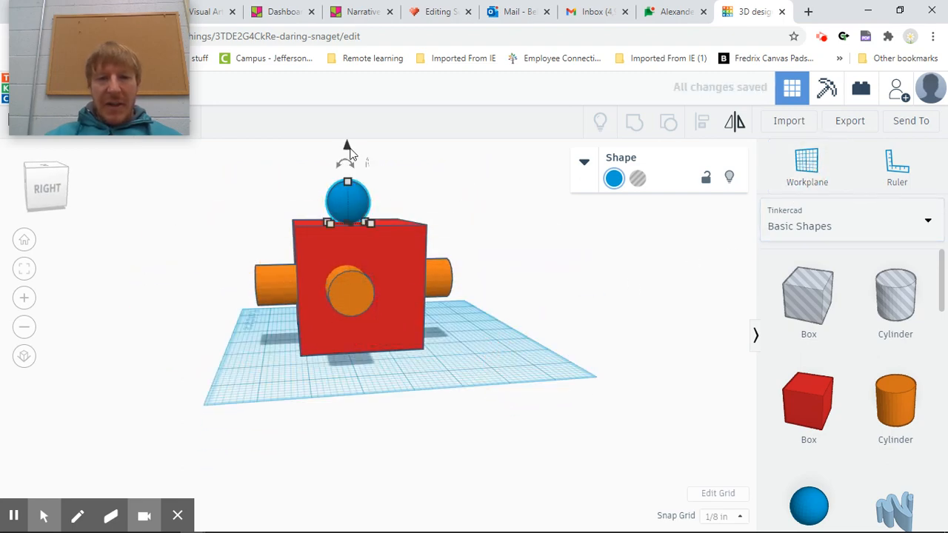
pyautogui.moveTo(348, 148); pyautogui.dragTo(348, 157)
pyautogui.click(581, 333)
# - Shift the blue sphere slightly sideways across the box's top face, nearer to its middle
pyautogui.moveTo(613, 347); pyautogui.dragTo(481, 359, button='right')
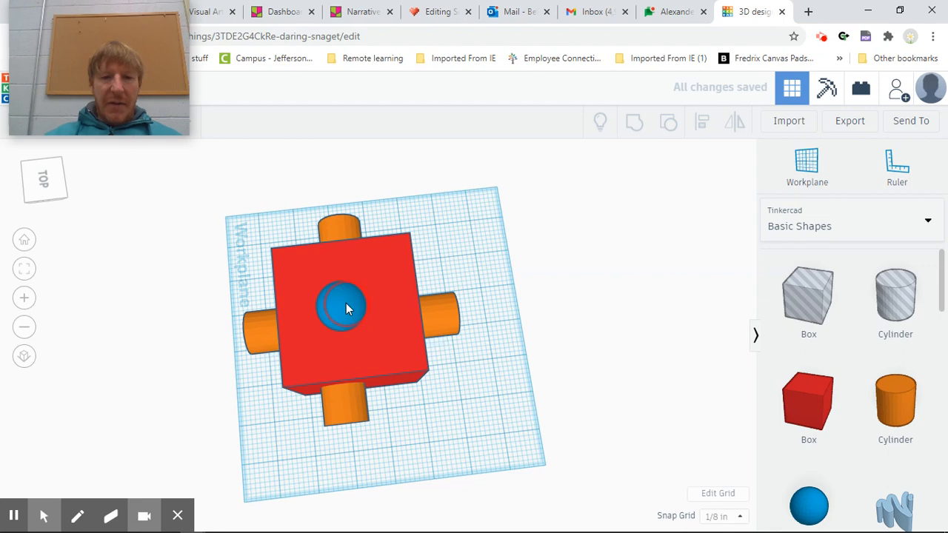
pyautogui.moveTo(346, 303); pyautogui.dragTo(360, 302)
pyautogui.click(553, 349)
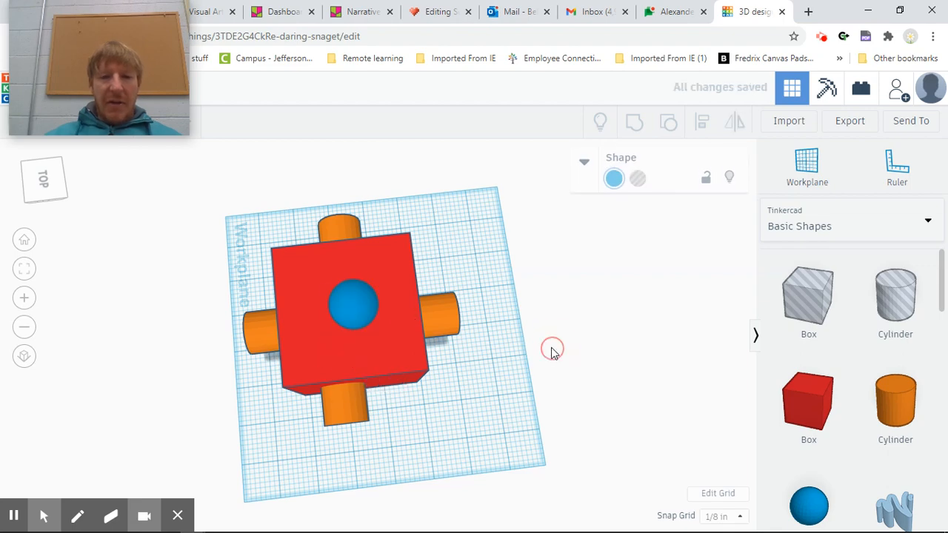
pyautogui.click(588, 420)
pyautogui.moveTo(592, 390)
pyautogui.mouseDown(button='right')
pyautogui.moveTo(564, 282)
pyautogui.moveTo(570, 334)
pyautogui.mouseUp(button='right')
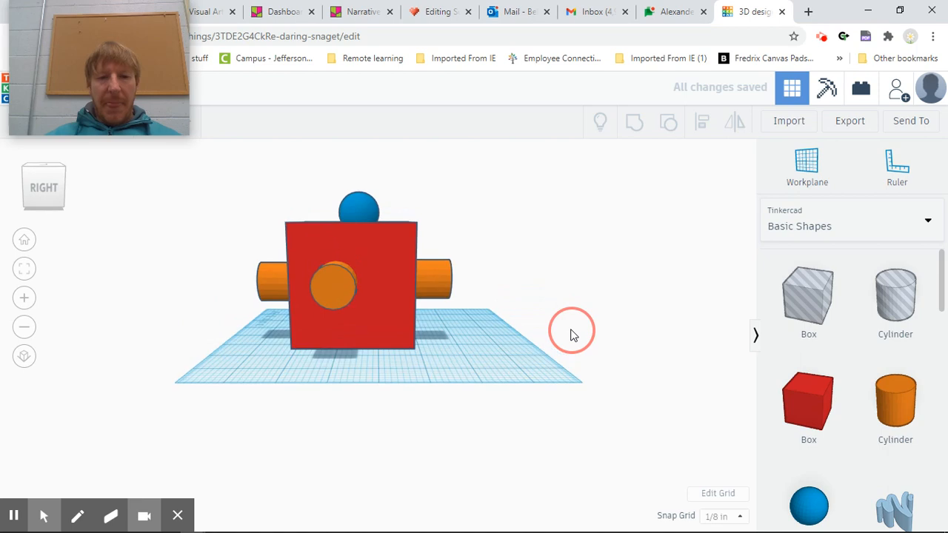
# - Use Align to center the right-face cylinder across the width of the box's right face
pyautogui.click(388, 308)
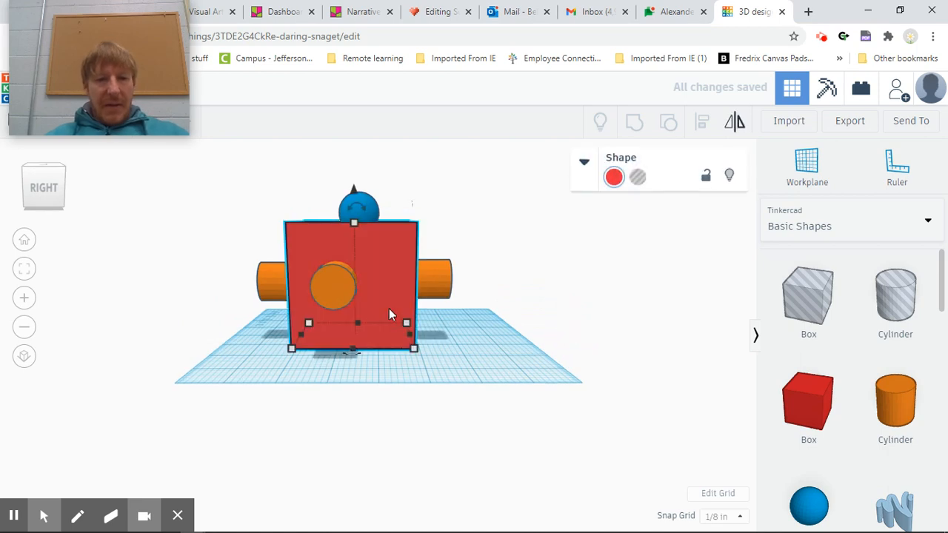
pyautogui.keyDown('shift'); pyautogui.click(329, 283); pyautogui.keyUp('shift')
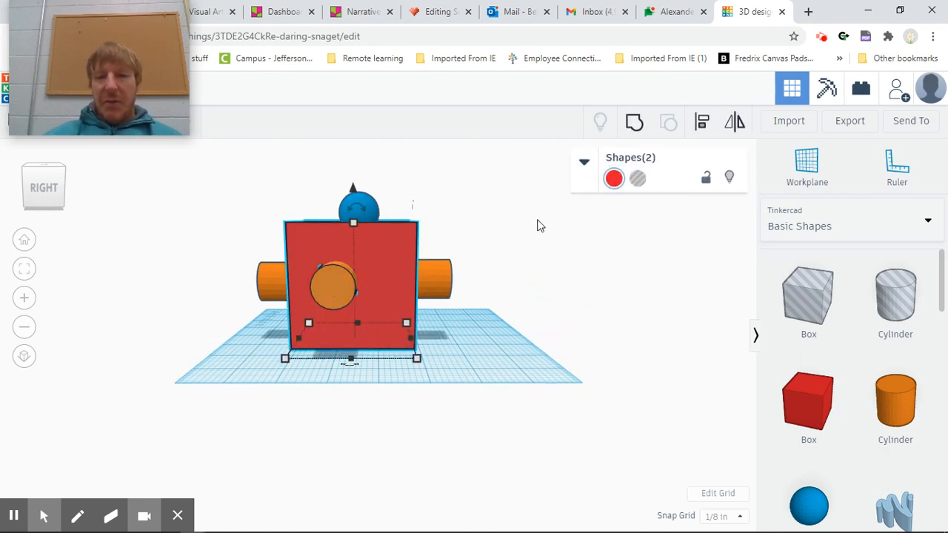
pyautogui.click(702, 125)
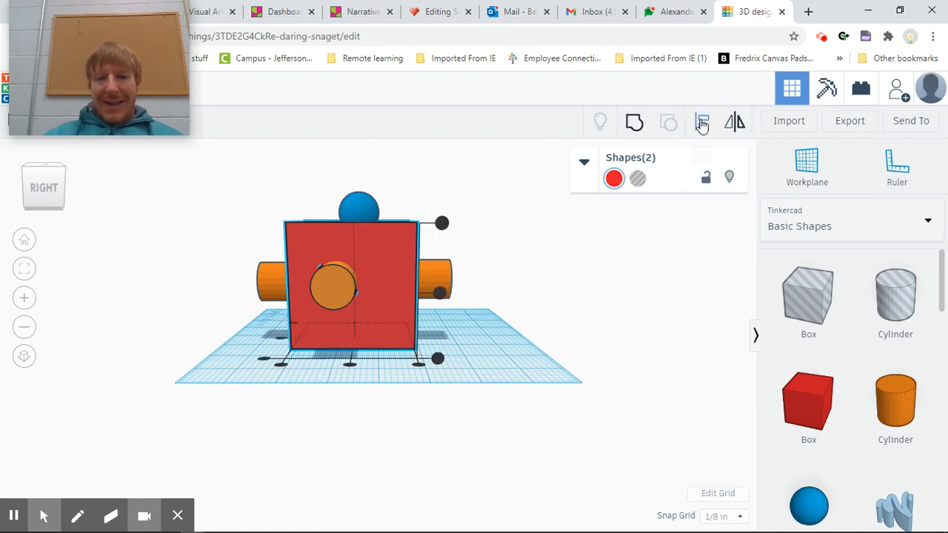
pyautogui.click(351, 367)
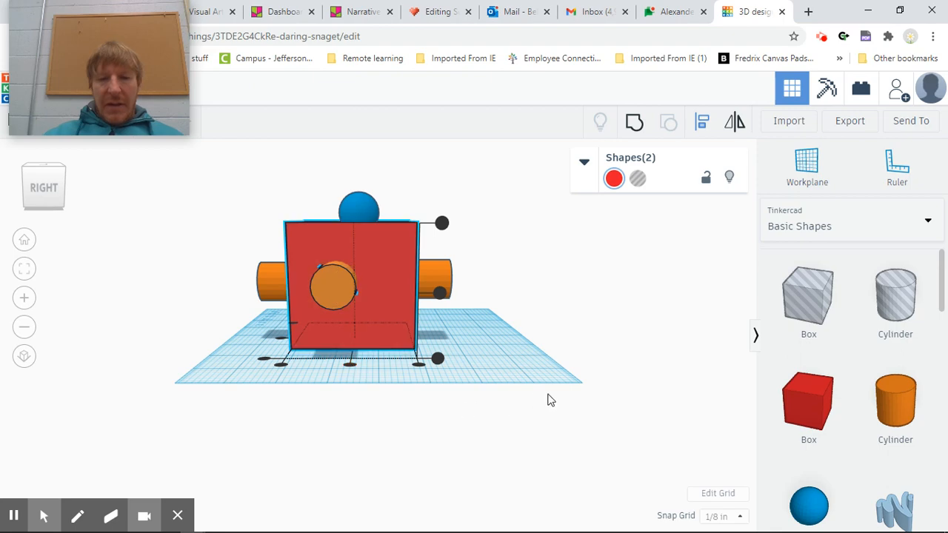
pyautogui.moveTo(545, 398); pyautogui.dragTo(573, 440, button='right')
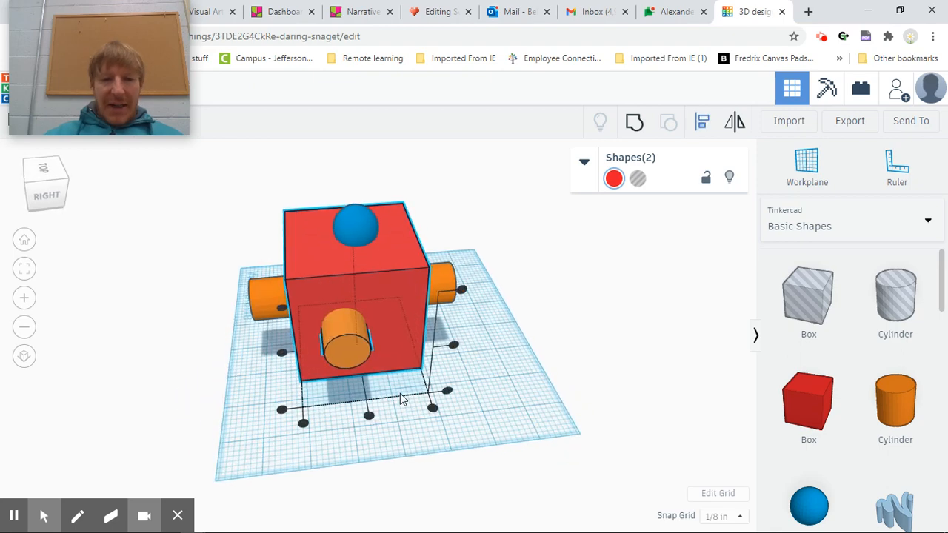
pyautogui.click(368, 416)
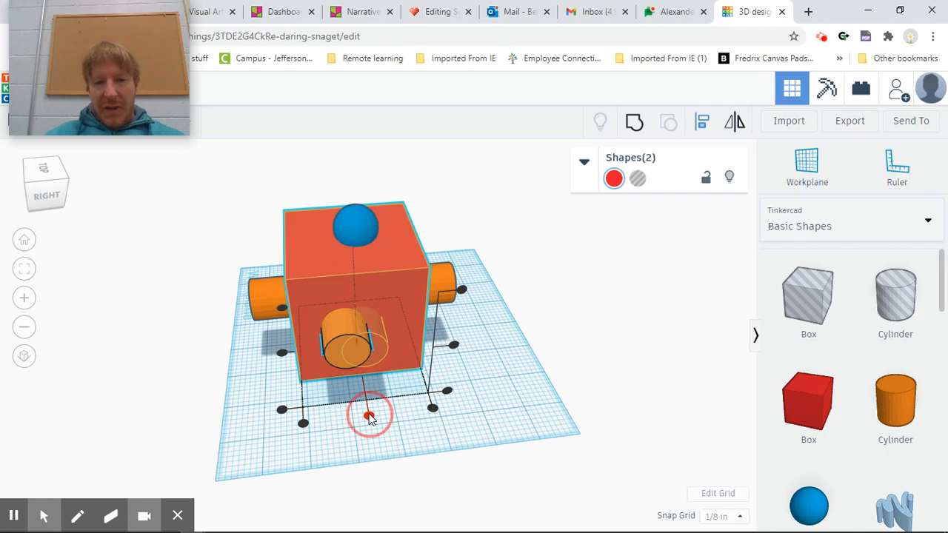
pyautogui.click(369, 417)
# - Use Align to center the back-face cylinder across the width of the box's back face
pyautogui.moveTo(601, 387); pyautogui.dragTo(606, 332, button='right')
pyautogui.moveTo(508, 363); pyautogui.dragTo(375, 306, button='right')
pyautogui.click(385, 296)
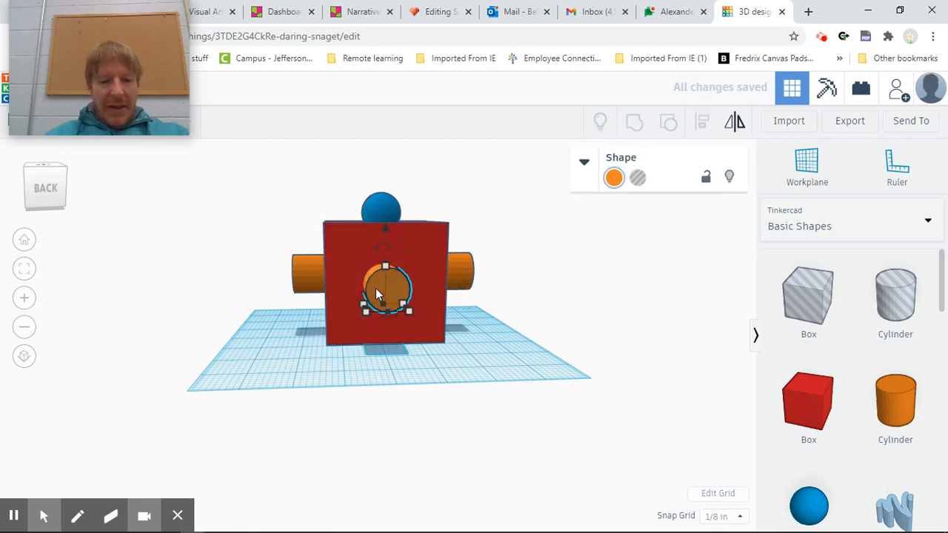
pyautogui.keyDown('shift'); pyautogui.click(344, 250); pyautogui.keyUp('shift')
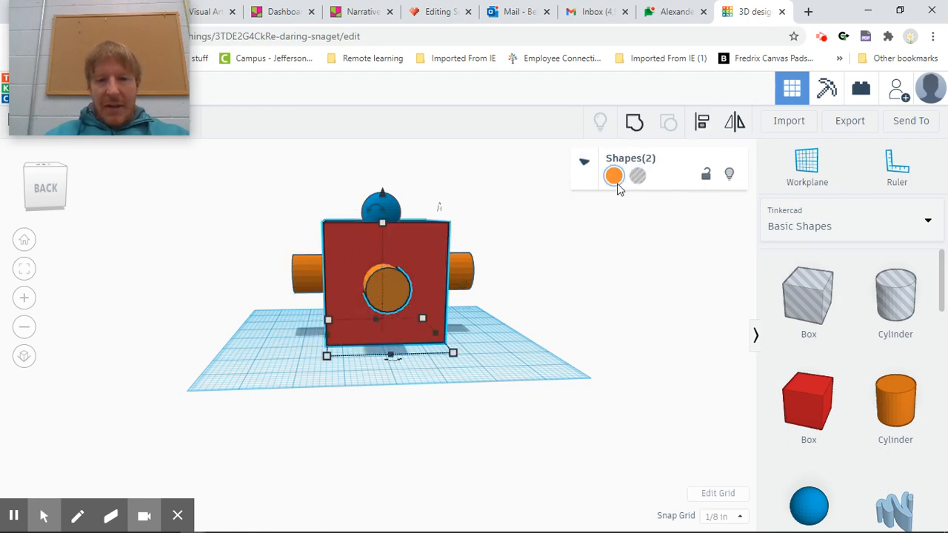
pyautogui.click(704, 122)
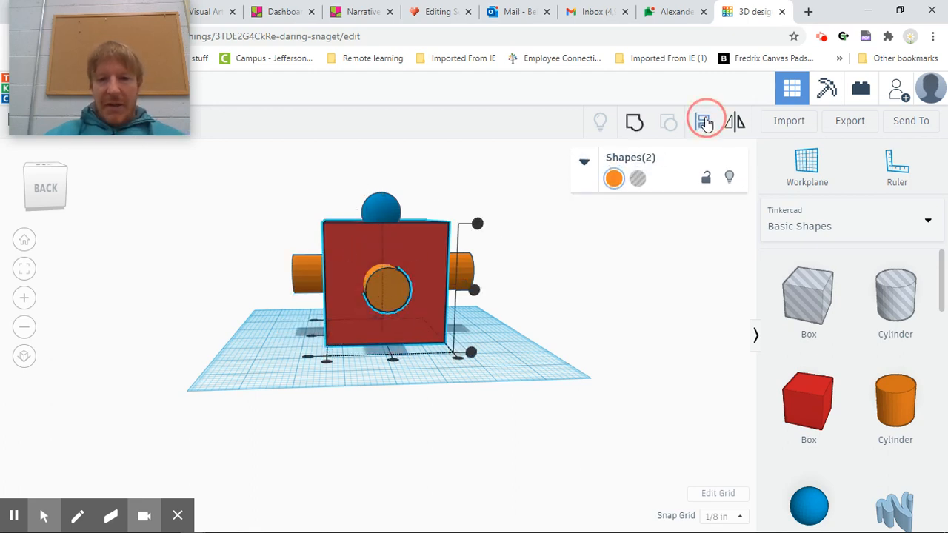
pyautogui.click(393, 361)
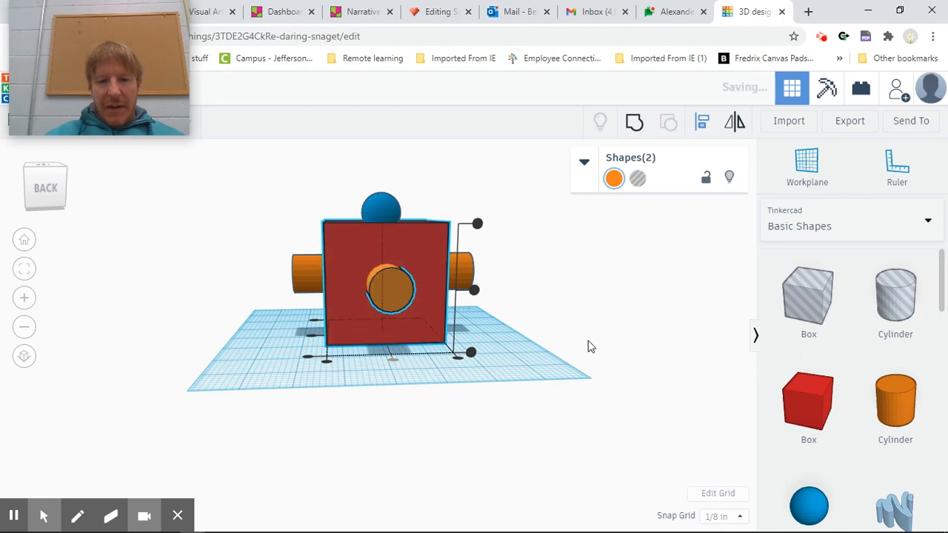
# - Use Align to center the left-face cylinder across the width of the box's left face
pyautogui.moveTo(612, 324); pyautogui.dragTo(363, 319, button='right')
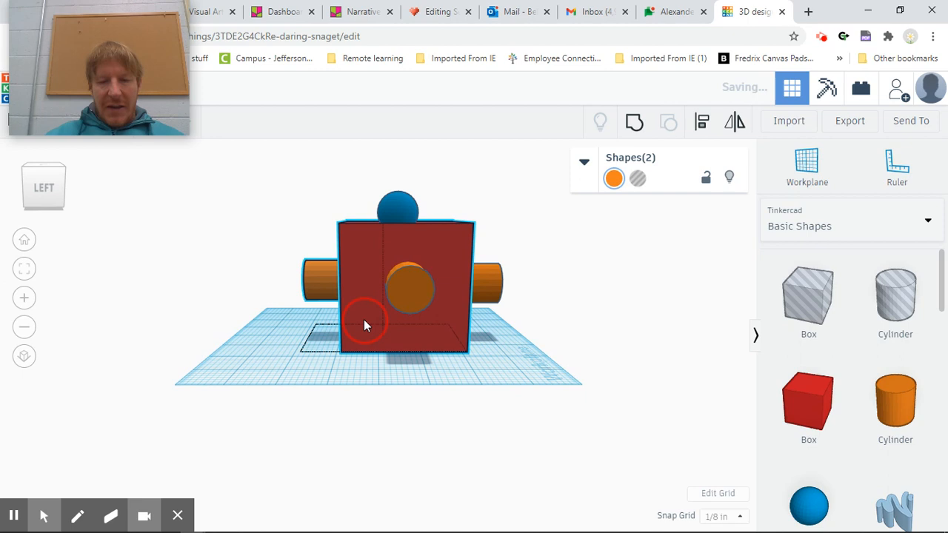
pyautogui.click(414, 297)
pyautogui.keyDown('shift'); pyautogui.click(370, 248); pyautogui.keyUp('shift')
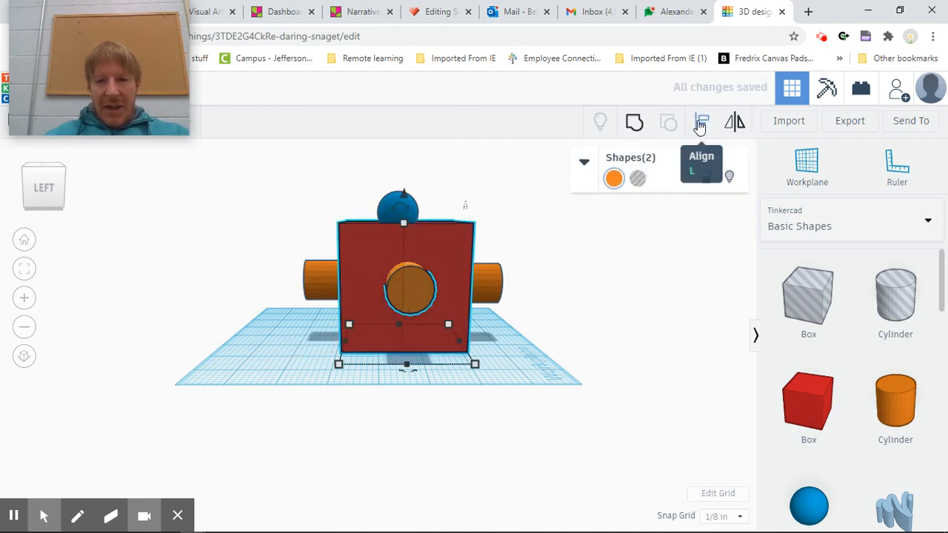
pyautogui.click(700, 123)
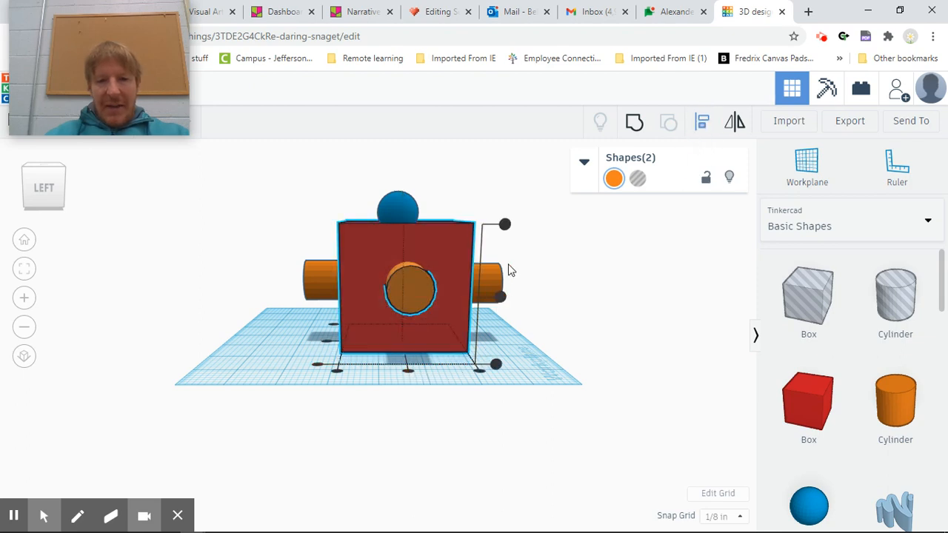
pyautogui.click(408, 370)
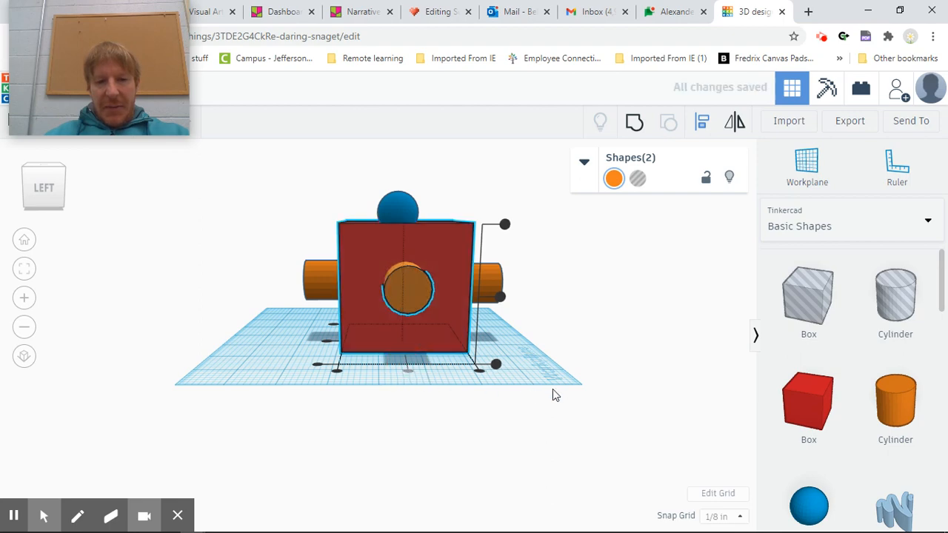
# - Use Align to center the front-face cylinder across the width of the box's front face
pyautogui.moveTo(552, 390); pyautogui.dragTo(368, 318, button='right')
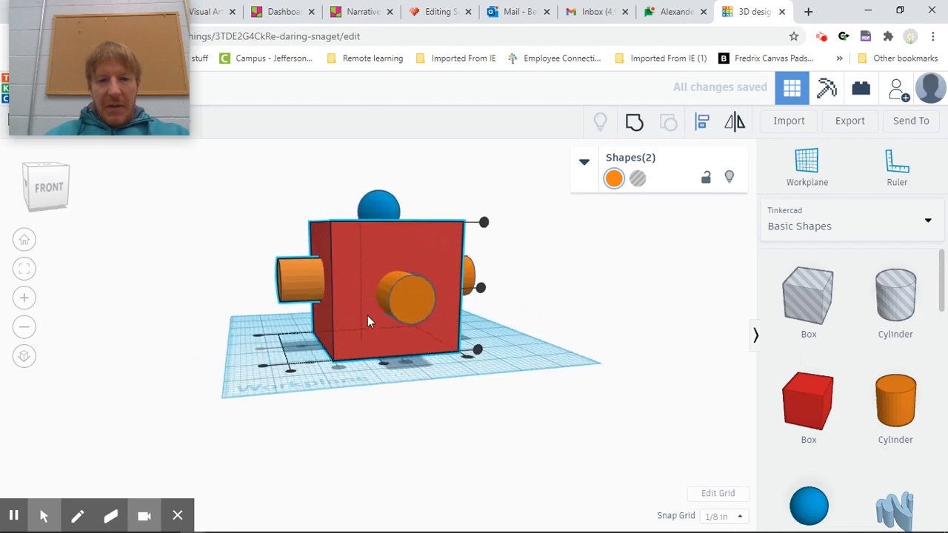
pyautogui.click(356, 260)
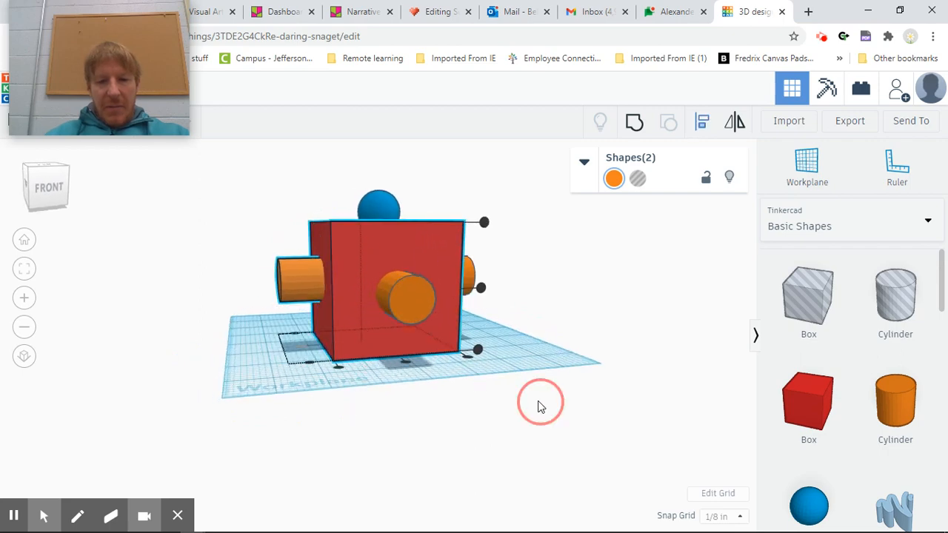
pyautogui.click(538, 405)
pyautogui.click(415, 258)
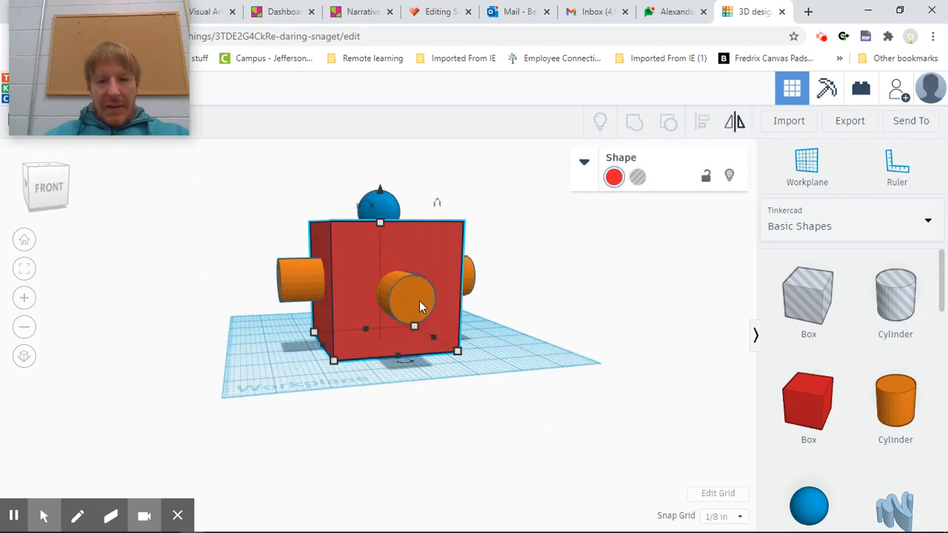
pyautogui.keyDown('shift'); pyautogui.click(419, 299); pyautogui.keyUp('shift')
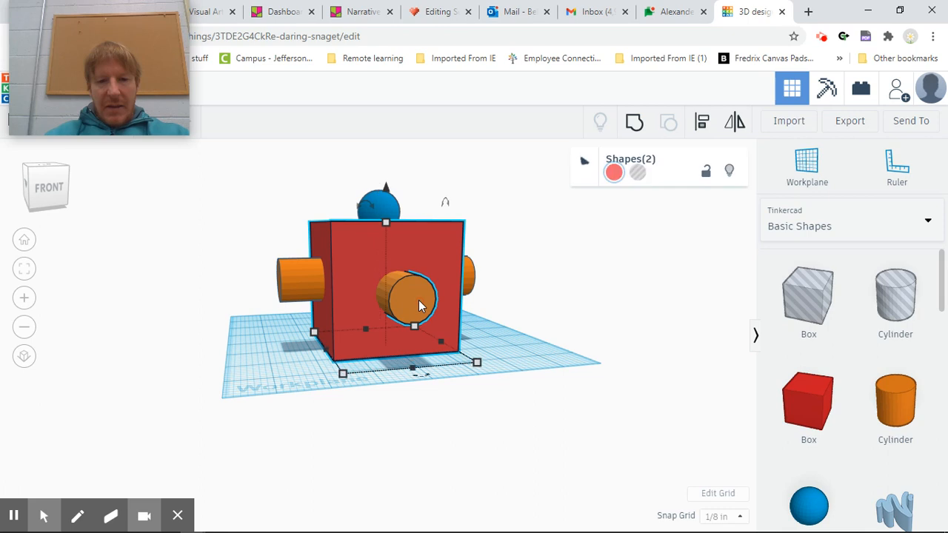
pyautogui.click(700, 125)
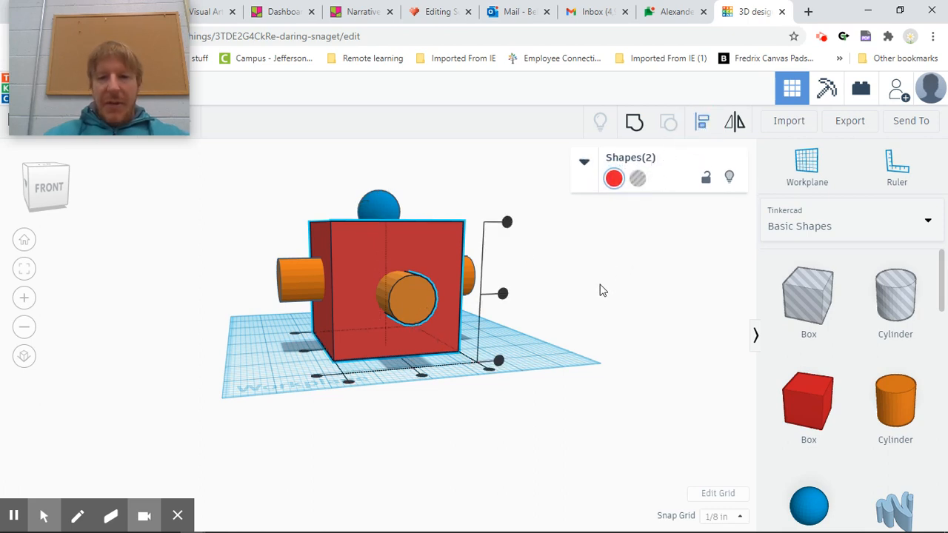
pyautogui.click(702, 126)
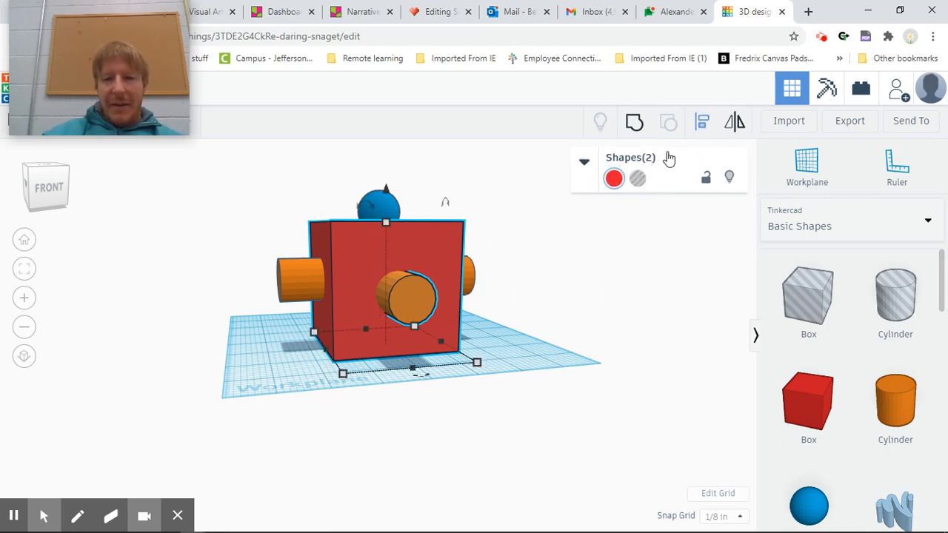
pyautogui.click(704, 124)
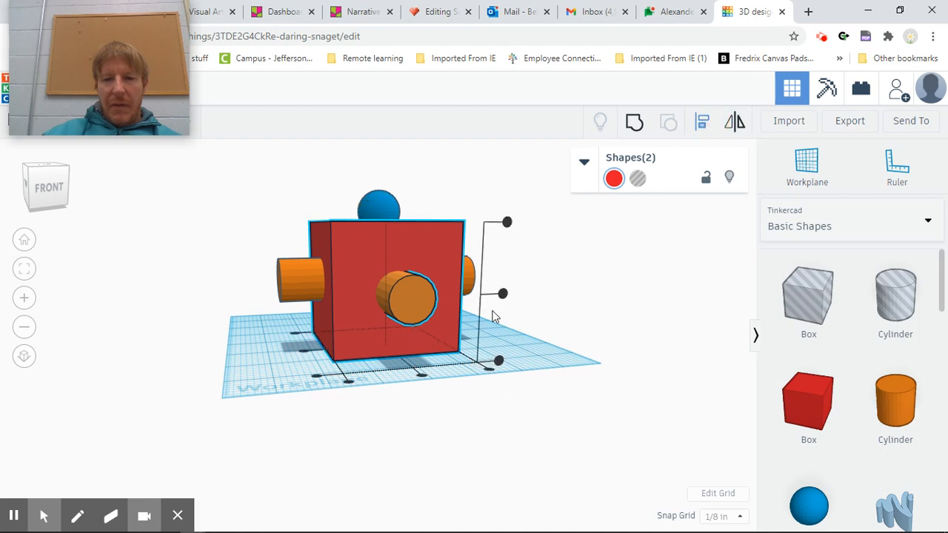
pyautogui.click(422, 377)
pyautogui.moveTo(668, 395); pyautogui.dragTo(662, 365, button='right')
pyautogui.click(564, 437)
pyautogui.moveTo(443, 382); pyautogui.dragTo(562, 420, button='right')
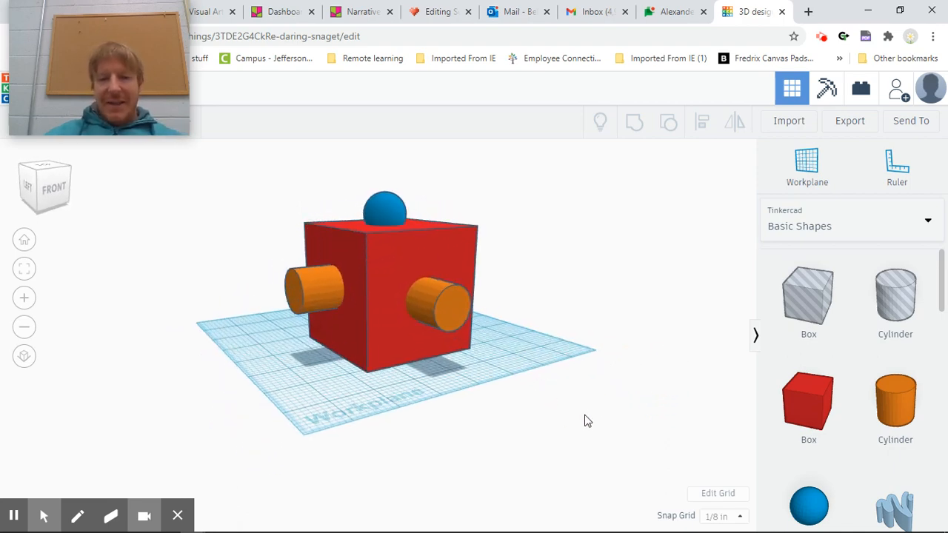
# - Delete the orange cylinder attached to the box's front face
pyautogui.click(450, 306)
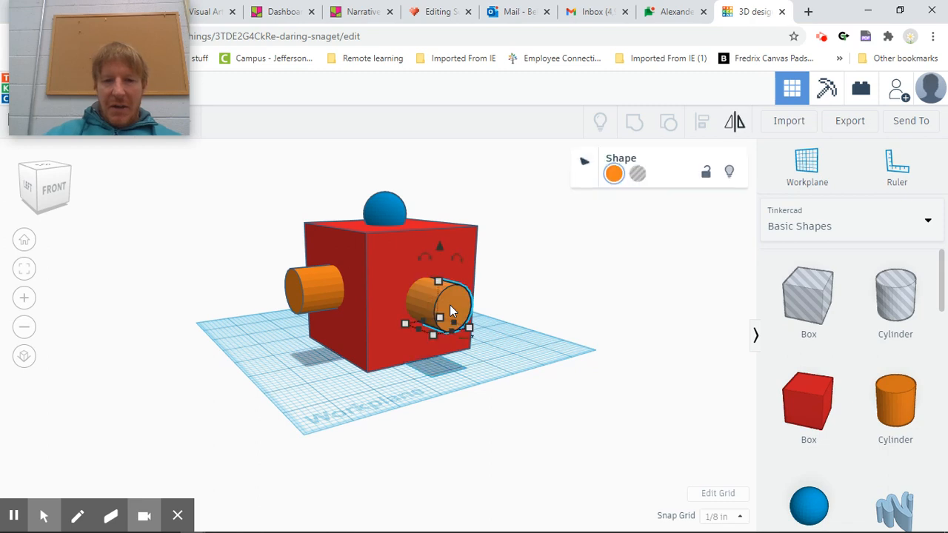
pyautogui.press('Delete')
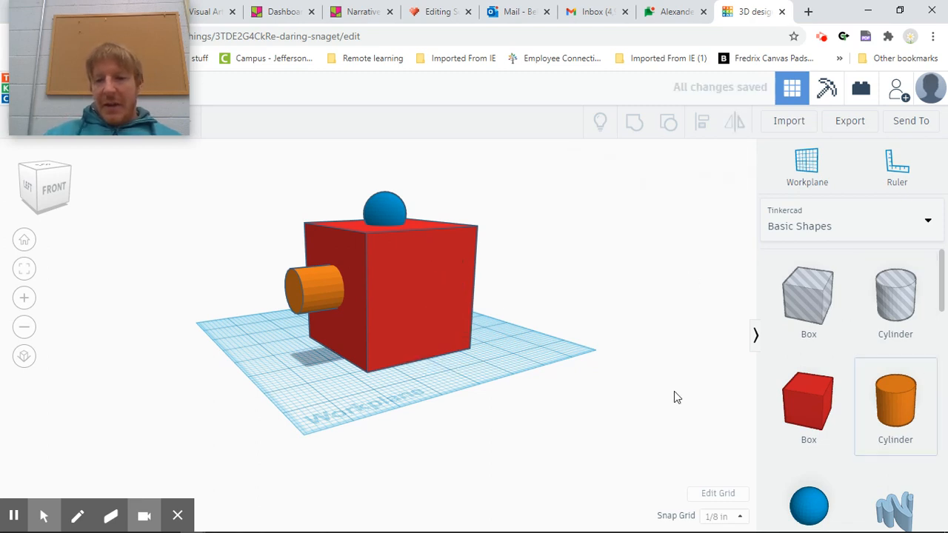
pyautogui.scroll(-3, 672, 394)
pyautogui.scroll(2, 674, 392)
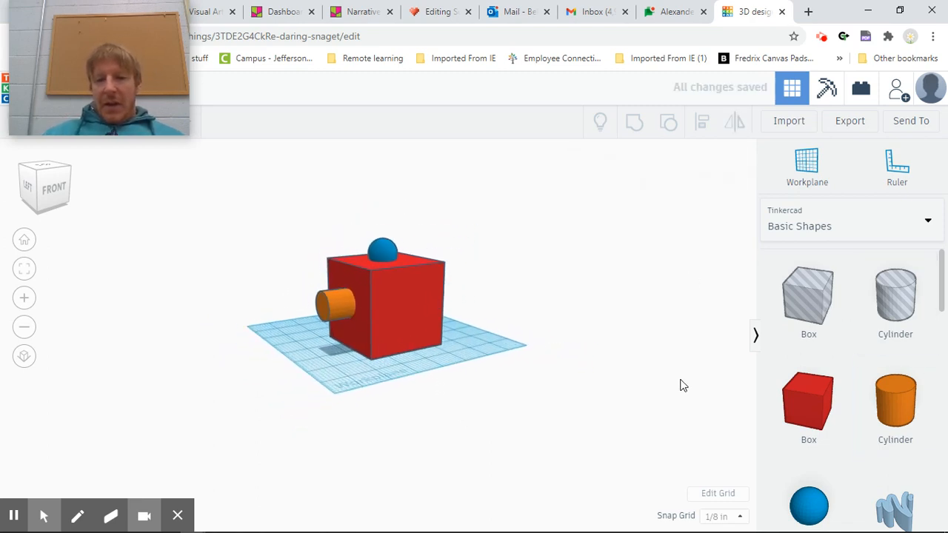
# - Set the workplane on the box's front face and start a Scribble shape there
pyautogui.click(817, 164)
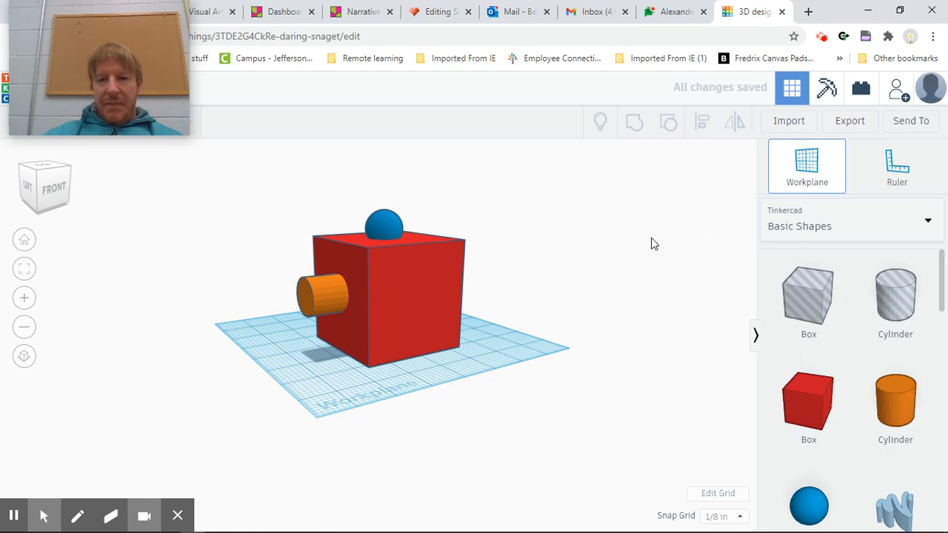
pyautogui.click(419, 301)
pyautogui.scroll(-3, 876, 474)
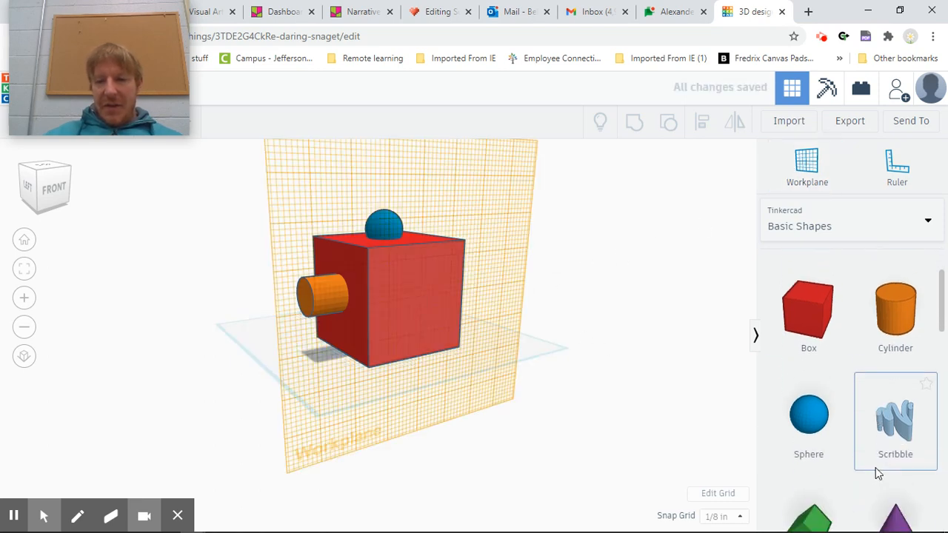
pyautogui.click(898, 379)
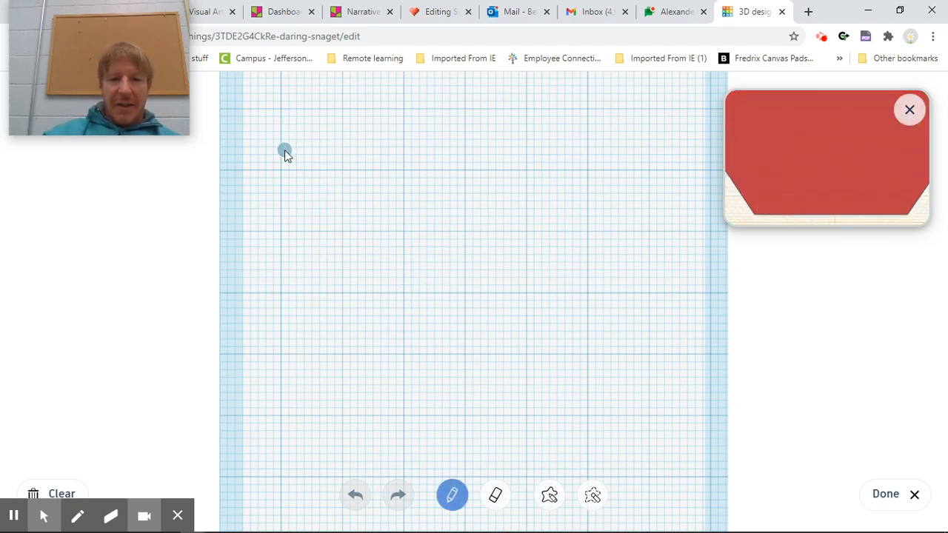
# - Draw the letters DUDE freehand in capitals on the Scribble canvas and finish the shape
pyautogui.moveTo(299, 277); pyautogui.dragTo(308, 339)
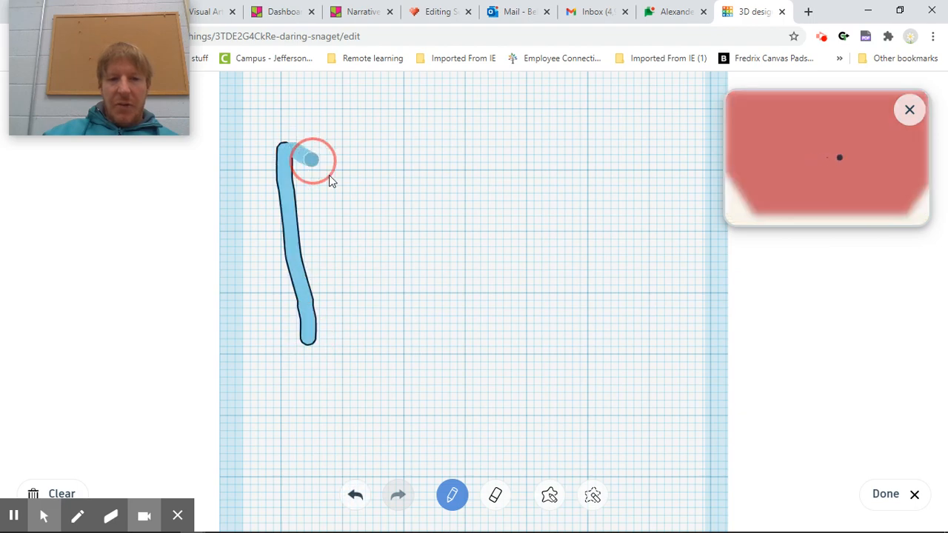
pyautogui.moveTo(312, 159)
pyautogui.mouseDown()
pyautogui.moveTo(360, 261)
pyautogui.moveTo(309, 339)
pyautogui.mouseUp()
pyautogui.moveTo(382, 150)
pyautogui.mouseDown()
pyautogui.moveTo(393, 325)
pyautogui.moveTo(444, 259)
pyautogui.moveTo(438, 157)
pyautogui.mouseUp()
pyautogui.moveTo(500, 151); pyautogui.dragTo(485, 222)
pyautogui.moveTo(483, 316); pyautogui.dragTo(485, 318)
pyautogui.moveTo(502, 153)
pyautogui.mouseDown()
pyautogui.moveTo(559, 244)
pyautogui.moveTo(533, 311)
pyautogui.moveTo(493, 330)
pyautogui.mouseUp()
pyautogui.moveTo(585, 150); pyautogui.dragTo(596, 332)
pyautogui.moveTo(587, 149); pyautogui.dragTo(641, 156)
pyautogui.moveTo(601, 330); pyautogui.dragTo(649, 323)
pyautogui.moveTo(595, 248); pyautogui.dragTo(664, 246)
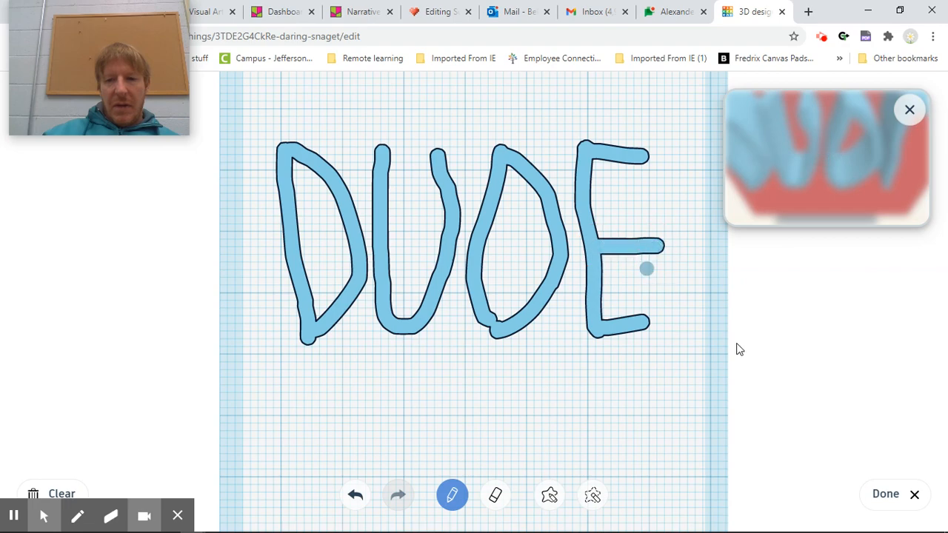
pyautogui.click(897, 494)
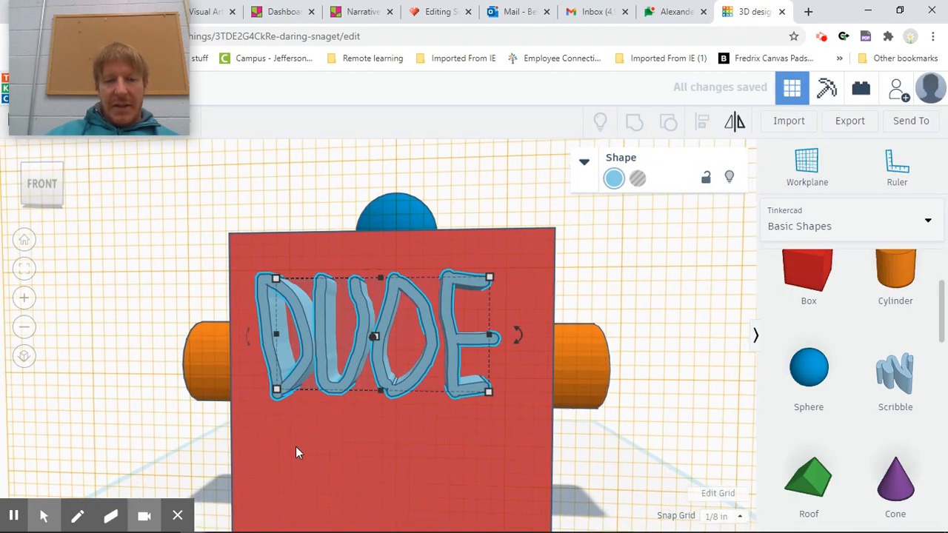
# - Return the workplane from the box's front face to the base grid
pyautogui.moveTo(615, 388); pyautogui.dragTo(630, 326, button='right')
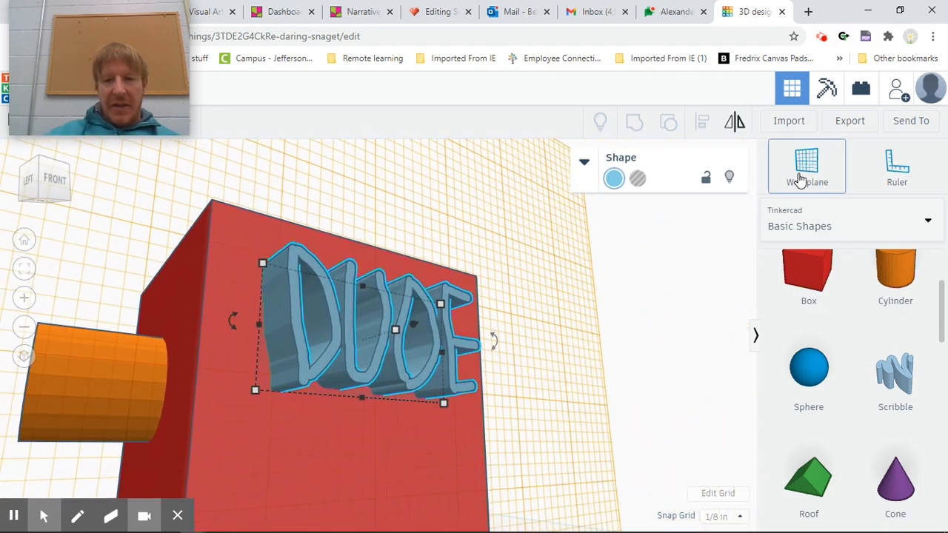
pyautogui.scroll(-3, 621, 299)
pyautogui.moveTo(670, 315); pyautogui.dragTo(696, 323, button='right')
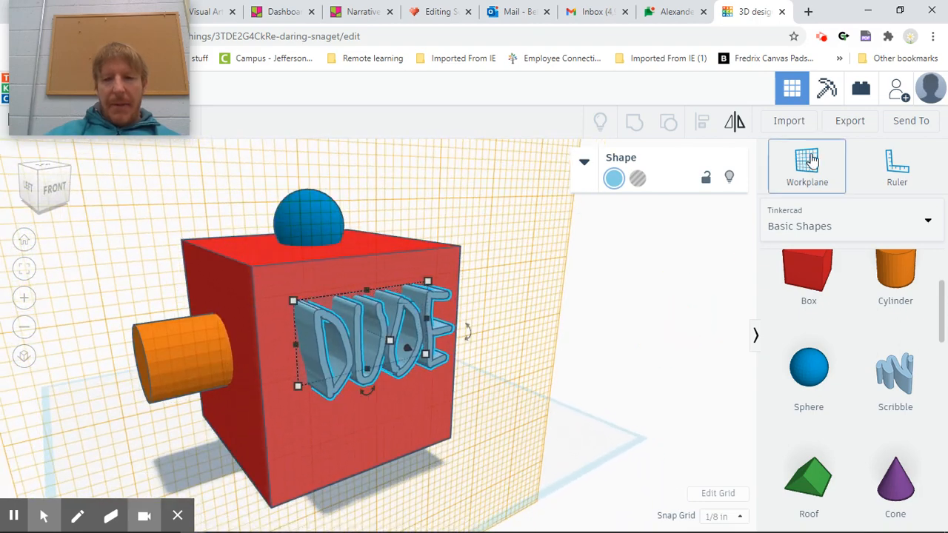
pyautogui.click(550, 441)
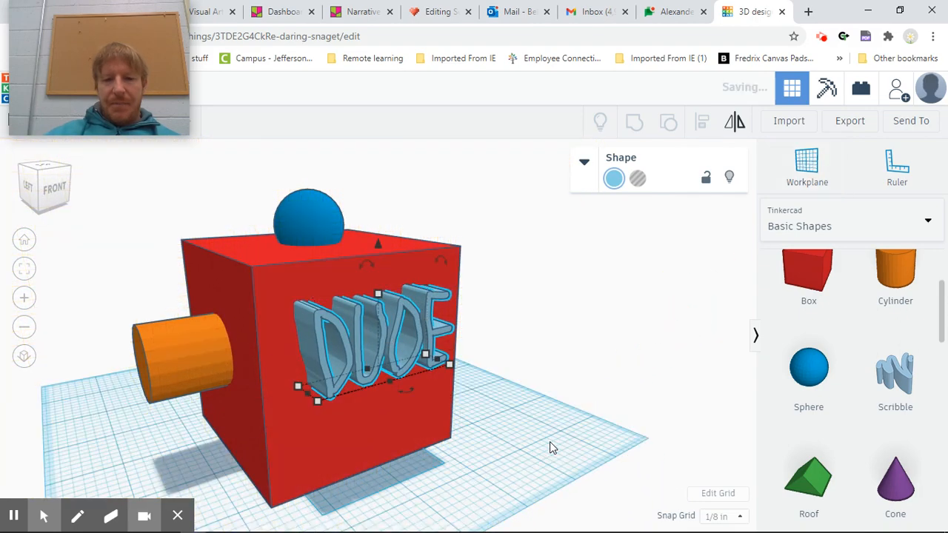
pyautogui.moveTo(622, 382); pyautogui.dragTo(564, 356, button='right')
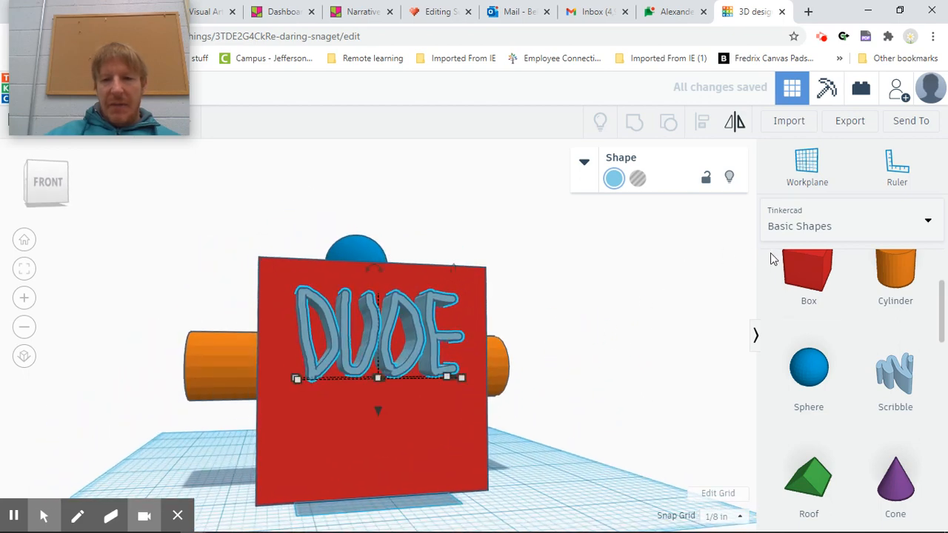
pyautogui.scroll(3, 815, 363)
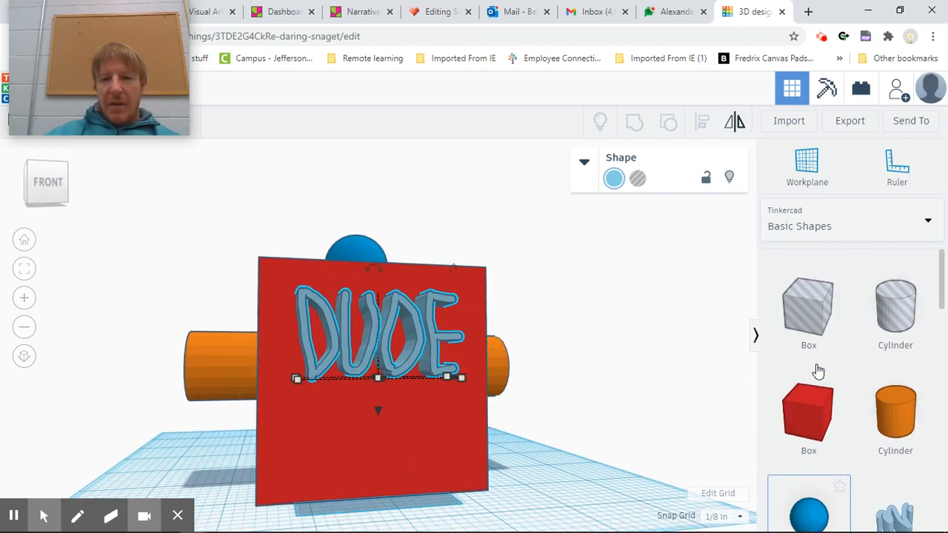
pyautogui.moveTo(889, 326); pyautogui.dragTo(581, 499)
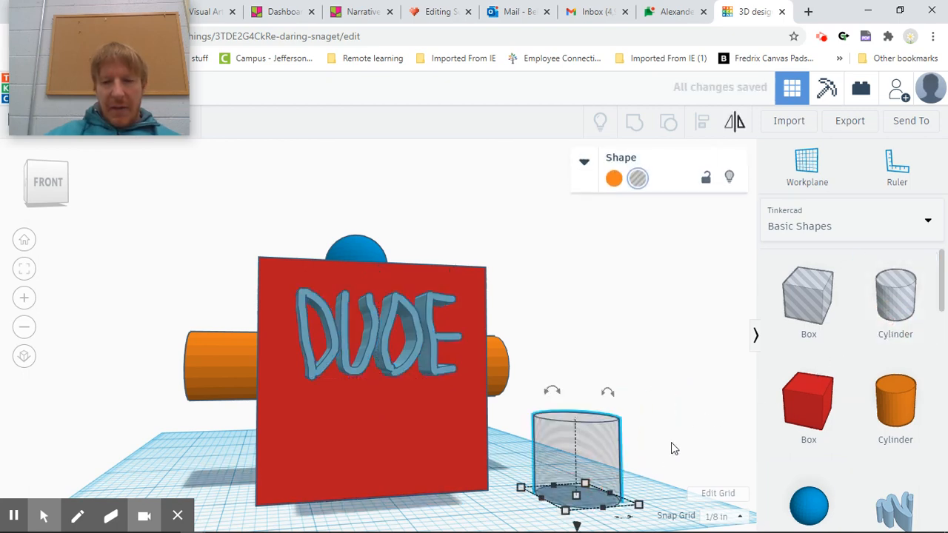
pyautogui.press('Delete')
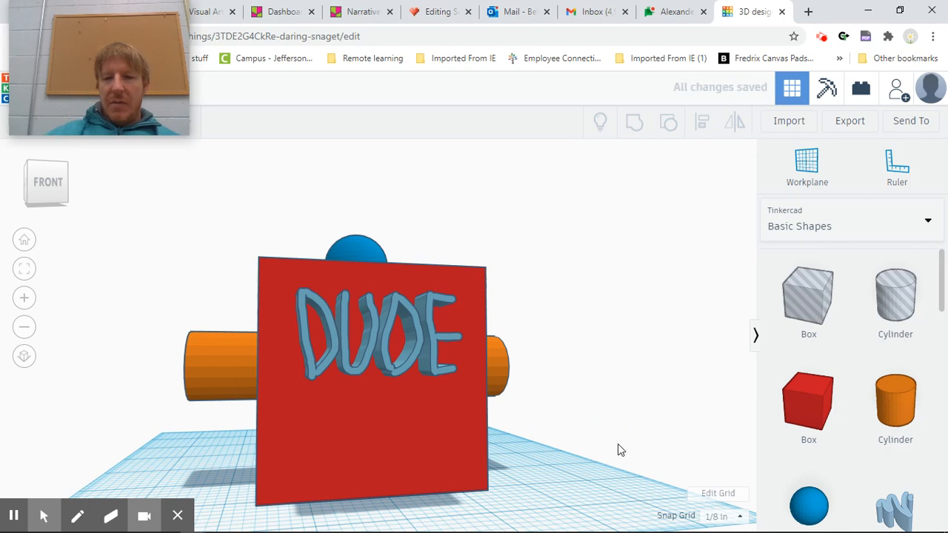
# - Set the workplane on the box's front face and place a hole cylinder near the face's lower-left corner, below DUDE
pyautogui.click(803, 173)
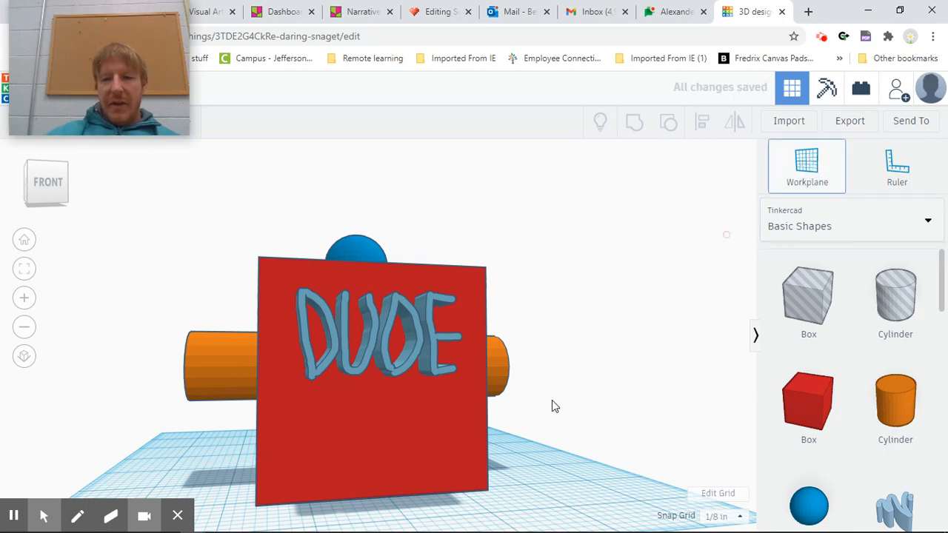
pyautogui.click(400, 443)
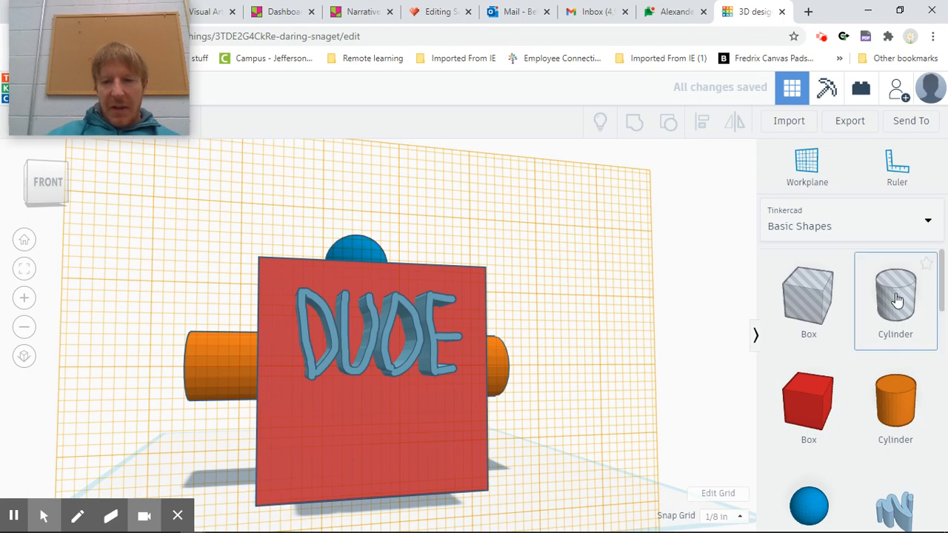
pyautogui.moveTo(896, 300); pyautogui.dragTo(321, 444)
# - Push the lower-left hole cylinder 1/2 in into the box's front face
pyautogui.scroll(-3, 560, 406)
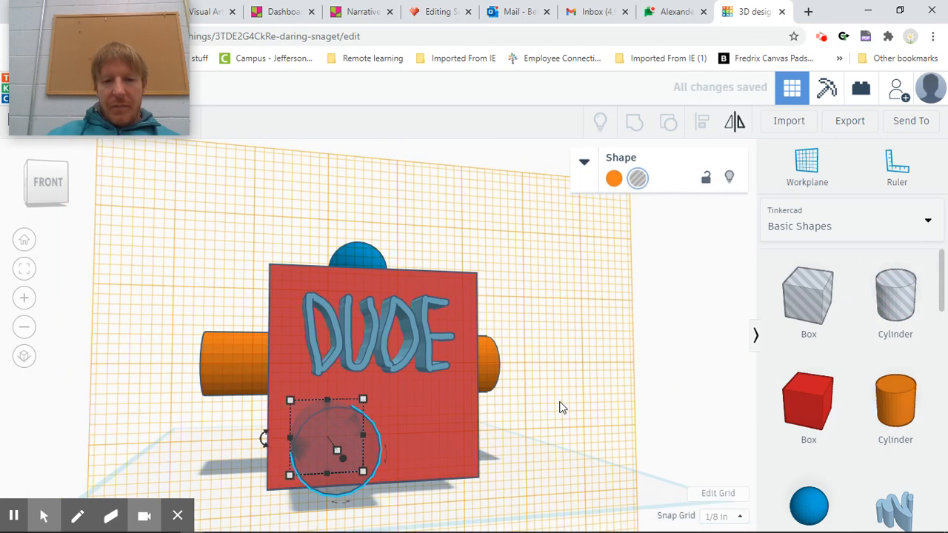
pyautogui.moveTo(700, 406); pyautogui.dragTo(768, 361, button='right')
pyautogui.moveTo(410, 400); pyautogui.dragTo(381, 402)
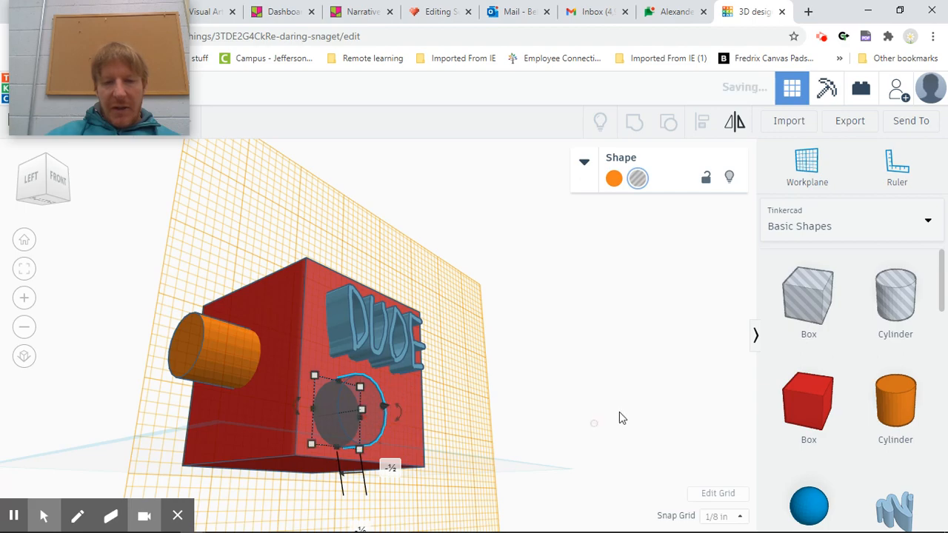
# - Place a second hole cylinder near the front face's lower-right corner and push it 1/2 in into the box
pyautogui.moveTo(619, 412); pyautogui.dragTo(483, 430, button='right')
pyautogui.moveTo(641, 387); pyautogui.dragTo(420, 416)
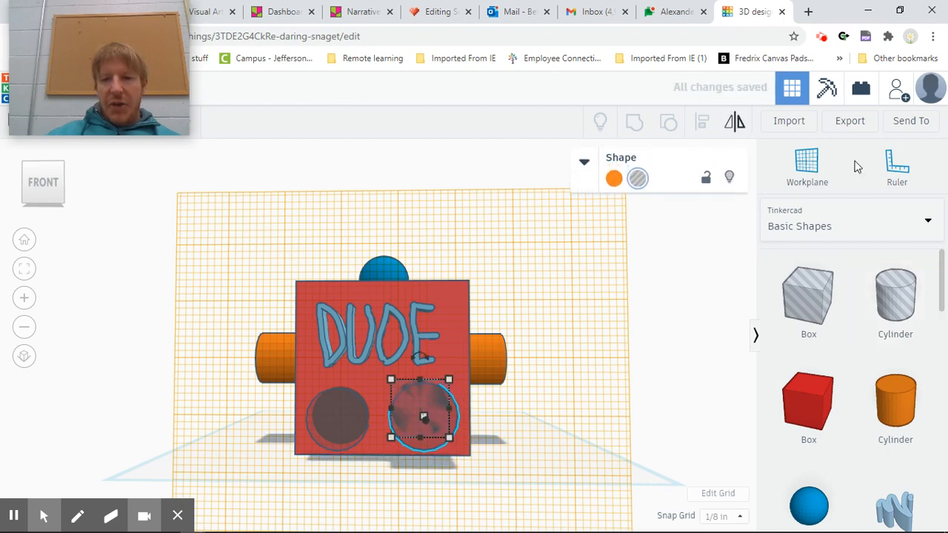
pyautogui.moveTo(624, 434); pyautogui.dragTo(843, 428, button='right')
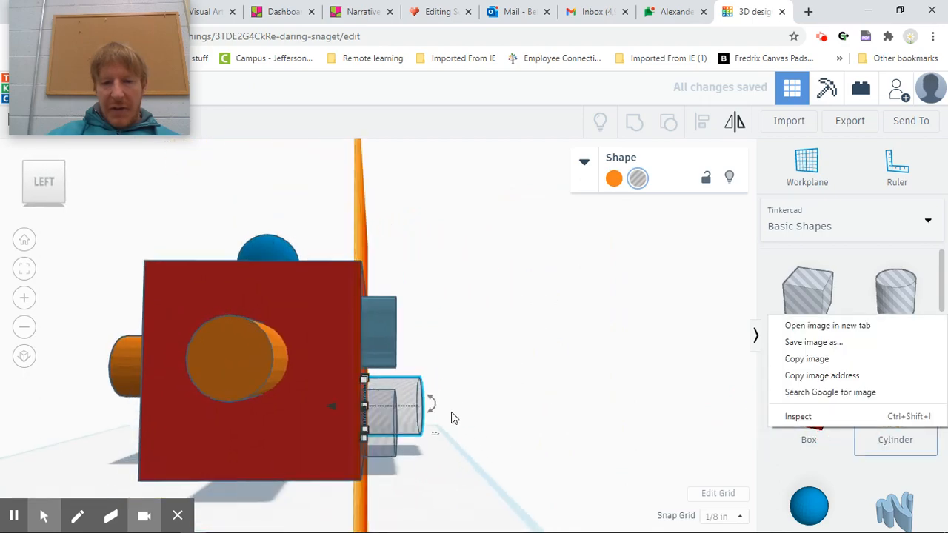
pyautogui.click(681, 374)
pyautogui.click(400, 402)
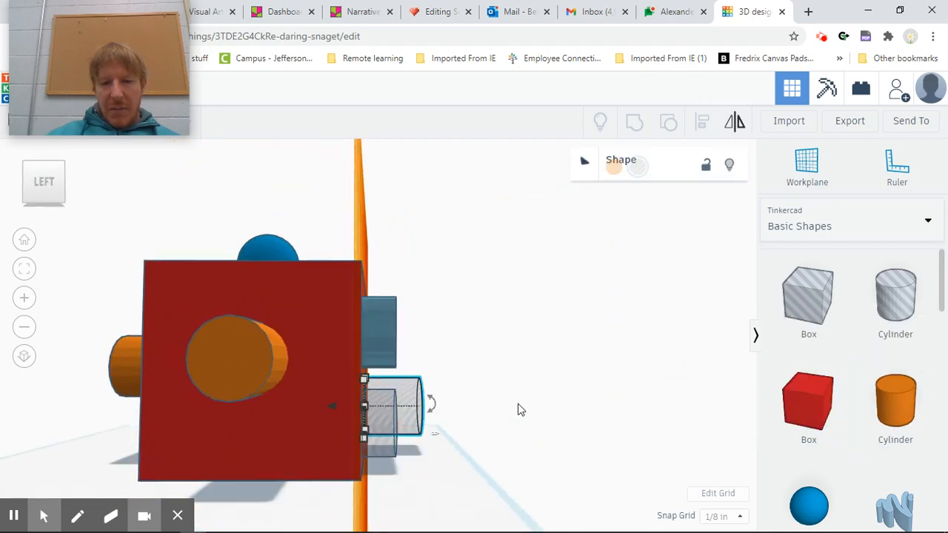
pyautogui.moveTo(572, 430); pyautogui.dragTo(456, 417, button='right')
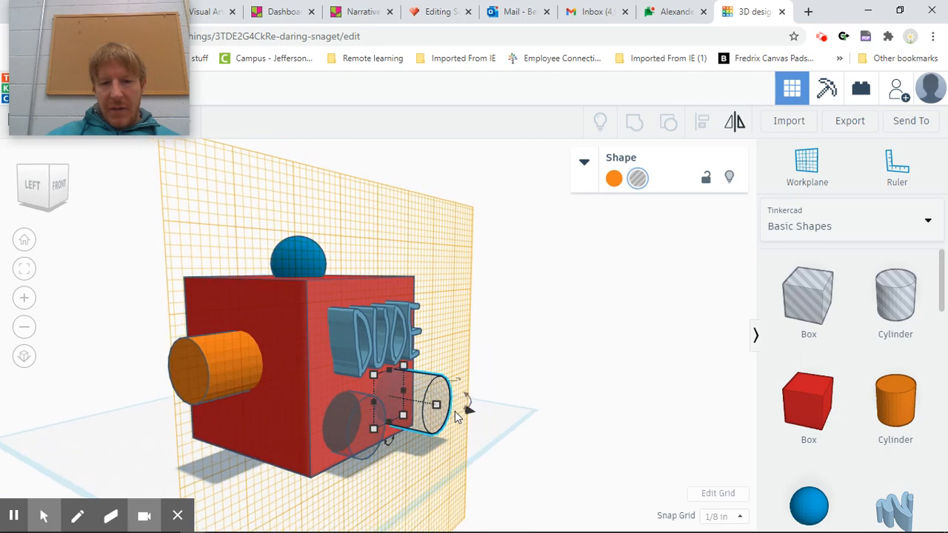
pyautogui.moveTo(472, 413); pyautogui.dragTo(445, 399)
pyautogui.click(641, 363)
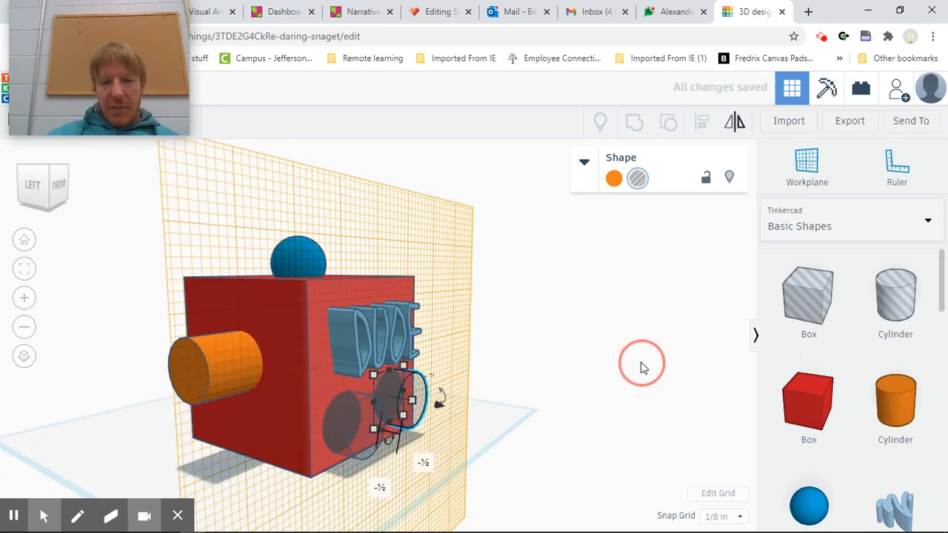
# - Return the workplane from the box's front face to the base grid
pyautogui.moveTo(686, 383); pyautogui.dragTo(641, 391, button='right')
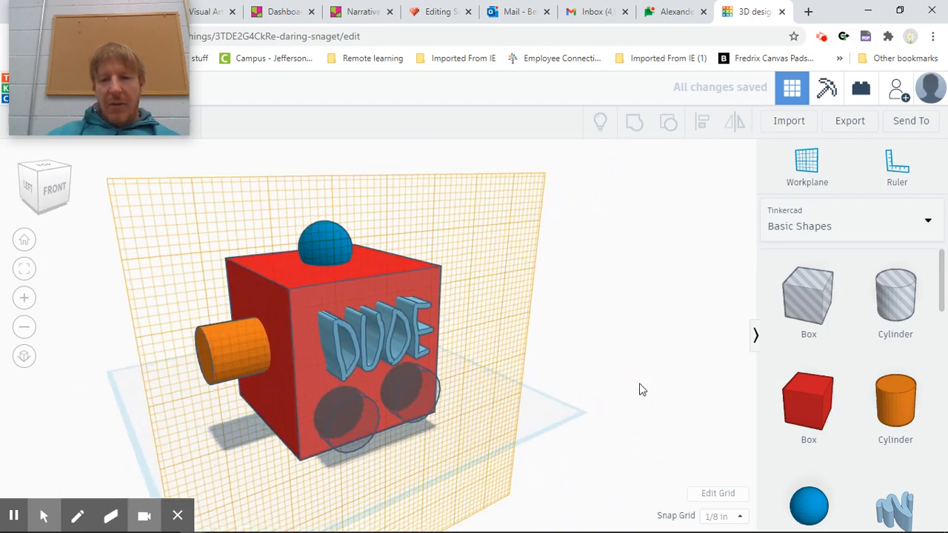
pyautogui.click(822, 173)
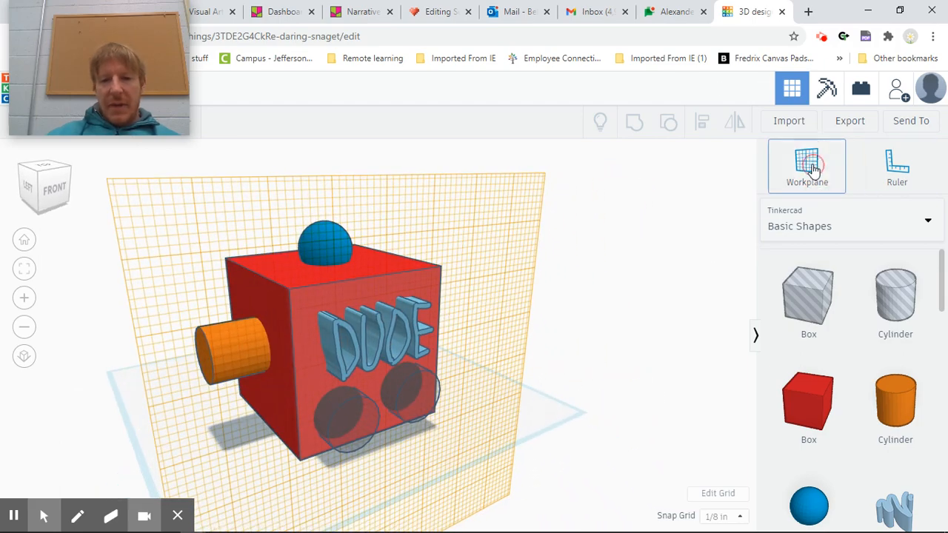
pyautogui.click(542, 413)
pyautogui.moveTo(600, 318)
pyautogui.mouseDown(button='right')
pyautogui.moveTo(560, 248)
pyautogui.moveTo(504, 315)
pyautogui.moveTo(595, 353)
pyautogui.moveTo(592, 335)
pyautogui.mouseUp(button='right')
pyautogui.moveTo(444, 378); pyautogui.dragTo(477, 376, button='right')
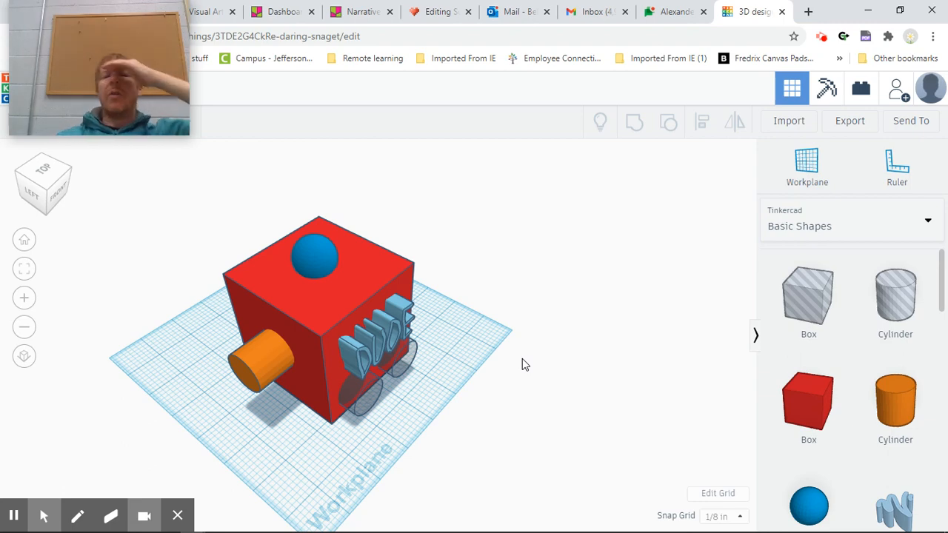
pyautogui.click(337, 294)
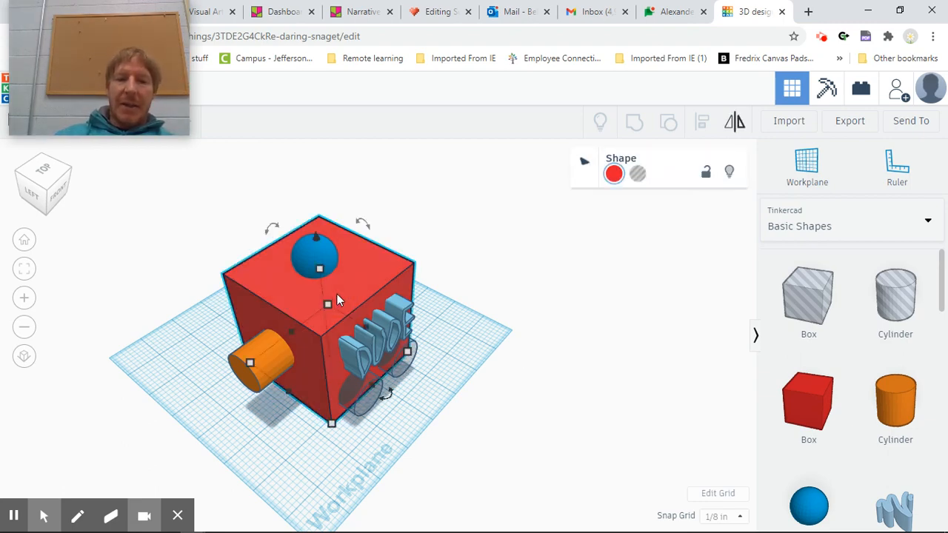
pyautogui.click(559, 329)
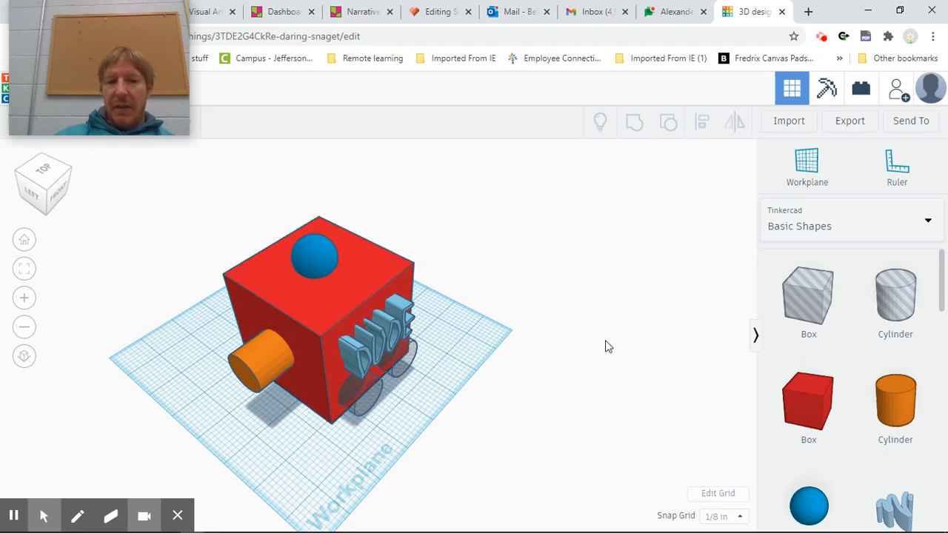
pyautogui.moveTo(560, 356); pyautogui.dragTo(316, 283, button='right')
pyautogui.moveTo(432, 317); pyautogui.dragTo(561, 310, button='right')
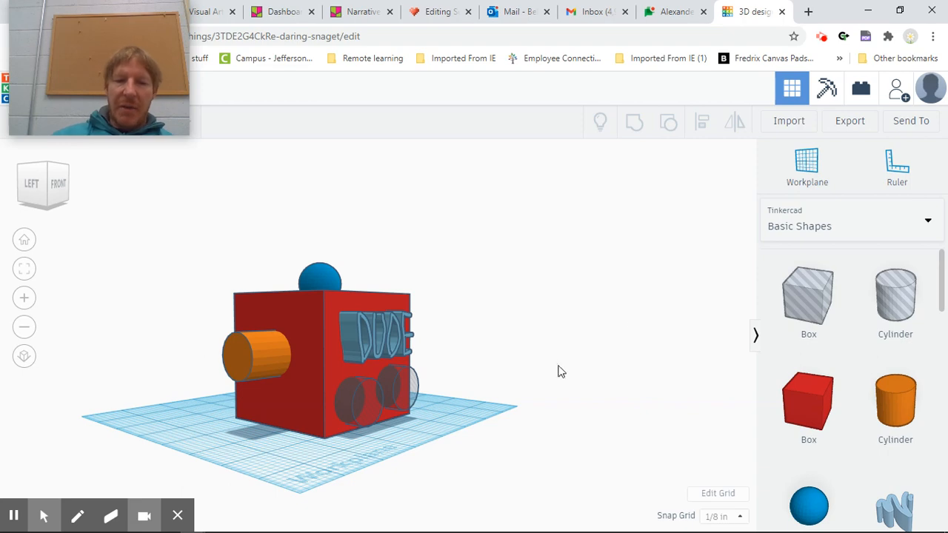
pyautogui.moveTo(566, 342); pyautogui.dragTo(655, 396, button='right')
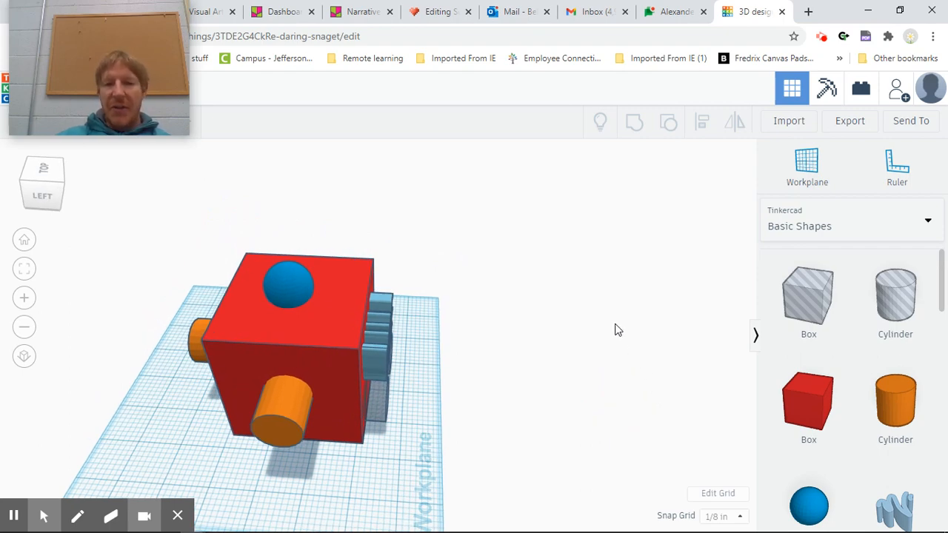
pyautogui.moveTo(592, 316); pyautogui.dragTo(440, 350, button='right')
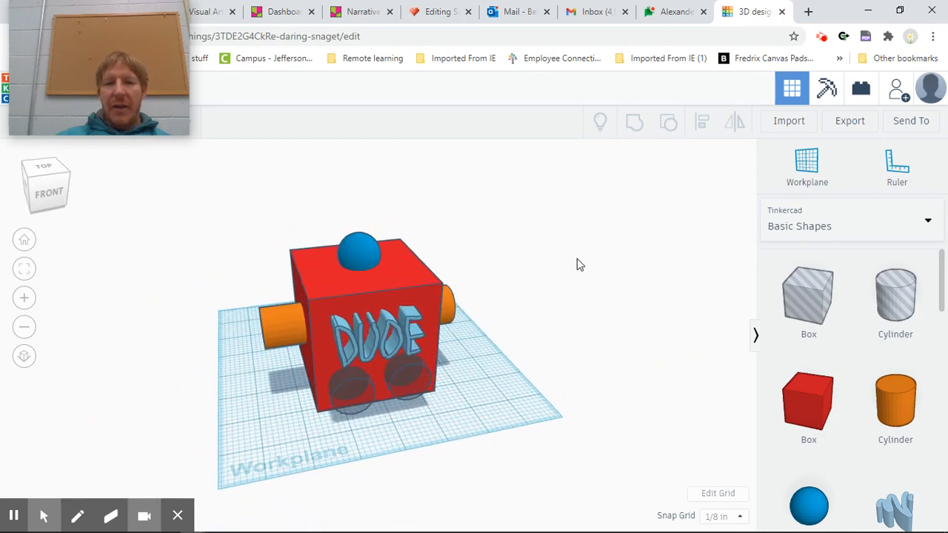
# - Group all eight shapes into one object so the two hole cylinders cut into the box's front face
pyautogui.moveTo(180, 205); pyautogui.dragTo(570, 509)
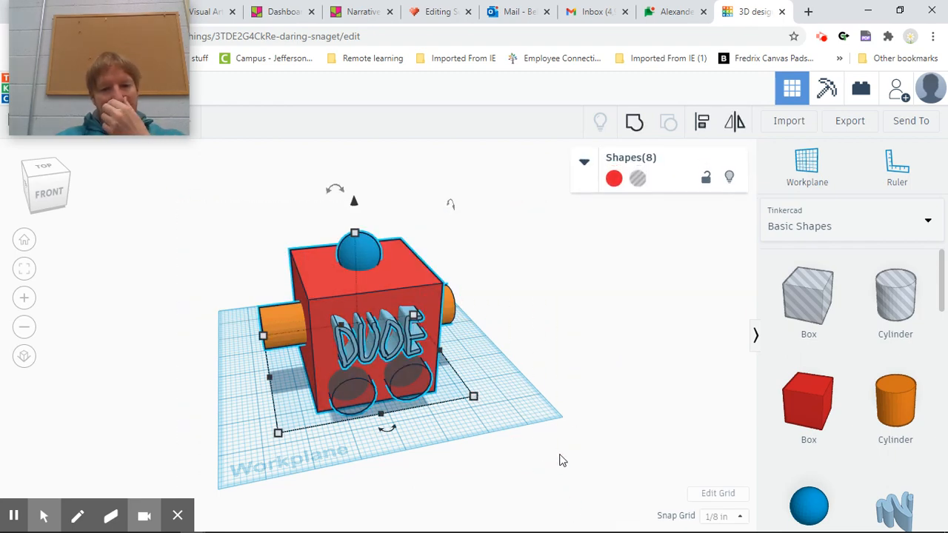
pyautogui.moveTo(612, 357); pyautogui.dragTo(494, 292, button='right')
pyautogui.moveTo(671, 342); pyautogui.dragTo(763, 297, button='right')
pyautogui.click(186, 319)
pyautogui.moveTo(213, 345); pyautogui.dragTo(448, 348, button='right')
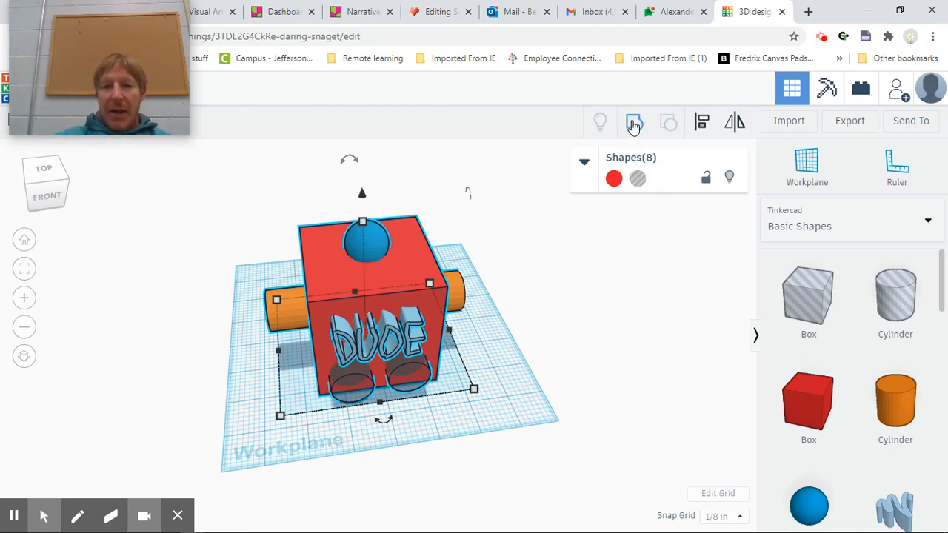
pyautogui.click(633, 124)
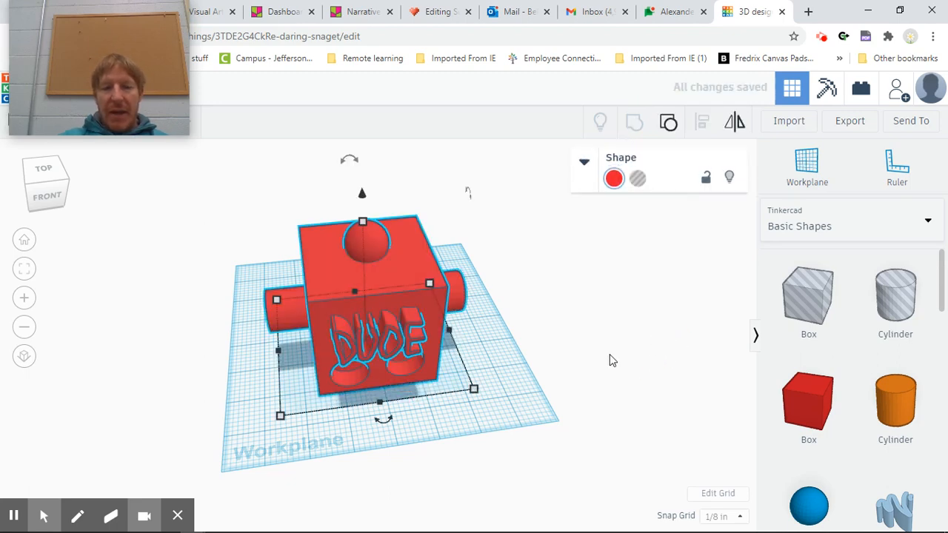
pyautogui.click(574, 391)
pyautogui.moveTo(570, 392); pyautogui.dragTo(750, 324, button='right')
pyautogui.moveTo(506, 310); pyautogui.dragTo(333, 379, button='right')
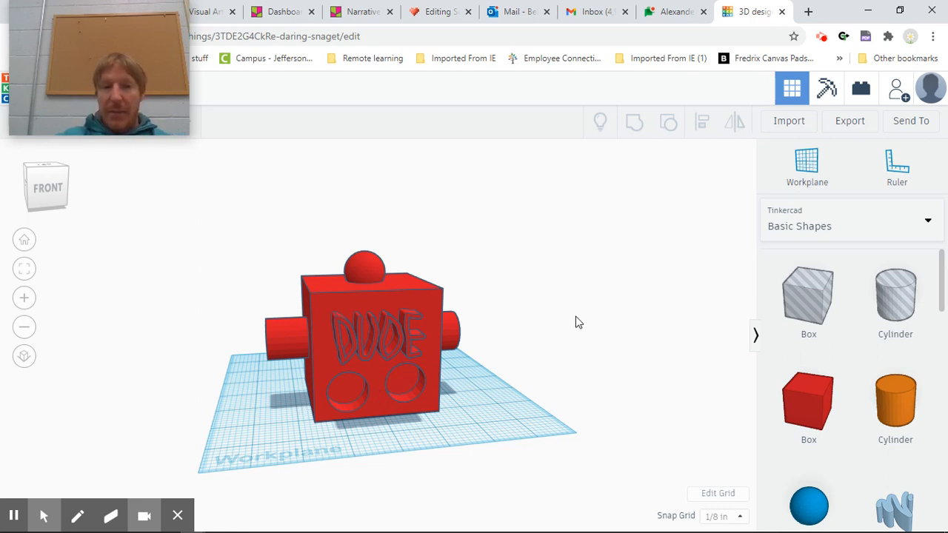
# - Move the grouped model slightly across the workplane as one piece
pyautogui.moveTo(219, 230); pyautogui.dragTo(539, 502)
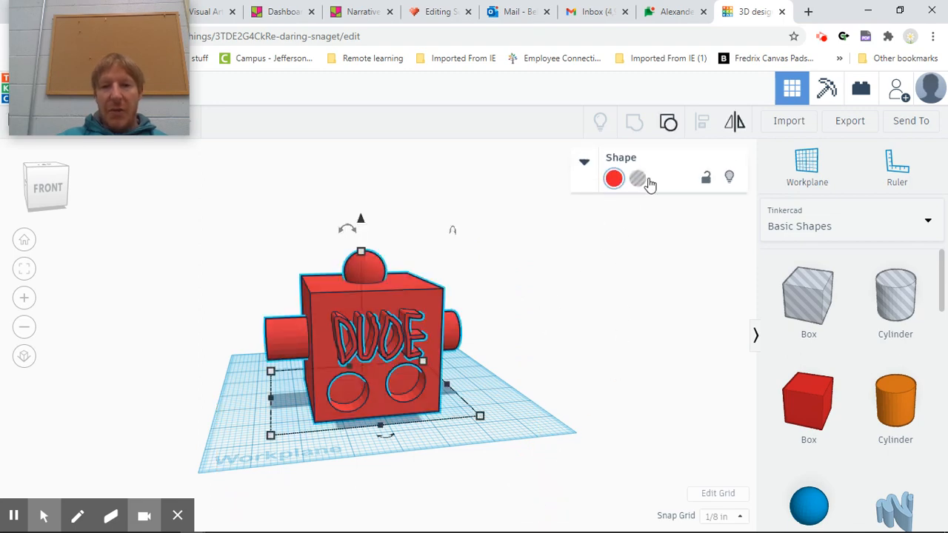
pyautogui.click(570, 334)
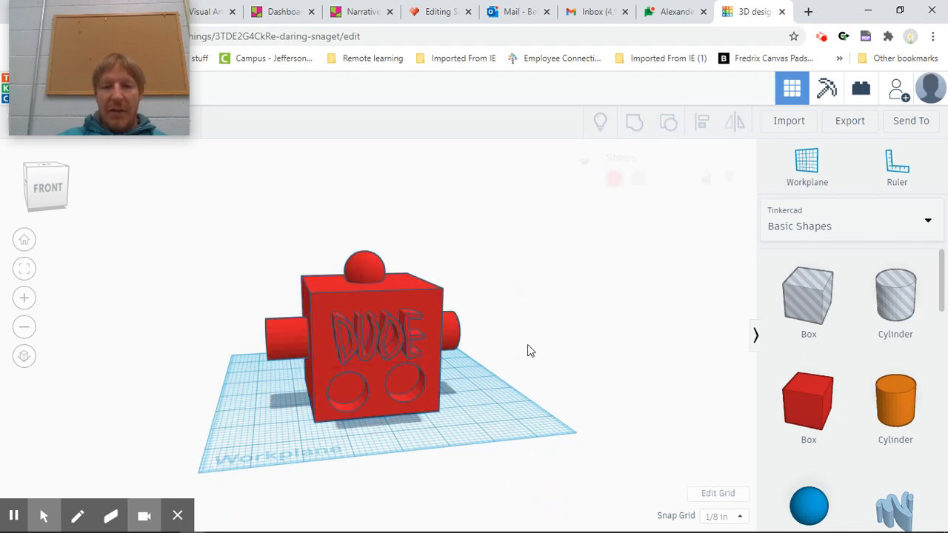
pyautogui.moveTo(389, 351)
pyautogui.mouseDown()
pyautogui.moveTo(232, 392)
pyautogui.moveTo(303, 355)
pyautogui.moveTo(427, 379)
pyautogui.moveTo(412, 352)
pyautogui.moveTo(393, 359)
pyautogui.moveTo(407, 367)
pyautogui.moveTo(405, 356)
pyautogui.moveTo(388, 354)
pyautogui.mouseUp()
pyautogui.click(630, 328)
# - Ungroup the model and shift the blue sphere slightly across the box's top face
pyautogui.moveTo(197, 220); pyautogui.dragTo(539, 452)
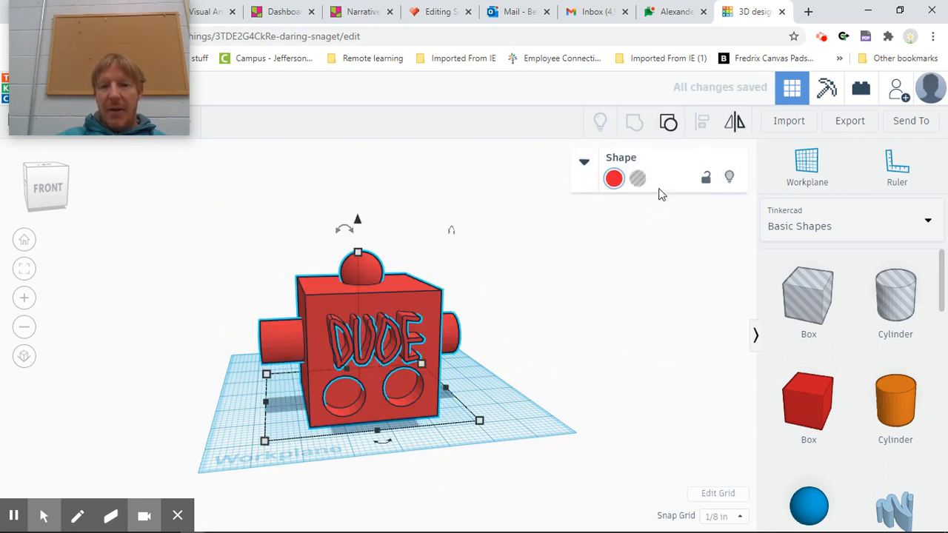
pyautogui.click(668, 125)
pyautogui.click(518, 458)
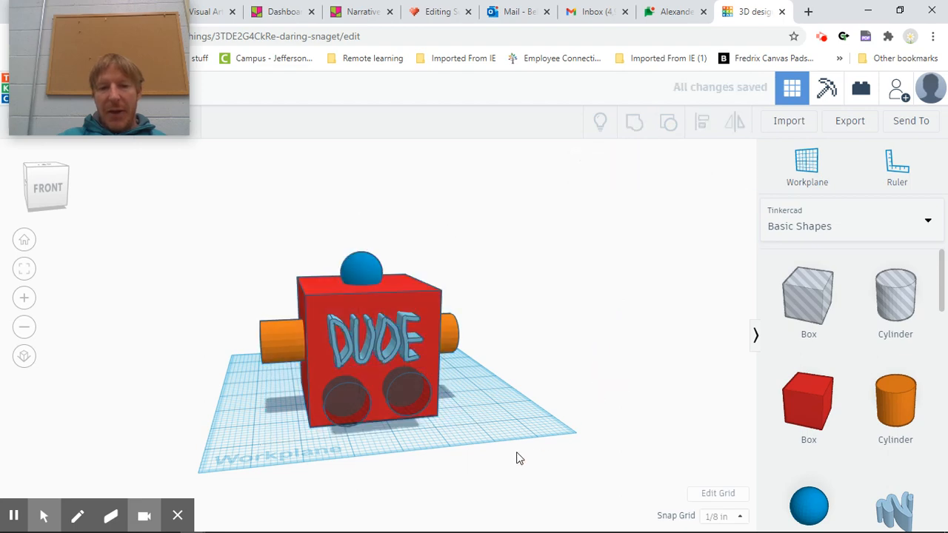
pyautogui.moveTo(518, 458); pyautogui.dragTo(628, 475, button='right')
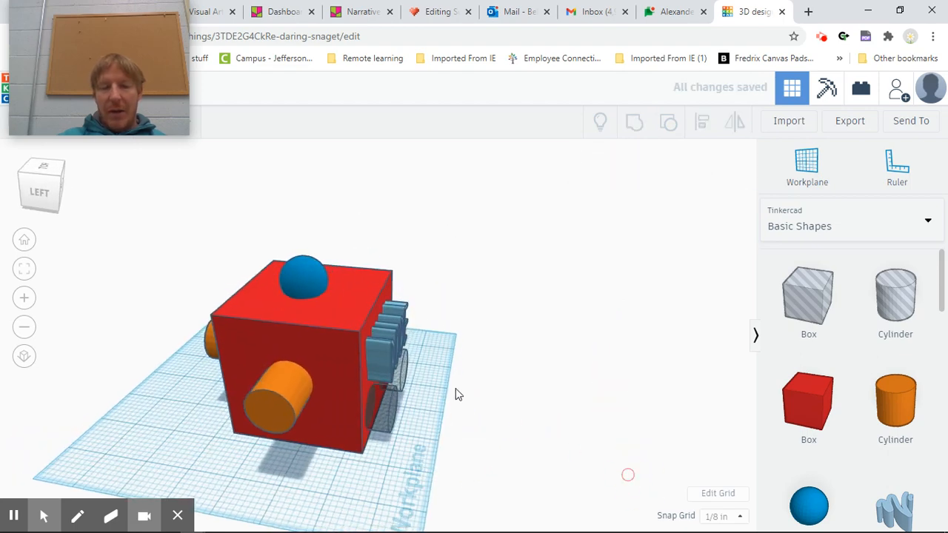
pyautogui.click(308, 284)
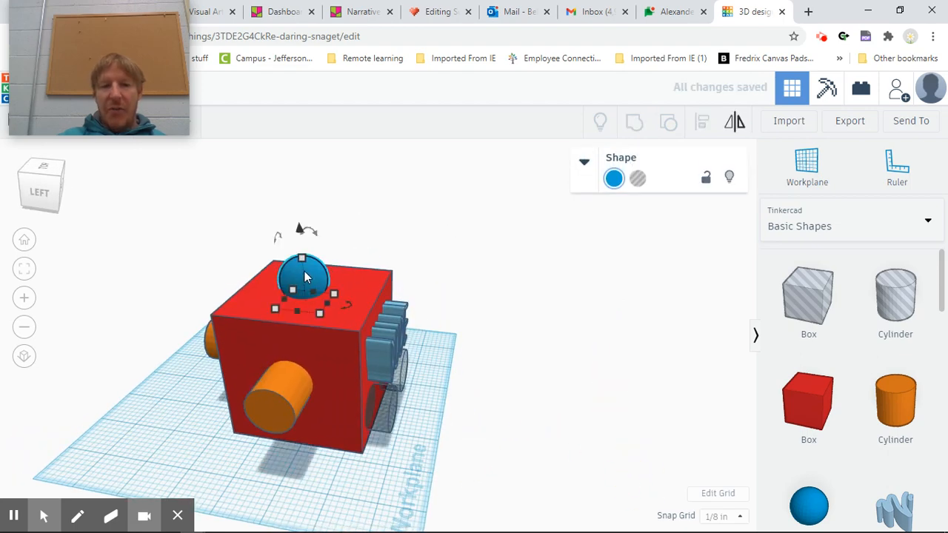
pyautogui.moveTo(316, 273); pyautogui.dragTo(326, 275)
# - Group all shapes again and move the whole model by 1/4 in and 3/4 in across the workplane
pyautogui.moveTo(175, 238); pyautogui.dragTo(502, 500)
pyautogui.click(632, 124)
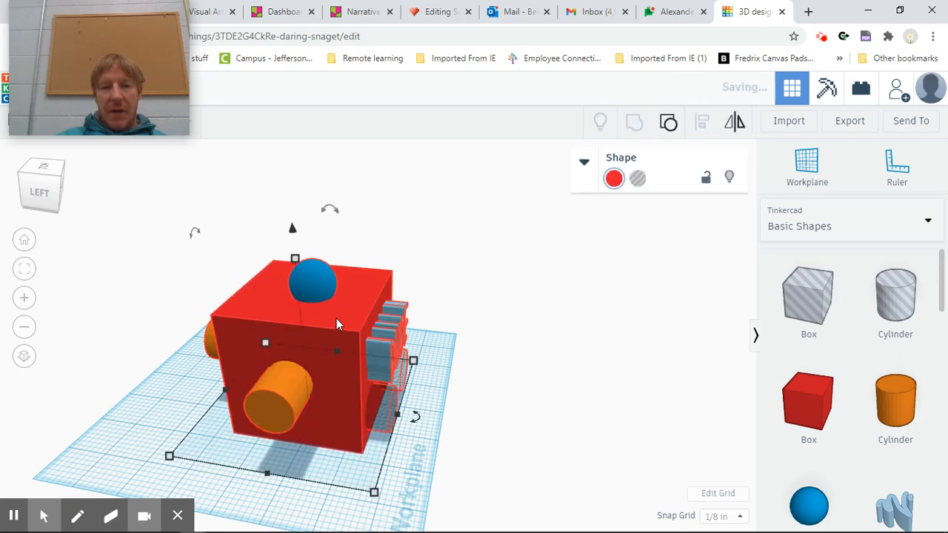
pyautogui.click(572, 303)
pyautogui.moveTo(340, 333); pyautogui.dragTo(309, 345)
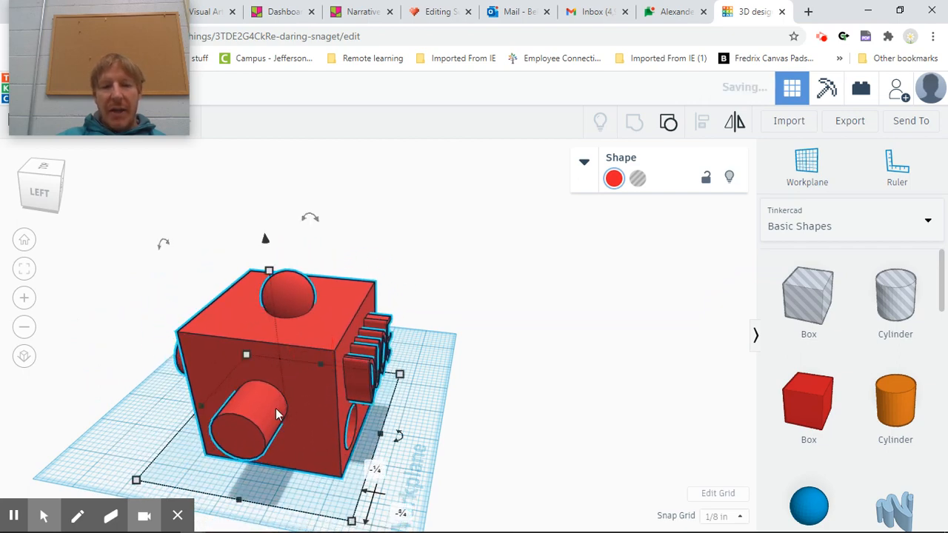
pyautogui.moveTo(261, 410); pyautogui.dragTo(257, 409)
pyautogui.click(554, 282)
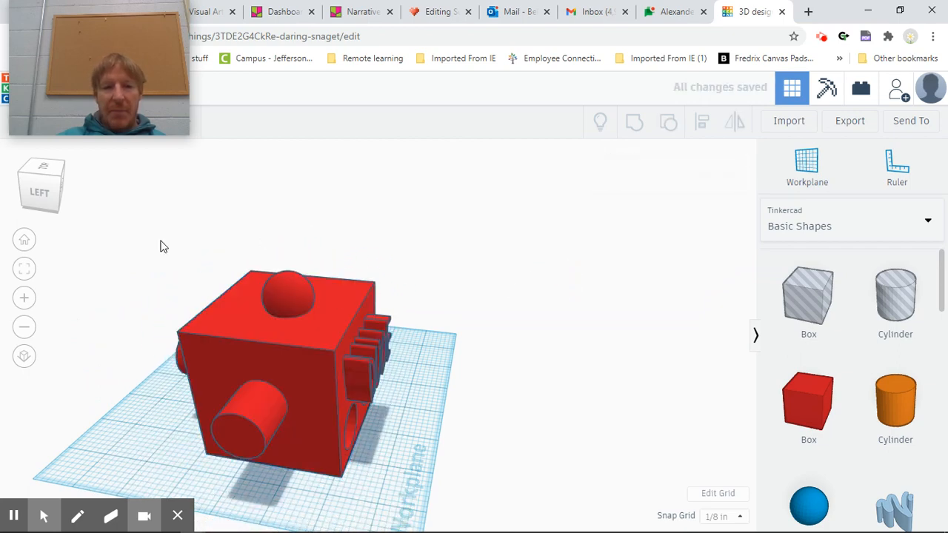
# - Ungroup the repositioned model back into its separate coloured shapes and holes
pyautogui.moveTo(153, 233); pyautogui.dragTo(427, 465)
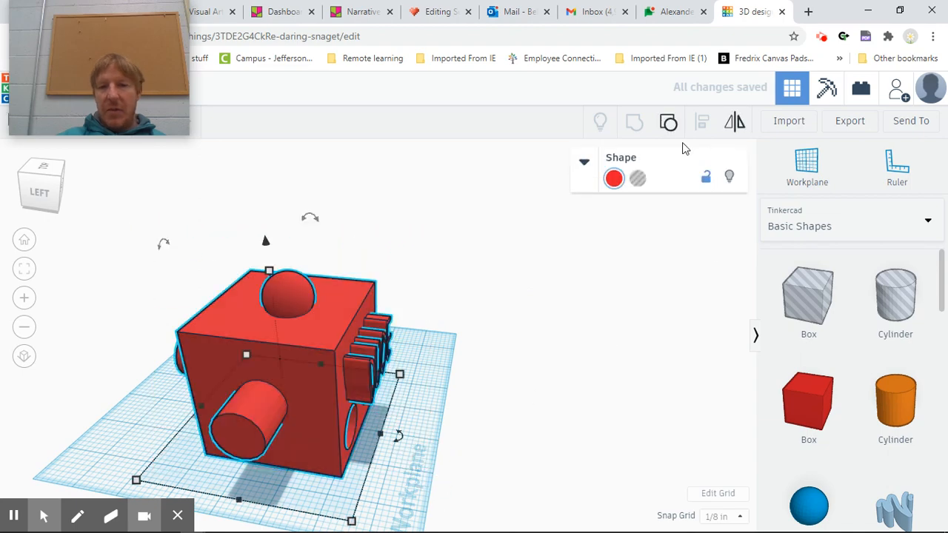
pyautogui.click(666, 125)
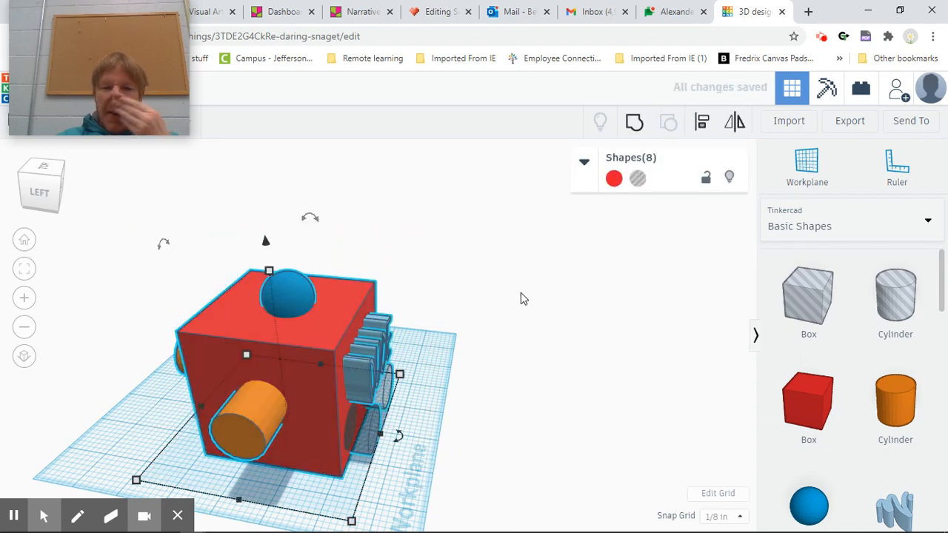
pyautogui.click(516, 337)
pyautogui.moveTo(572, 330); pyautogui.dragTo(397, 339, button='right')
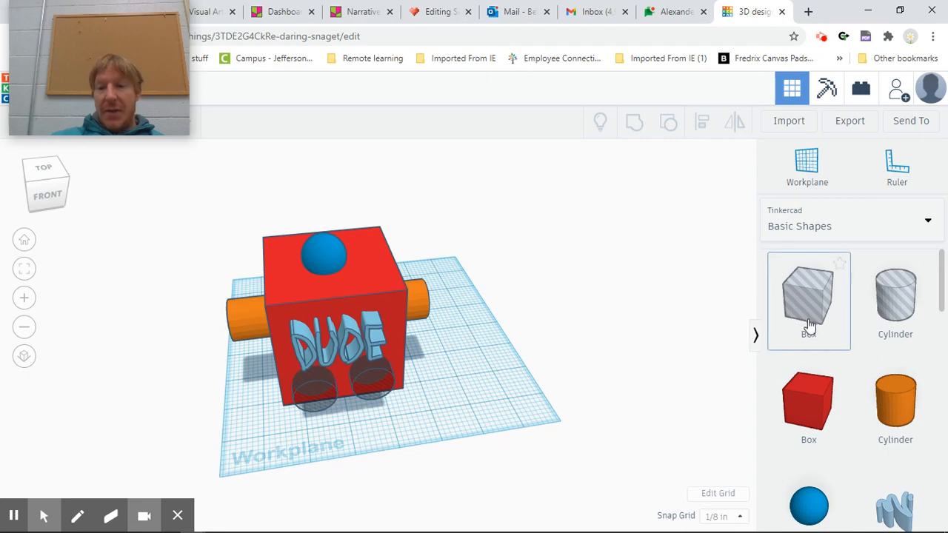
# - Browse the Basic Shapes collection and the list of other shape categories for available shapes
pyautogui.scroll(-7, 814, 323)
pyautogui.scroll(-6, 814, 329)
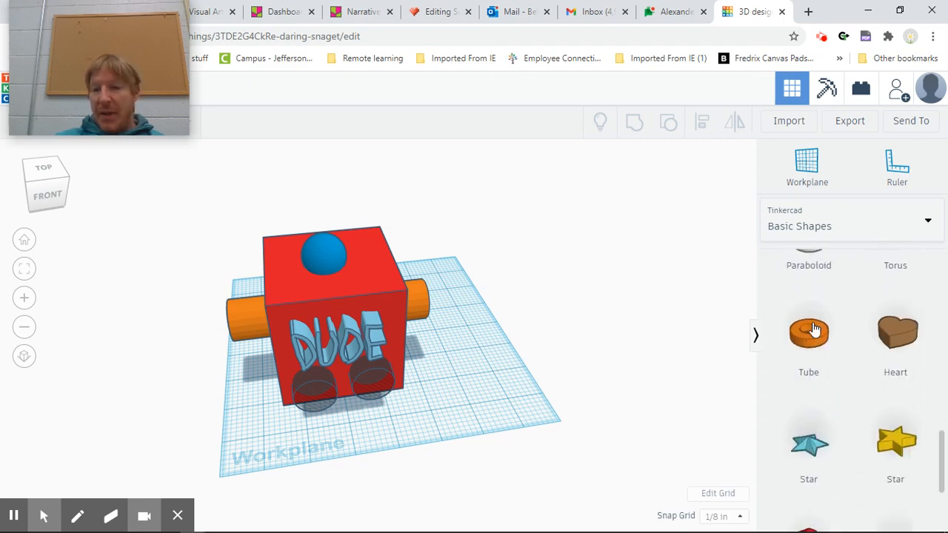
pyautogui.scroll(2, 815, 330)
pyautogui.scroll(5, 814, 329)
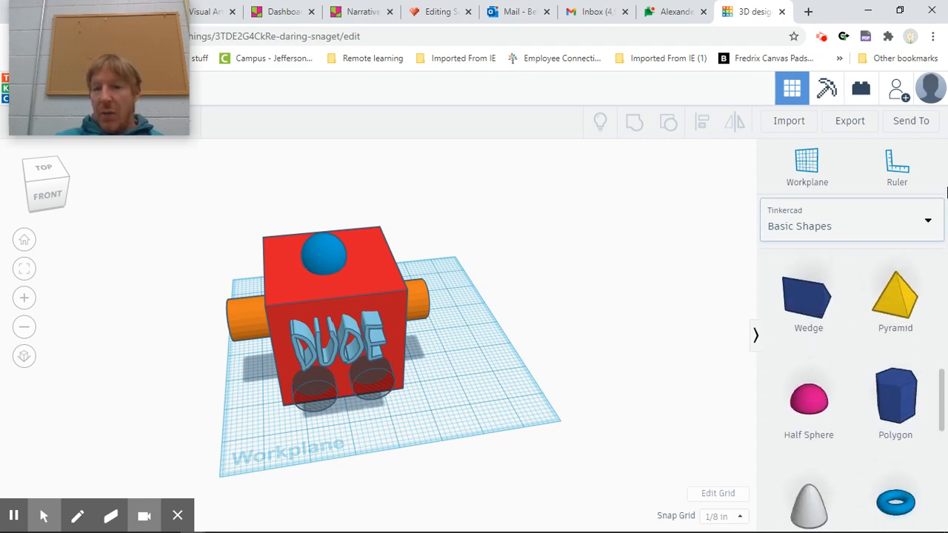
pyautogui.click(925, 221)
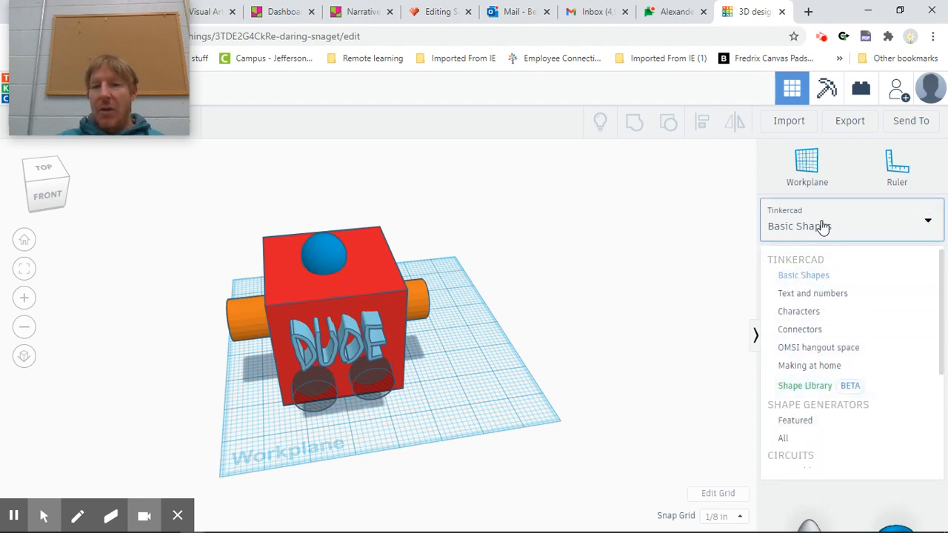
pyautogui.click(713, 206)
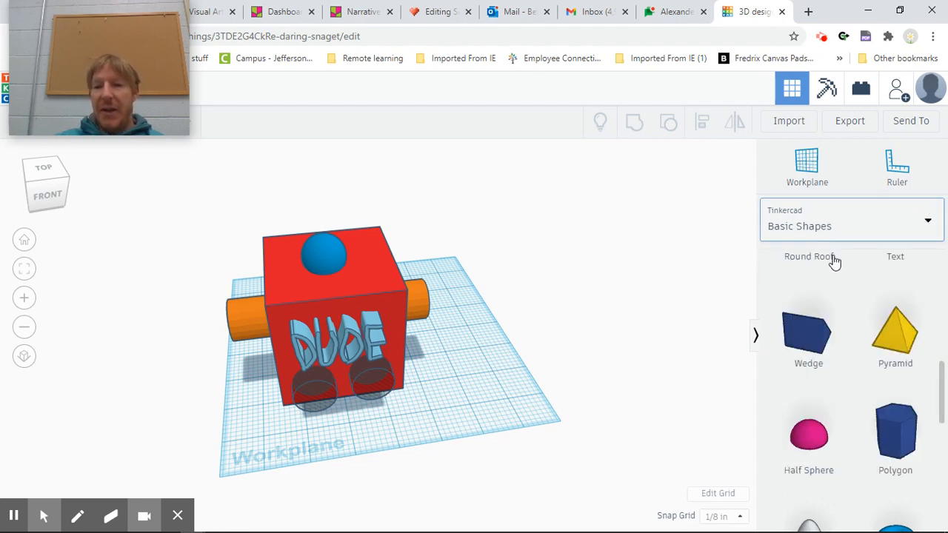
pyautogui.scroll(5, 860, 411)
pyautogui.scroll(-10, 861, 411)
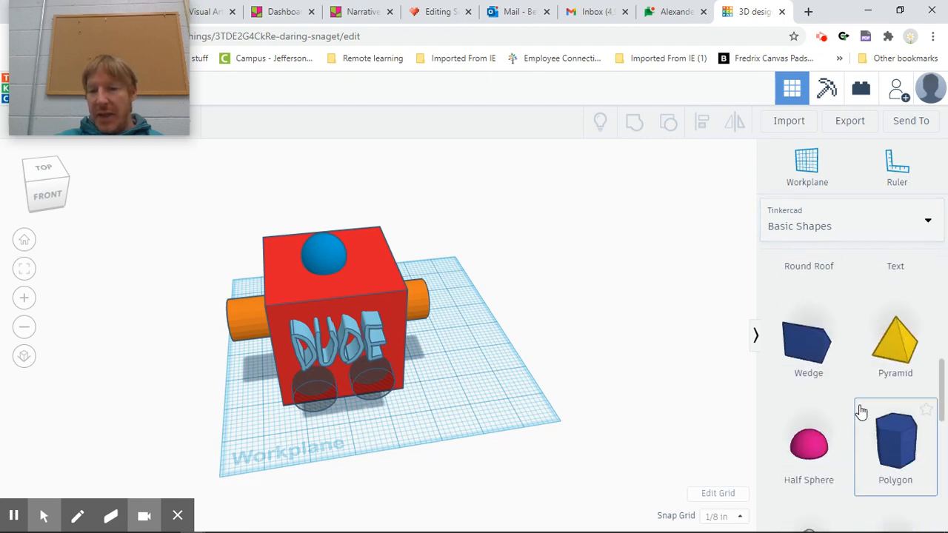
pyautogui.scroll(1, 861, 412)
pyautogui.scroll(6, 860, 412)
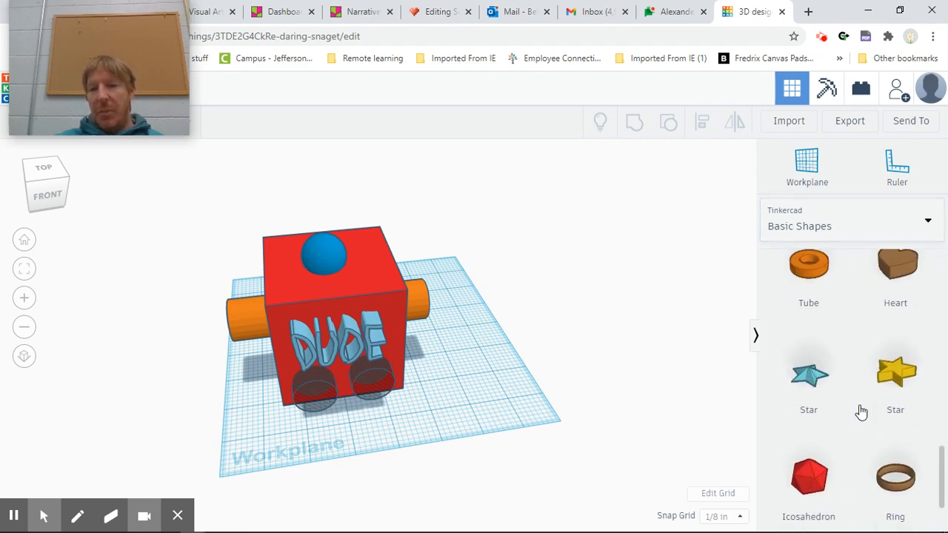
pyautogui.click(599, 334)
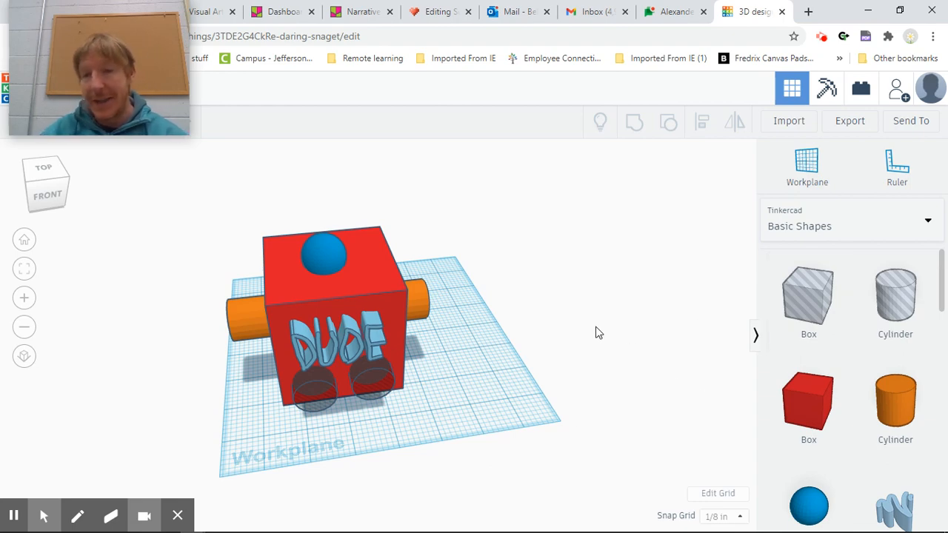
pyautogui.moveTo(557, 348); pyautogui.dragTo(363, 419, button='right')
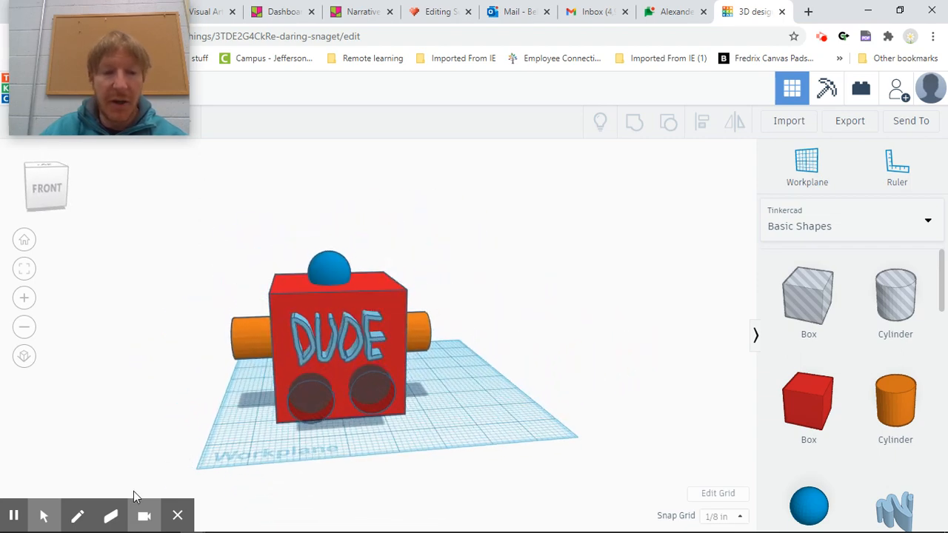
pyautogui.moveTo(111, 511)
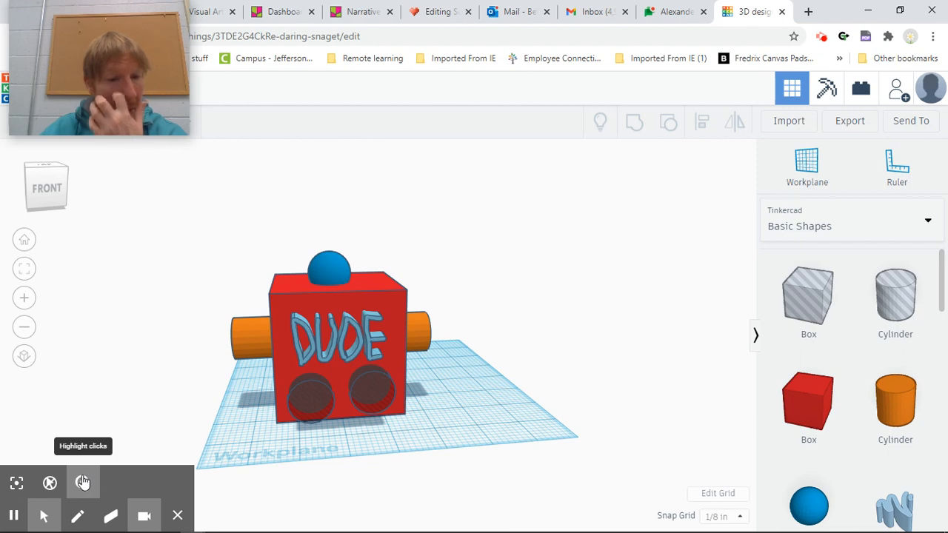